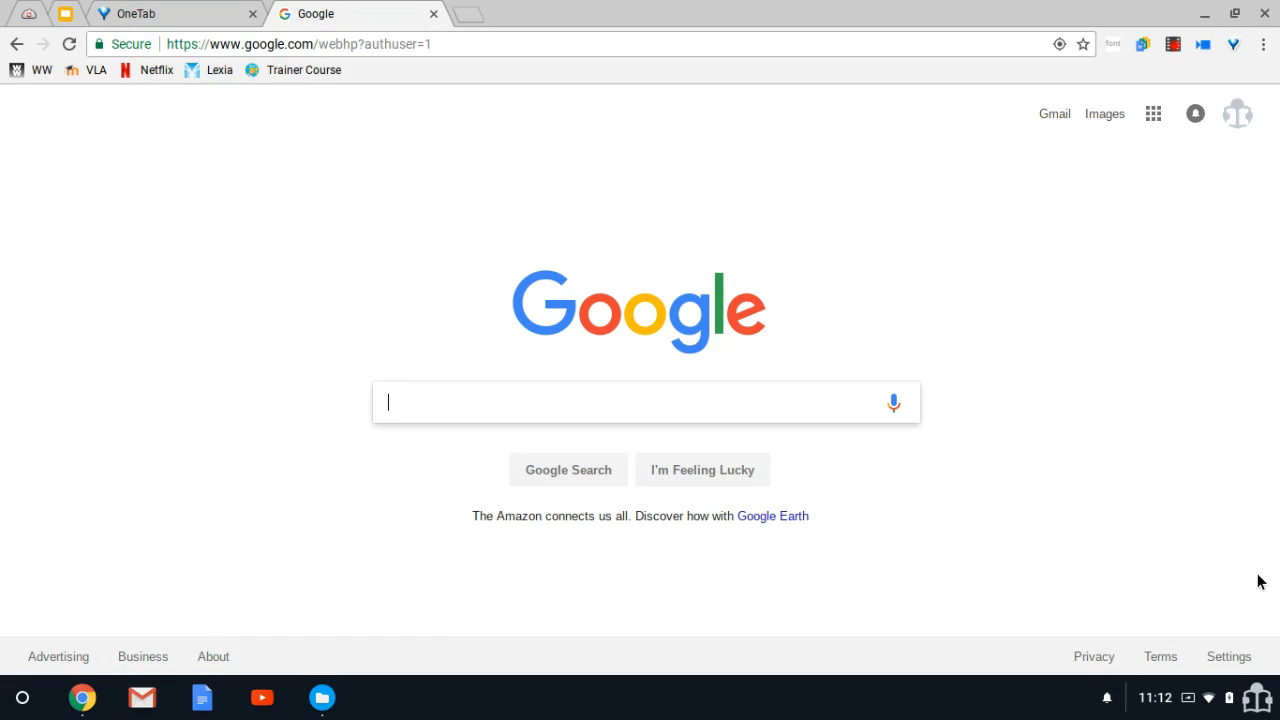
# Create a new blank Google Docs document by going to docs.google.com/create.
pyautogui.click(477, 48)
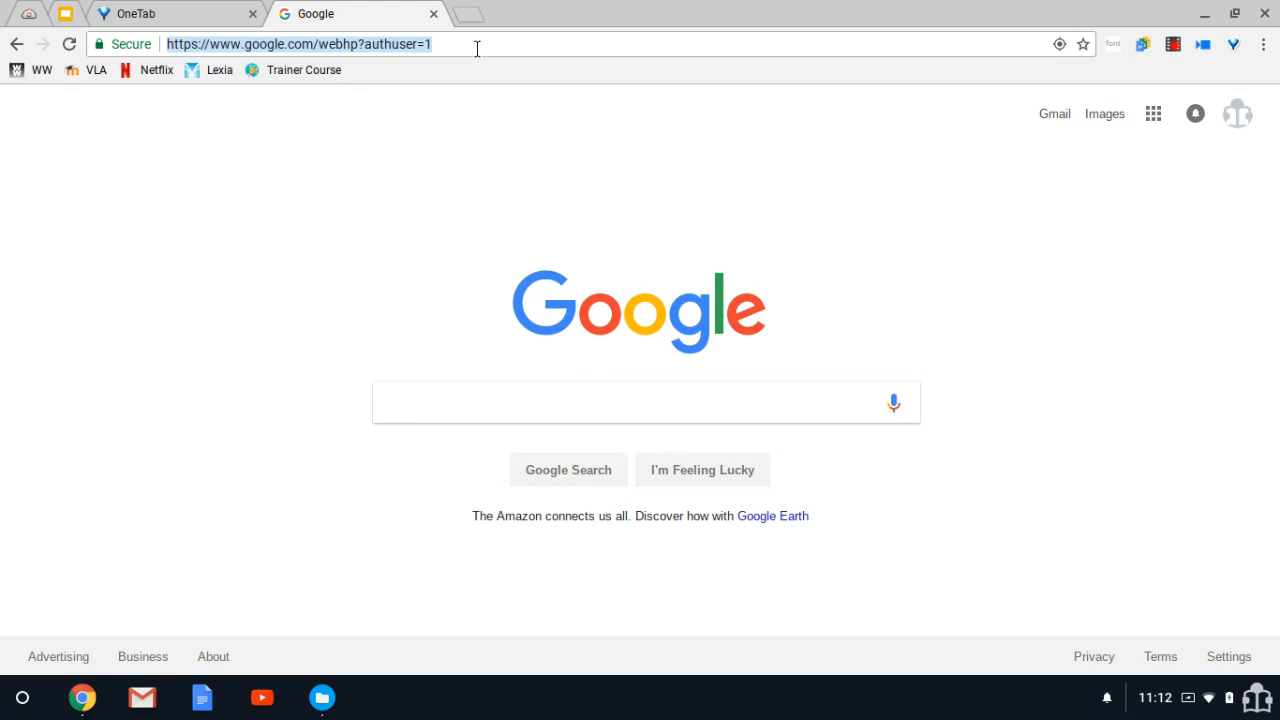
pyautogui.write('docs')
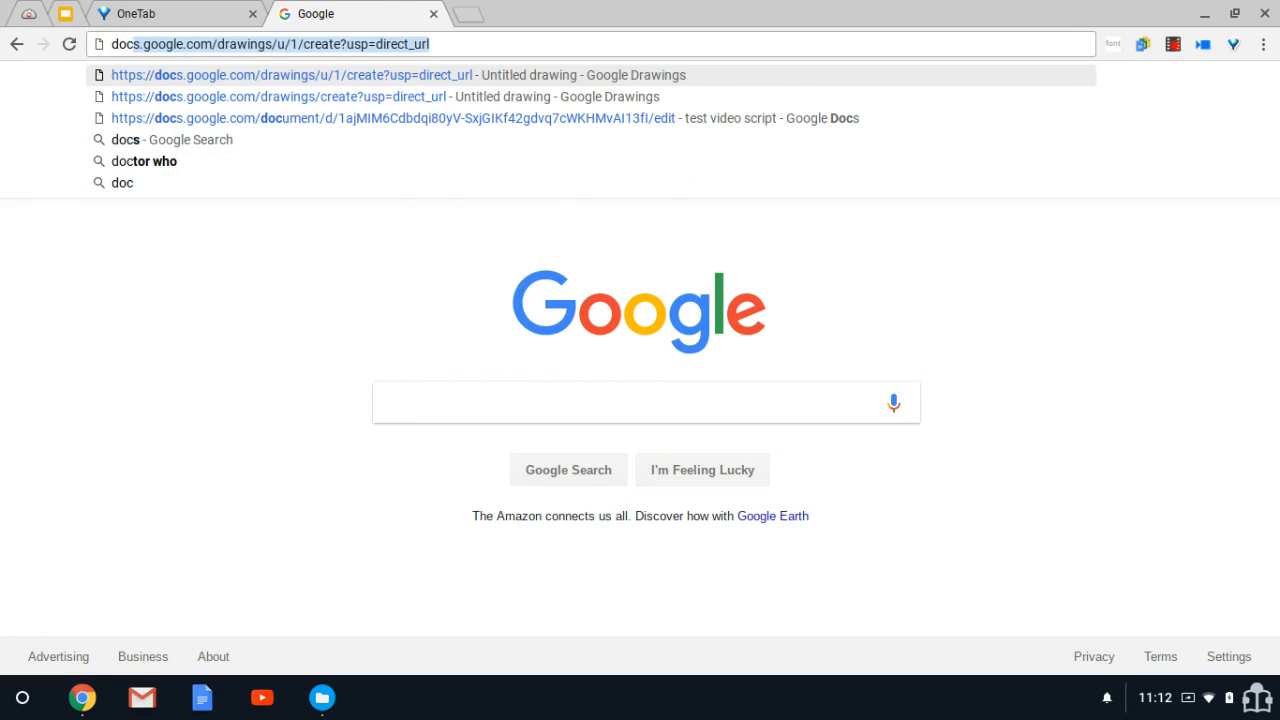
pyautogui.write('.googl')
pyautogui.press('BackSpace')
pyautogui.press('BackSpace')
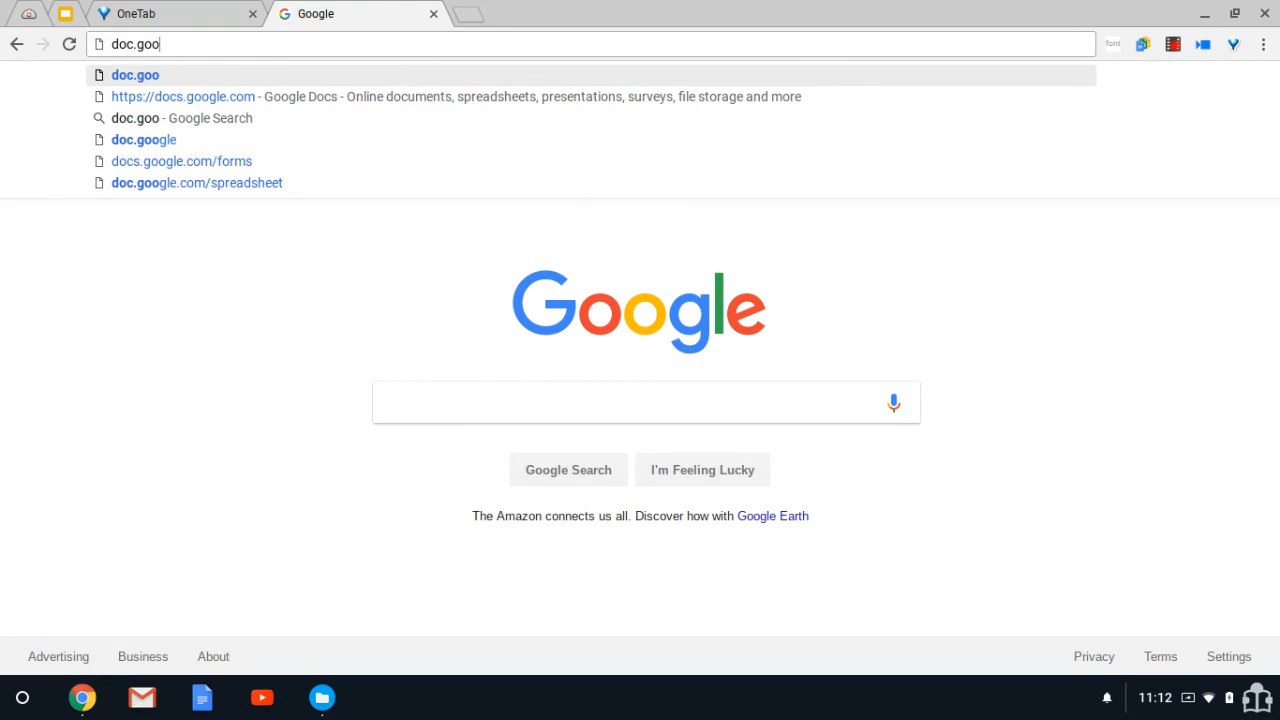
pyautogui.press('BackSpace')
pyautogui.press('BackSpace')
pyautogui.press('BackSpace')
pyautogui.press('BackSpace')
pyautogui.write('s.')
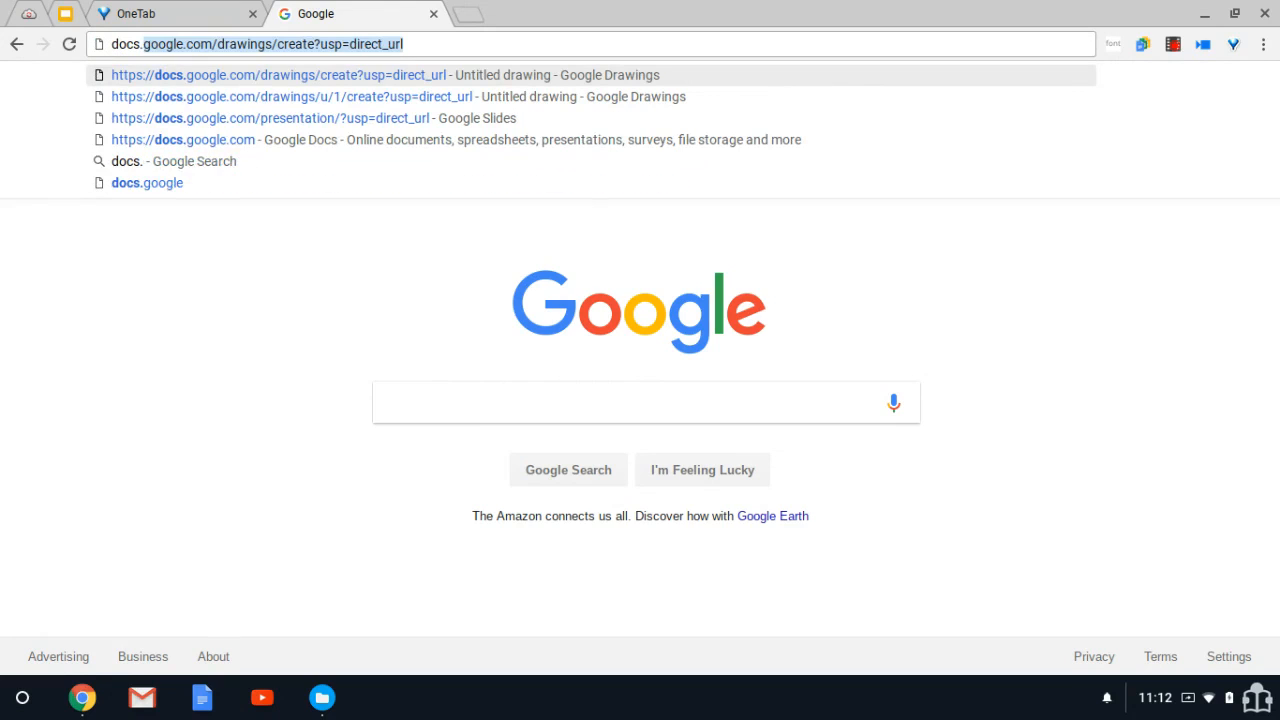
pyautogui.write('google.com')
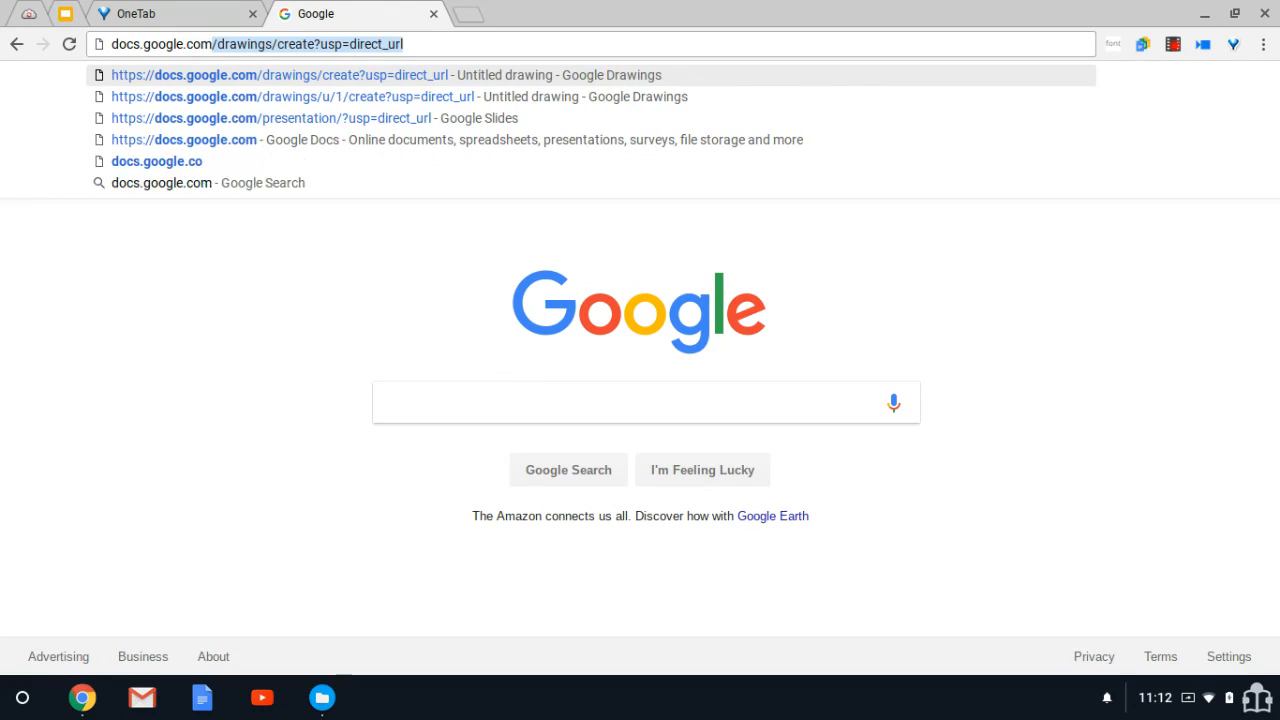
pyautogui.write('/create')
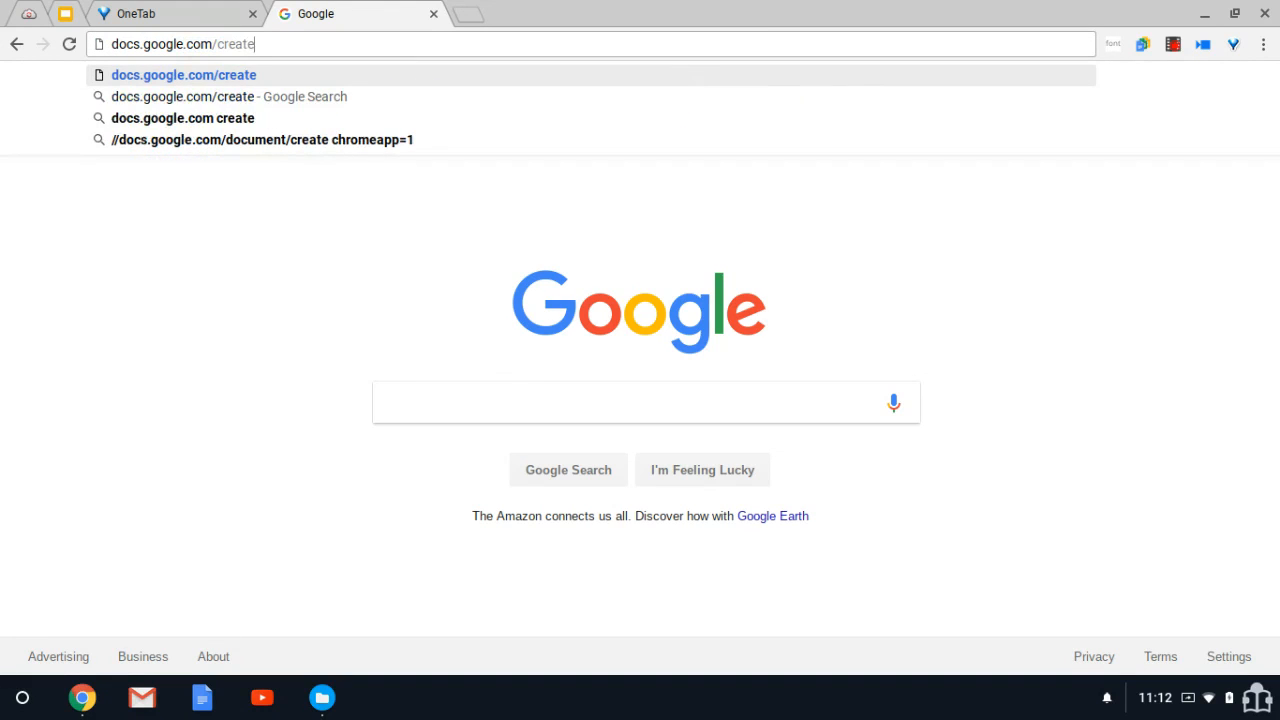
pyautogui.press('Return')
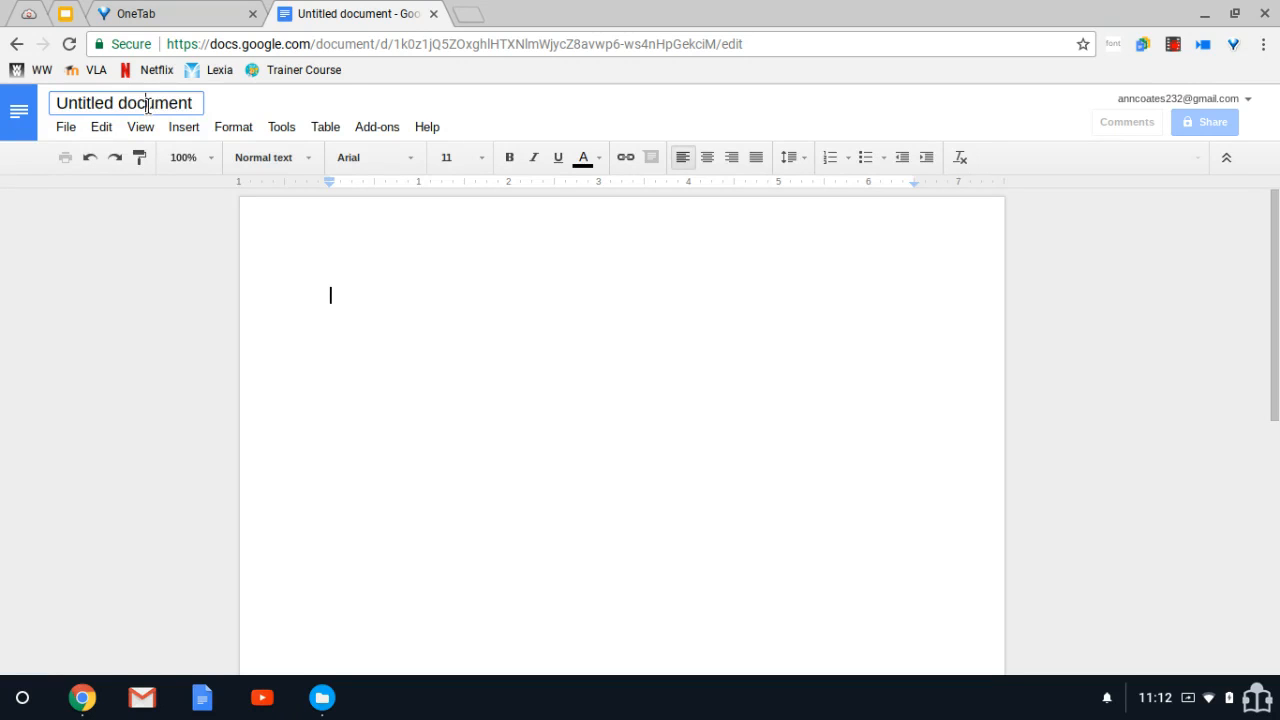
# Rename the untitled document as "my first doc".
pyautogui.click(148, 106)
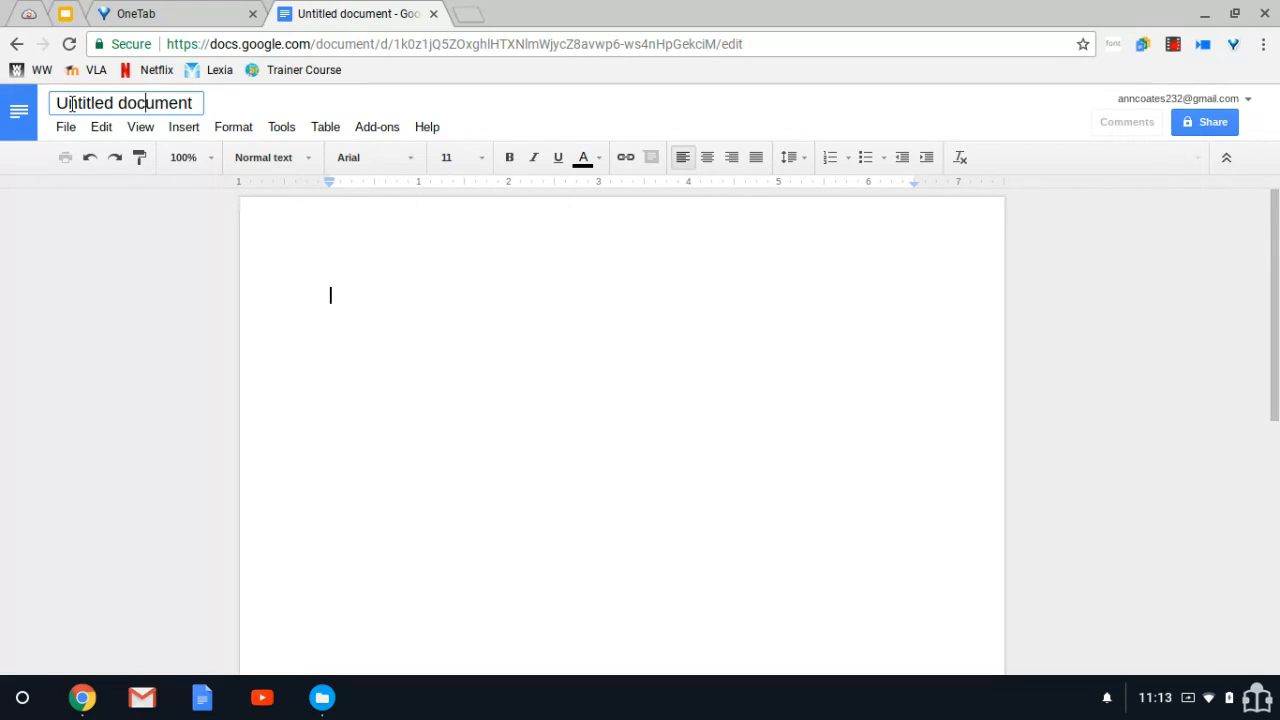
pyautogui.write('my first ')
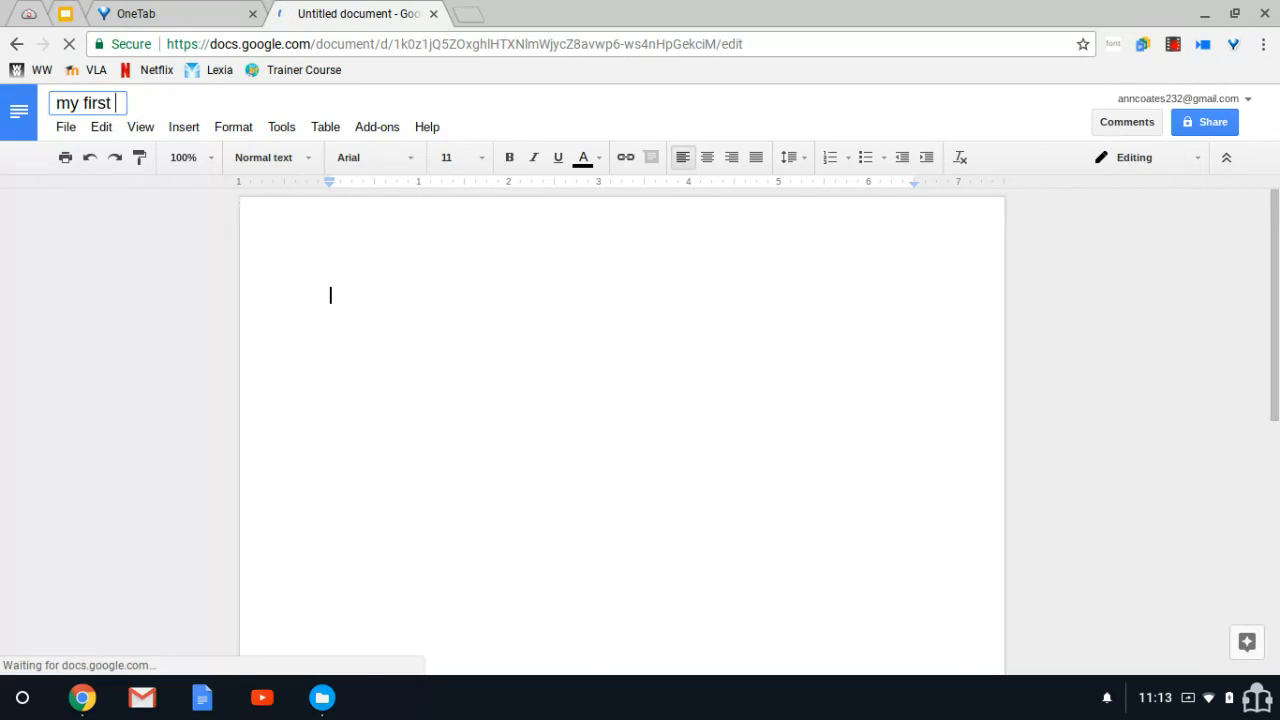
pyautogui.write('doc')
pyautogui.press('Return')
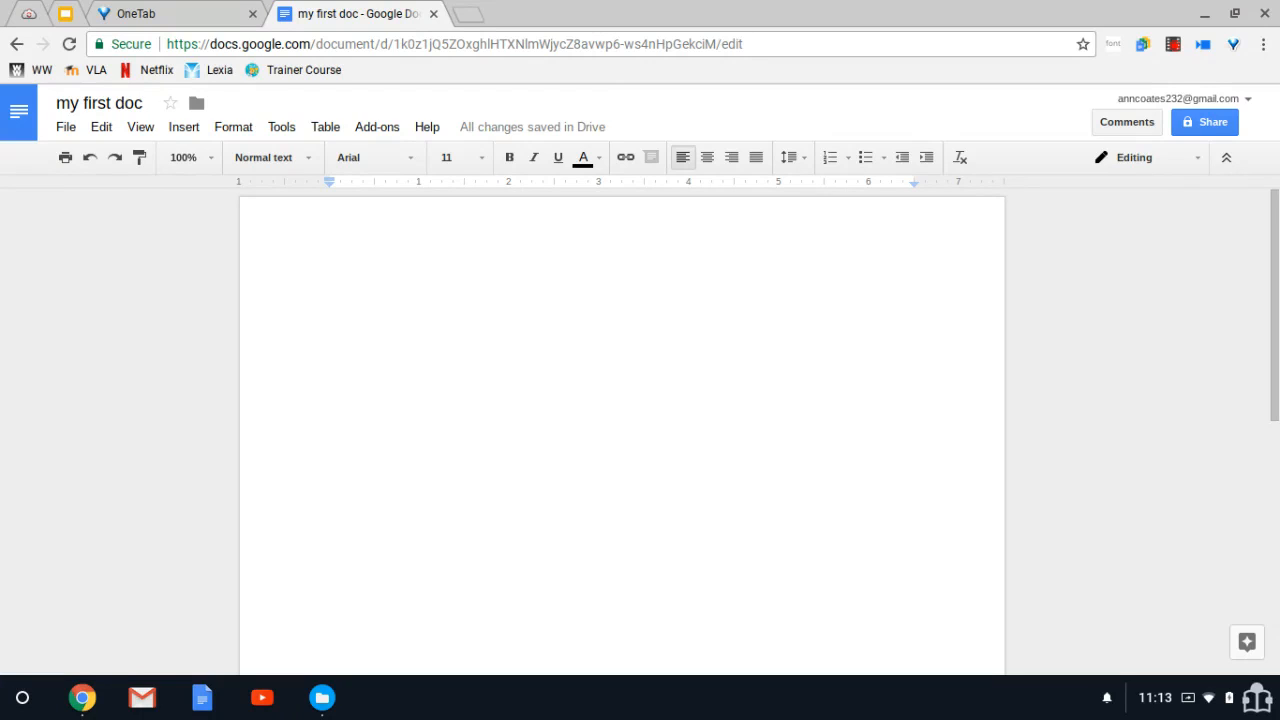
# Write "My first doc is like really exciting for my students and my professional development!" in the document body.
pyautogui.write('My first doc ')
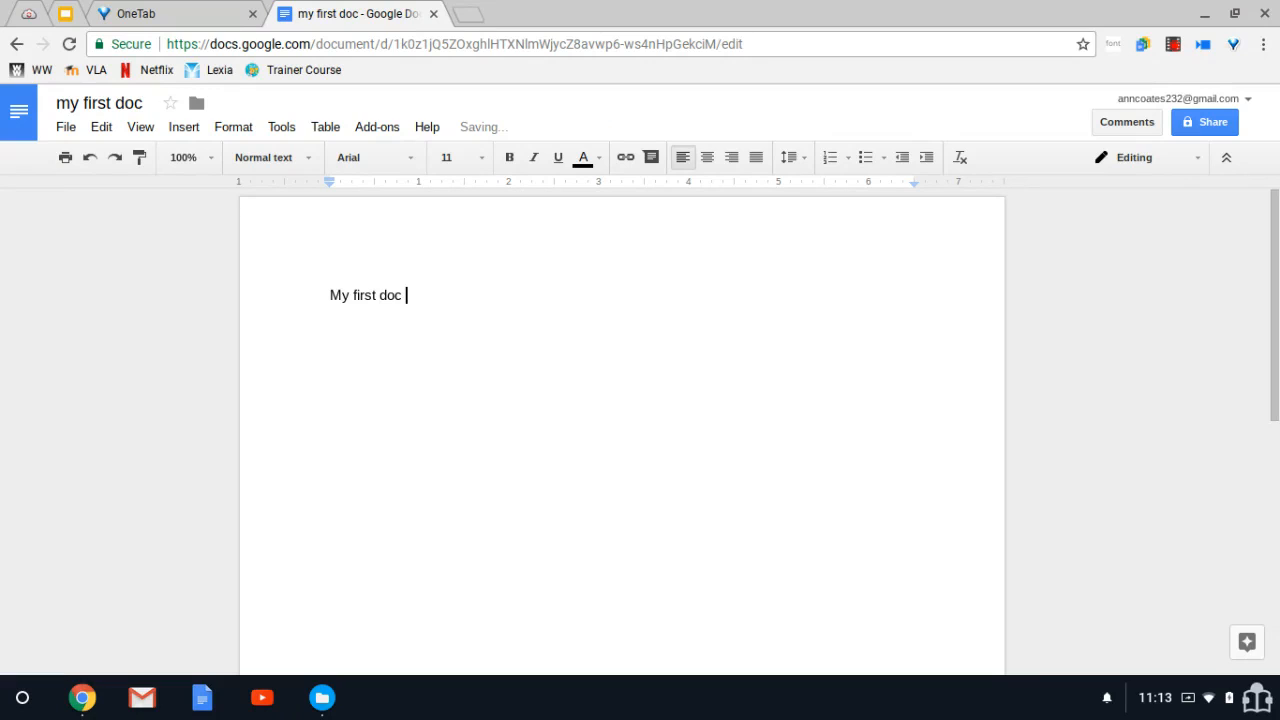
pyautogui.write('is l')
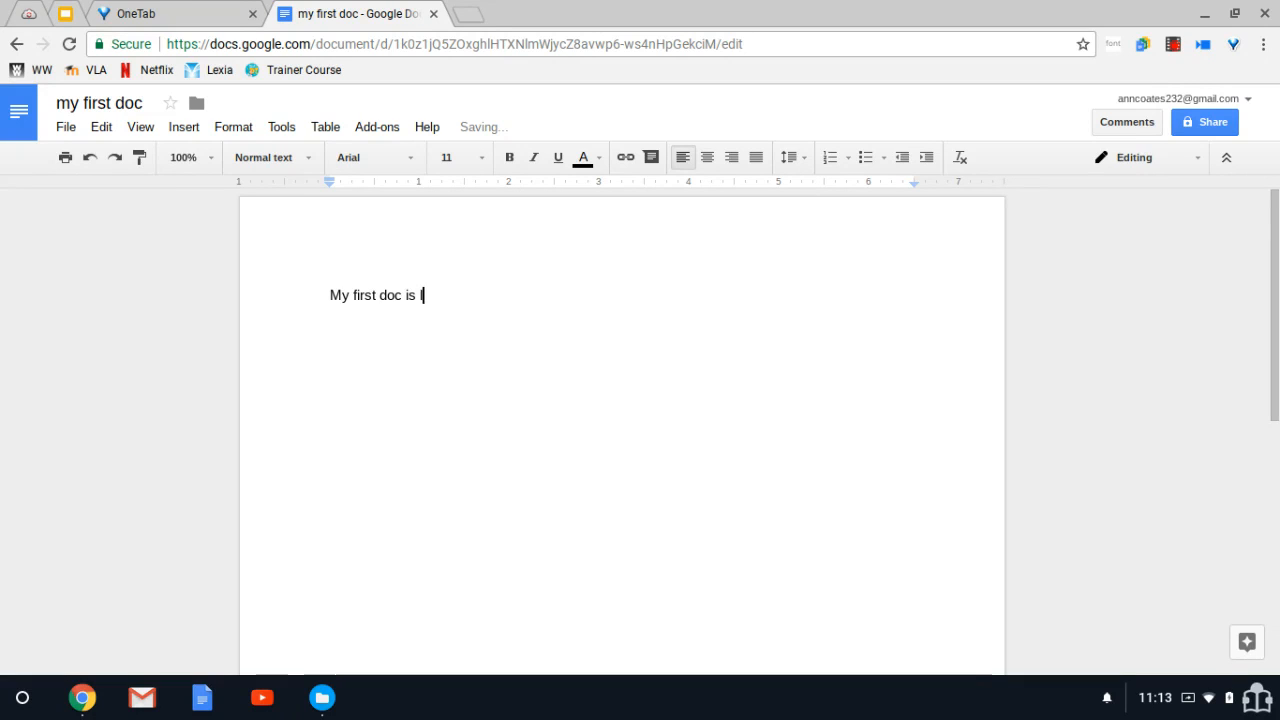
pyautogui.write('ike really ')
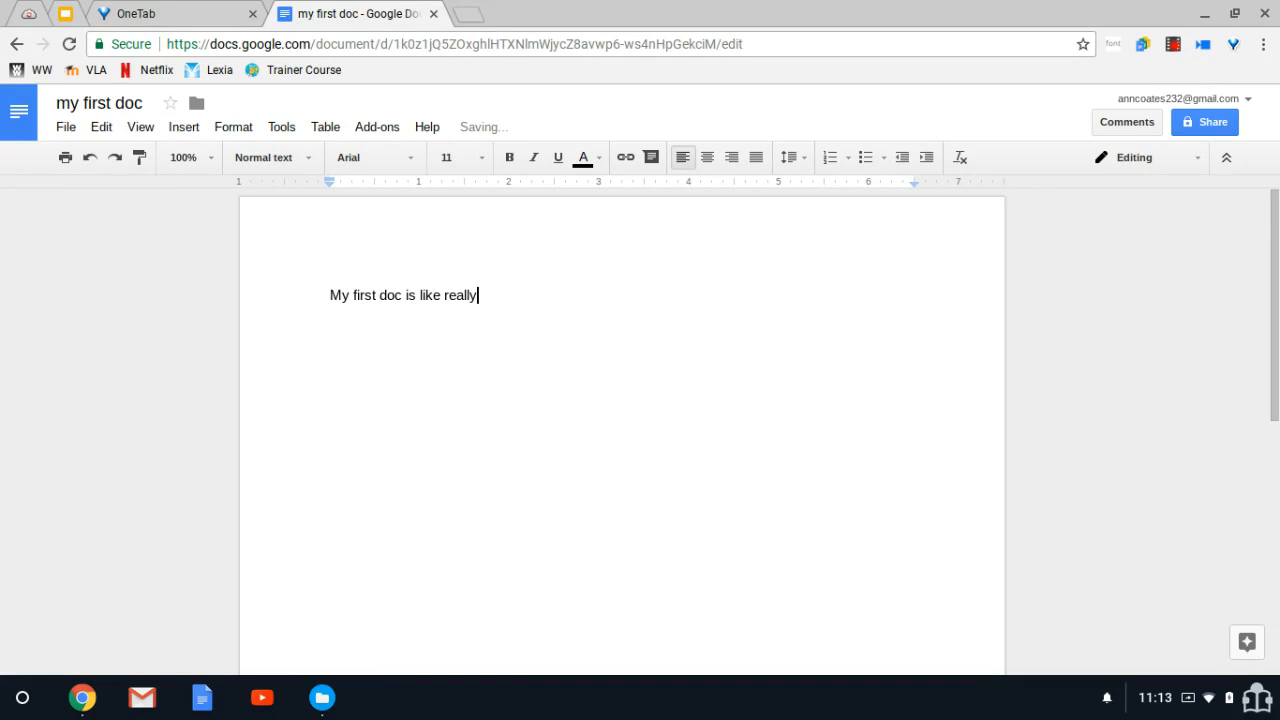
pyautogui.write('exciting for my student')
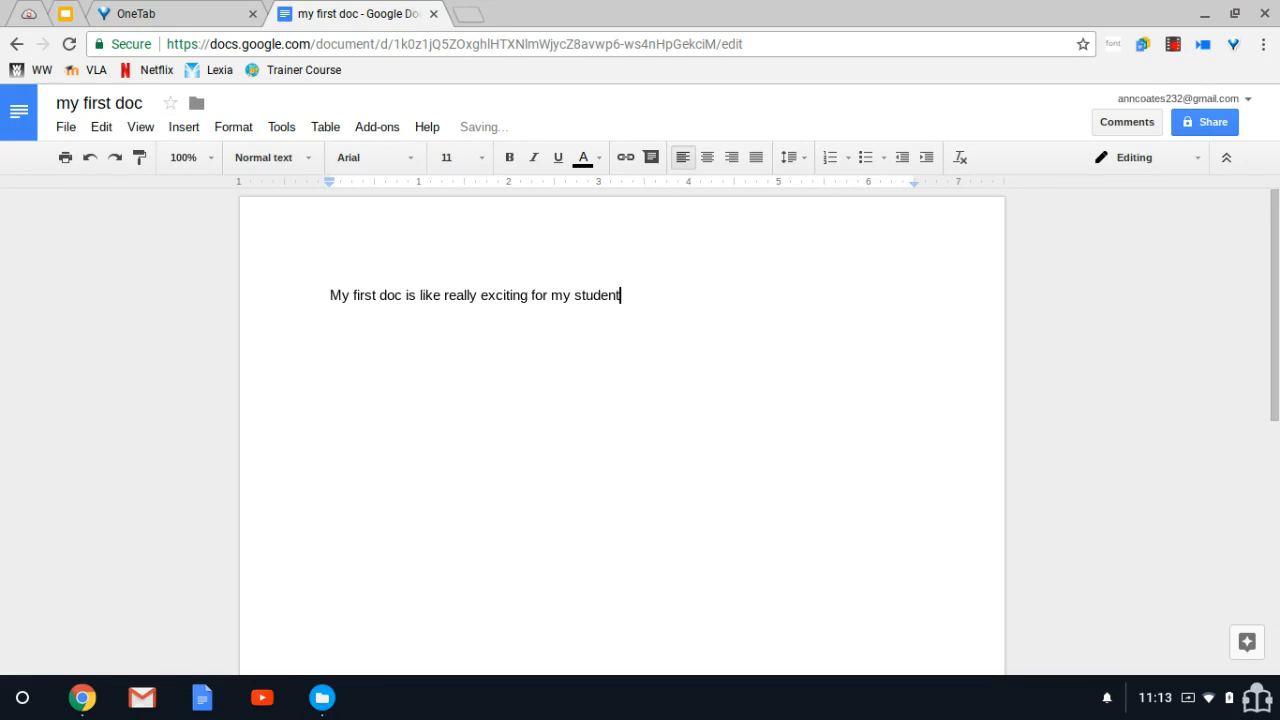
pyautogui.write('s and my professi')
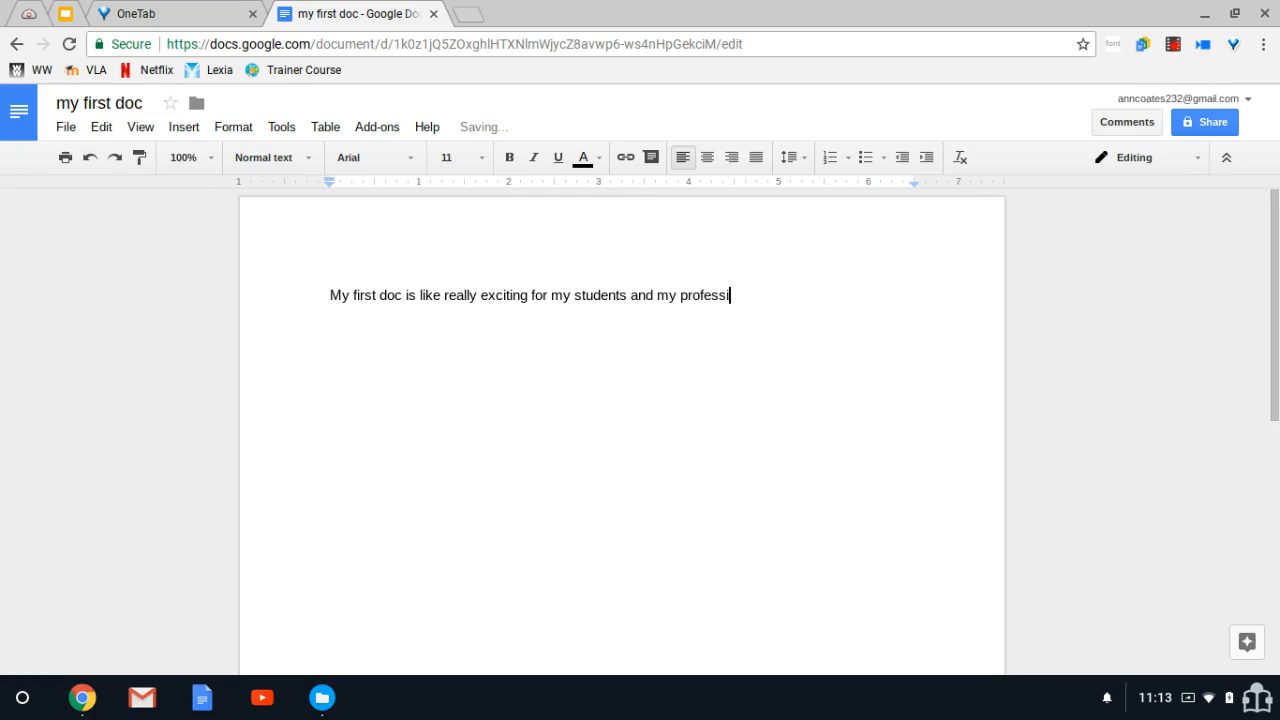
pyautogui.write('onal development!')
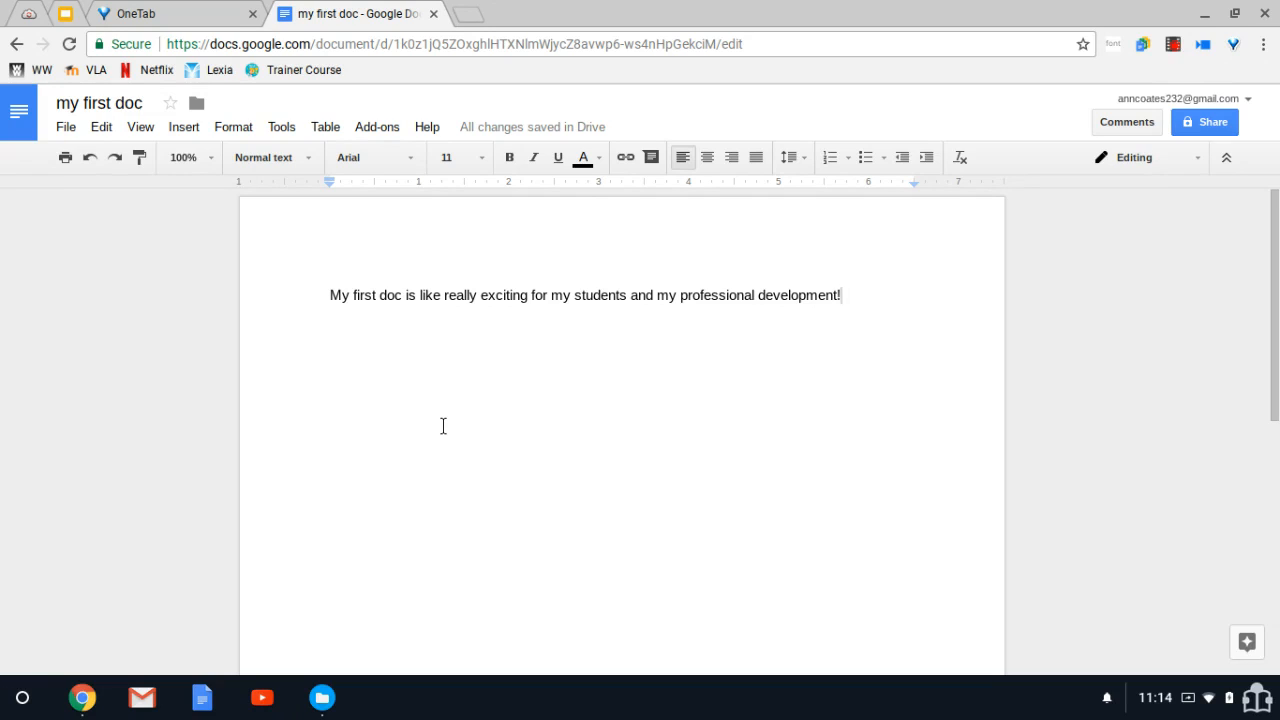
# Format the whole sentence in the Sigmar One font at size 36.
pyautogui.click(330, 298)
pyautogui.moveTo(330, 295); pyautogui.dragTo(849, 294)
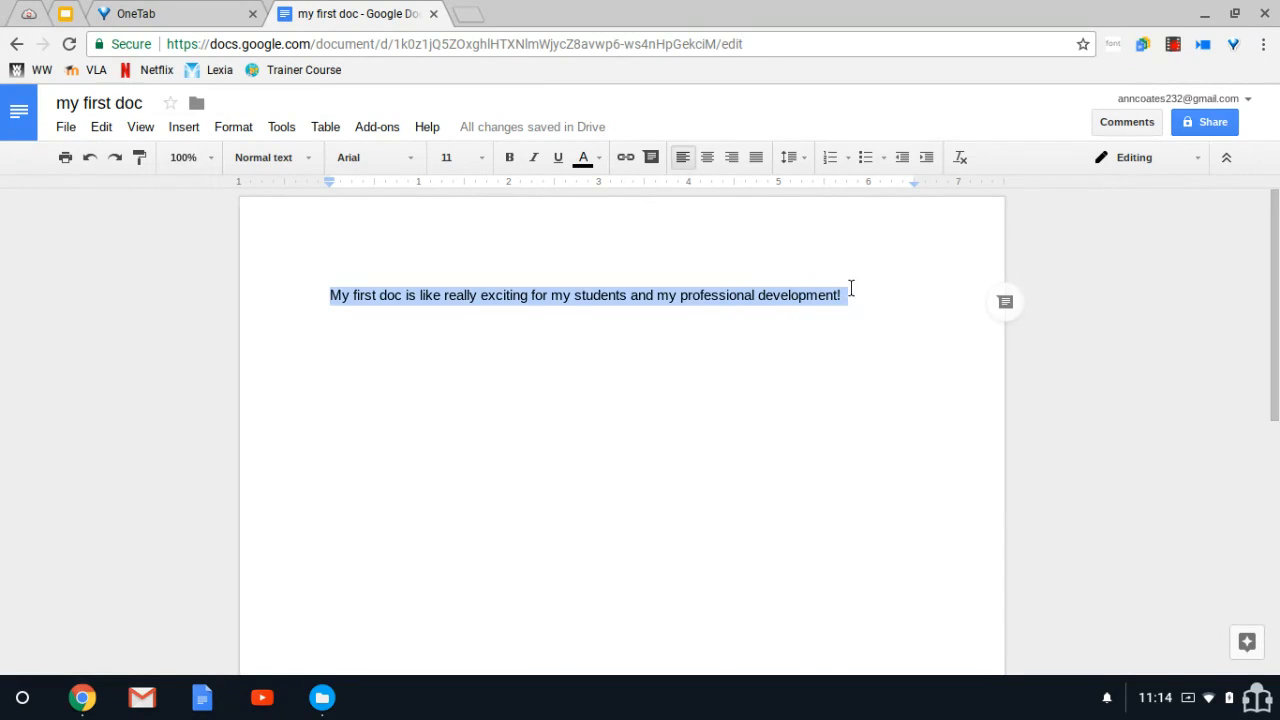
pyautogui.click(409, 159)
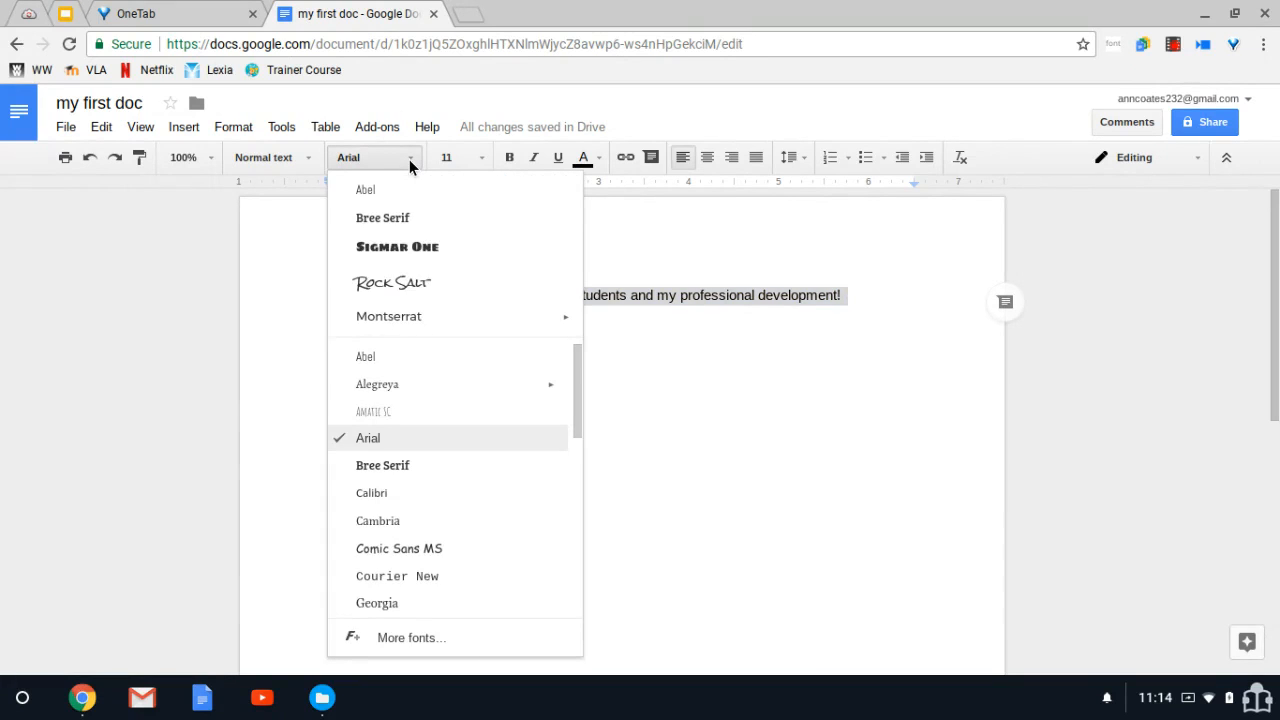
pyautogui.click(413, 250)
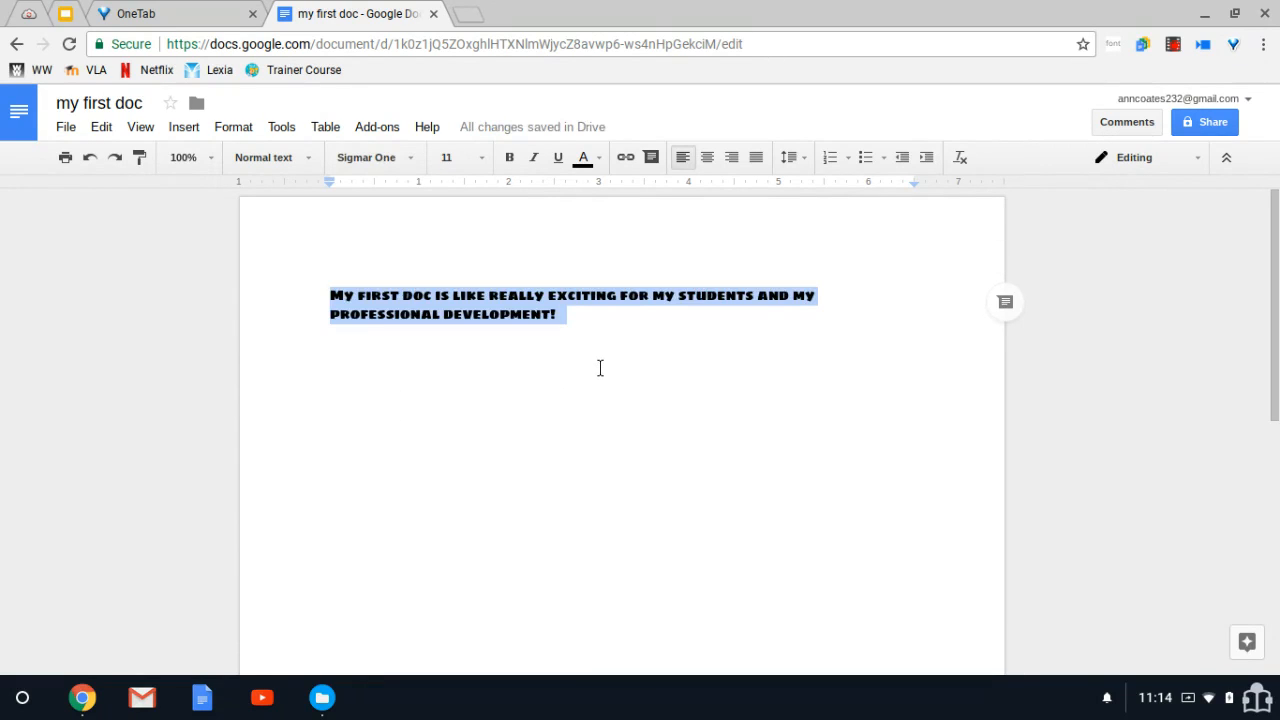
pyautogui.click(480, 160)
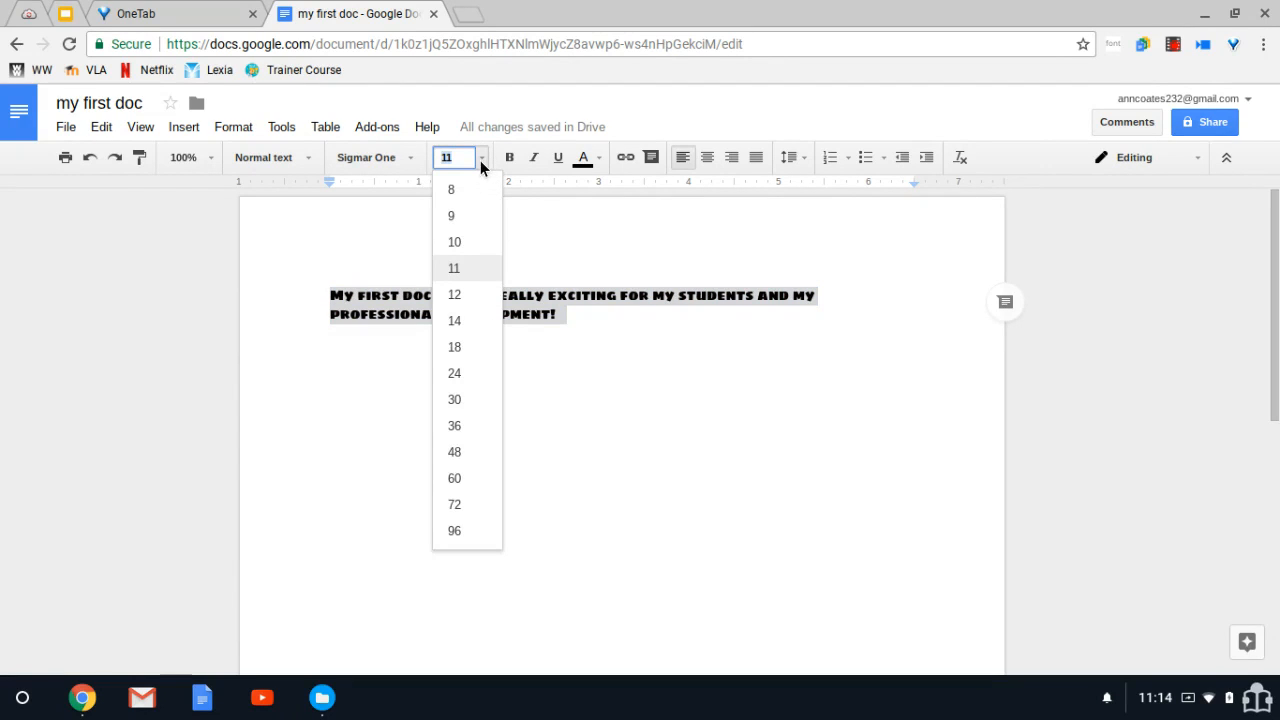
pyautogui.click(455, 428)
pyautogui.click(791, 568)
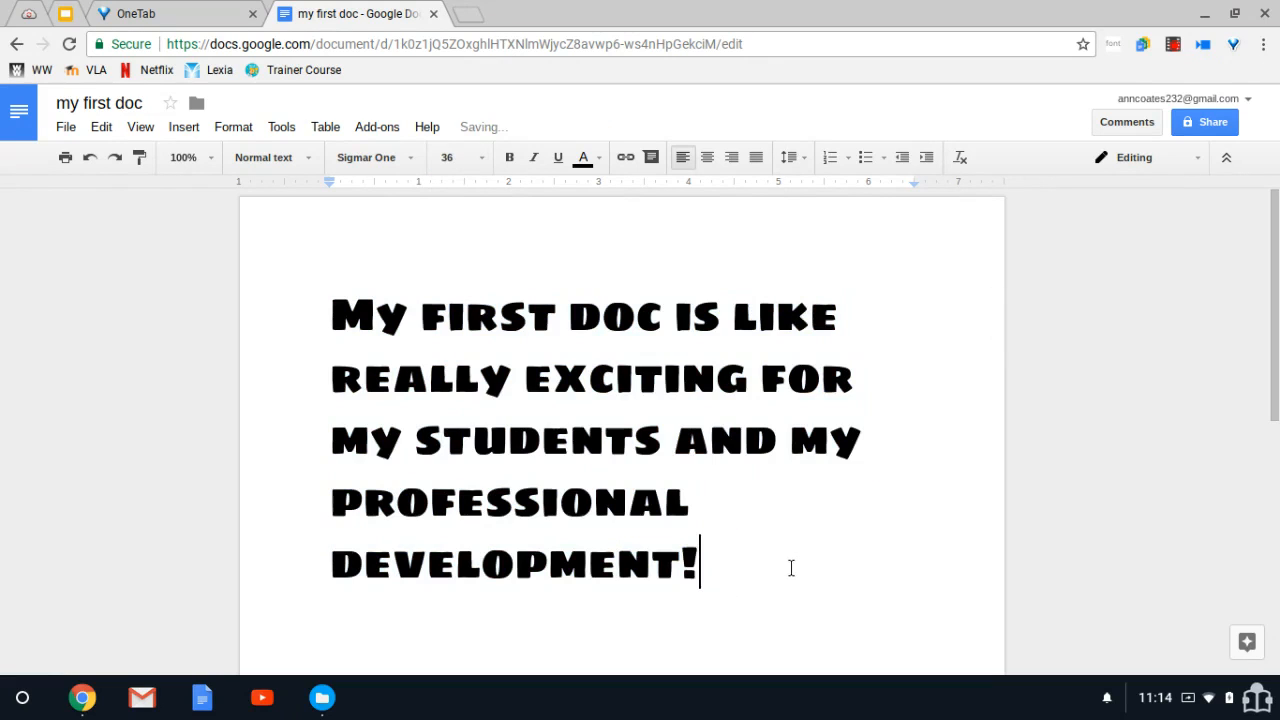
# Change the text color of the word "exciting" to red.
pyautogui.moveTo(331, 303); pyautogui.dragTo(760, 366)
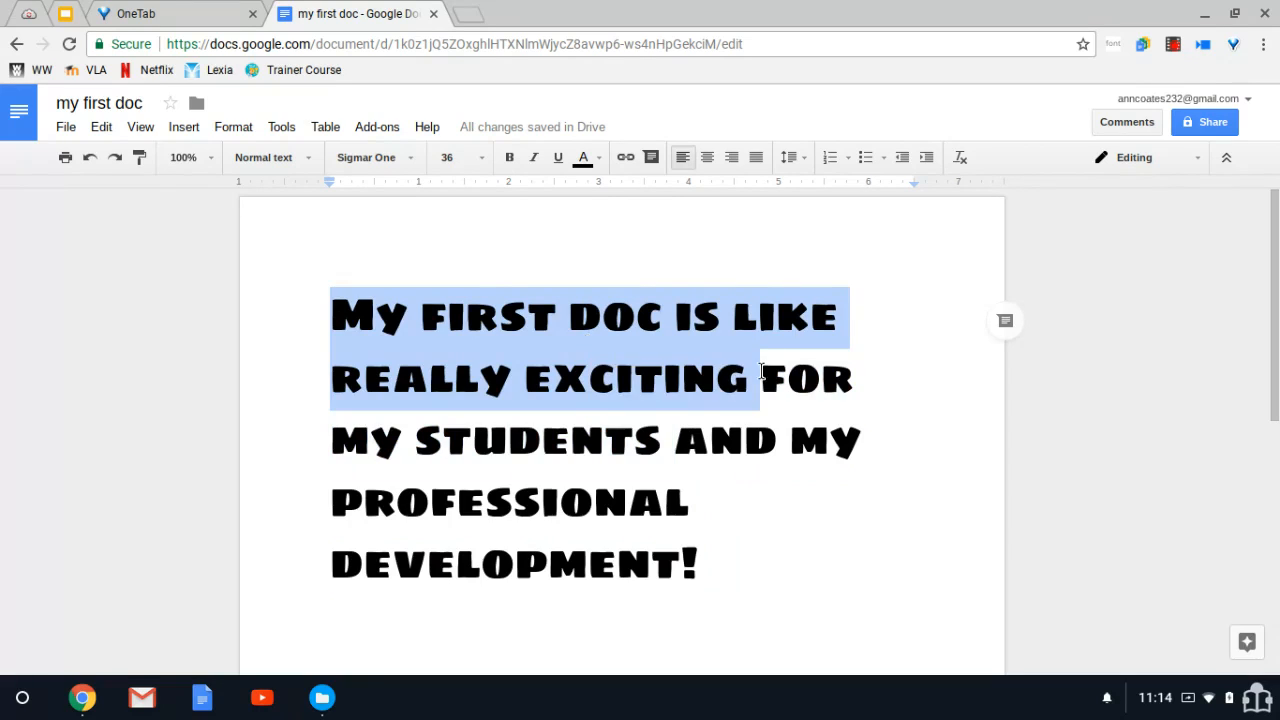
pyautogui.click(760, 370)
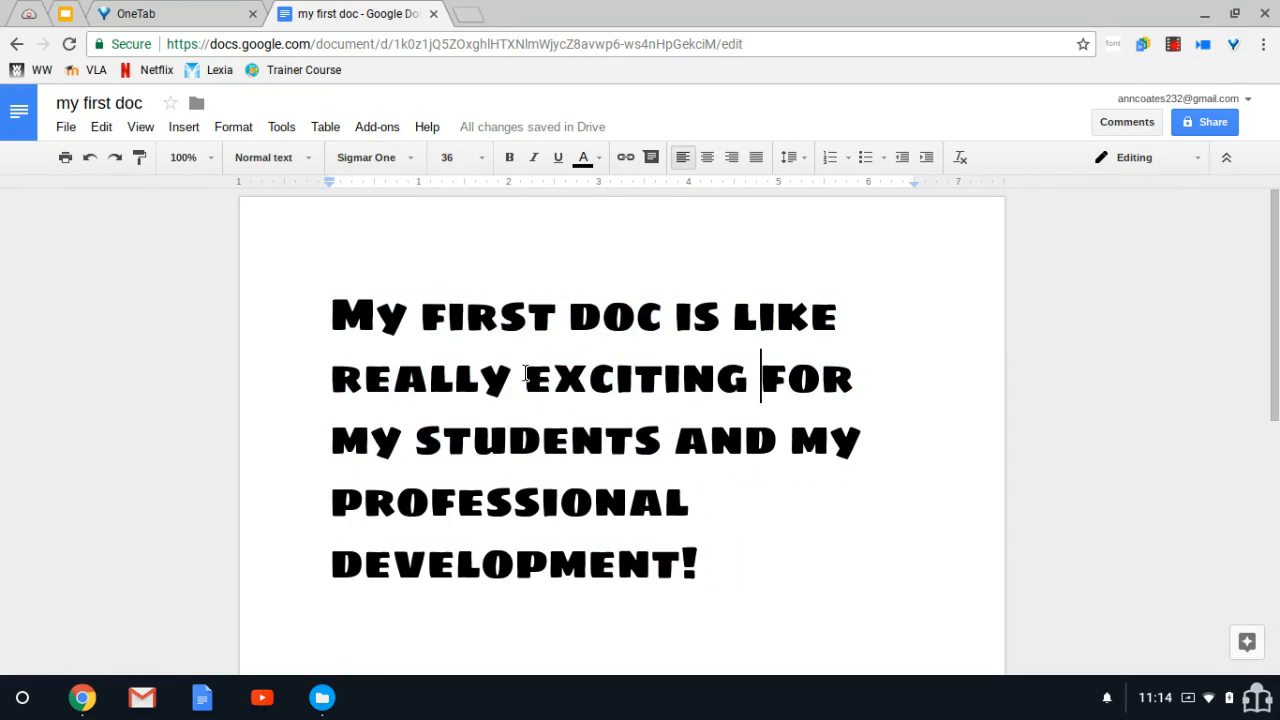
pyautogui.moveTo(524, 376); pyautogui.dragTo(738, 378)
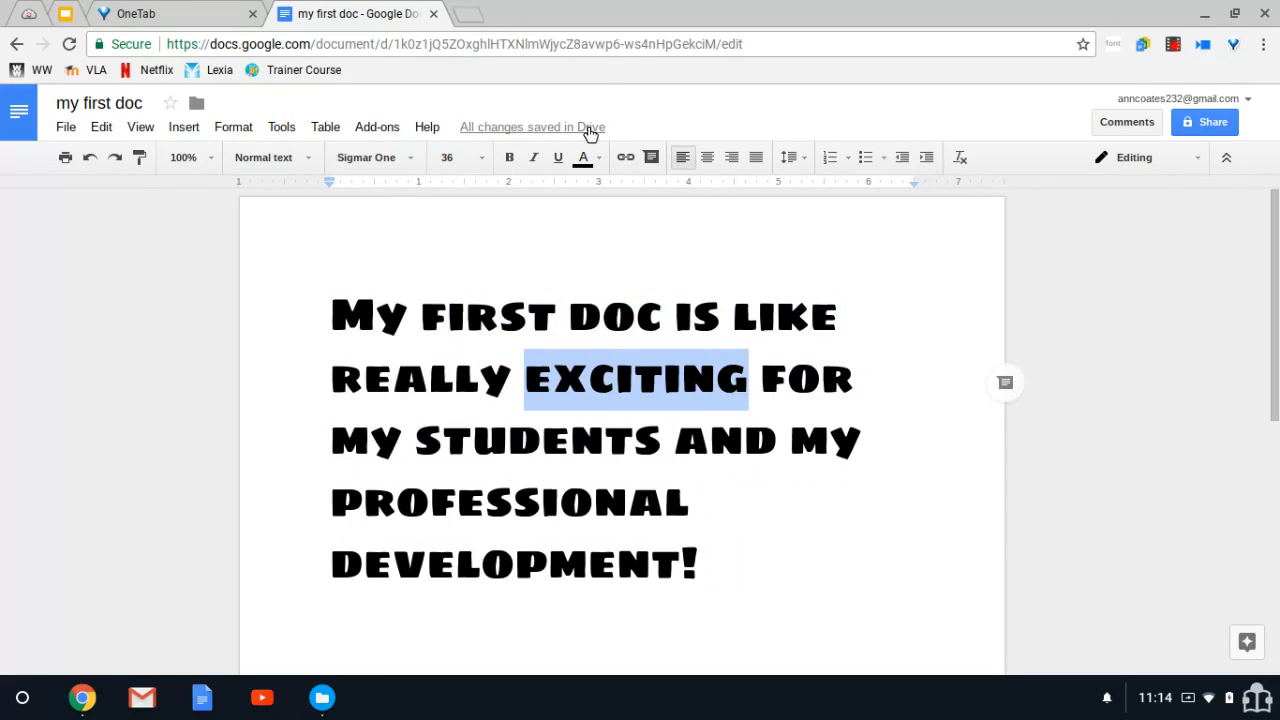
pyautogui.click(585, 158)
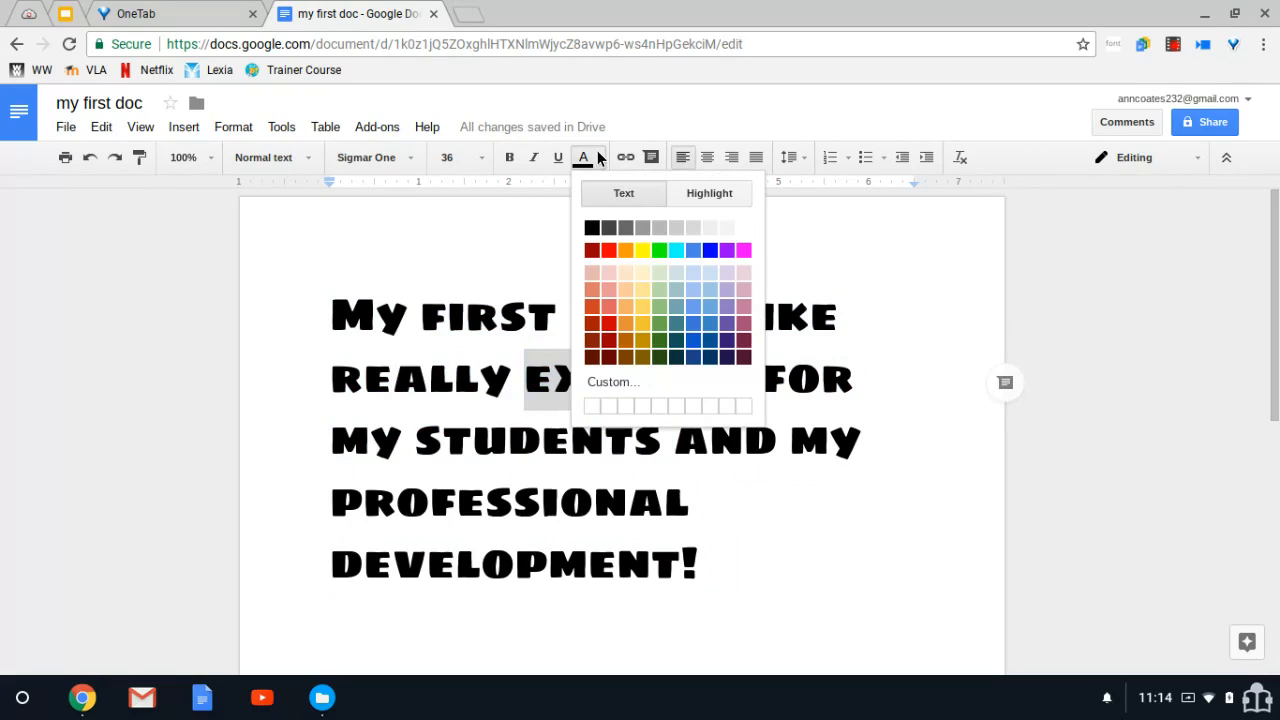
pyautogui.click(609, 250)
pyautogui.click(723, 561)
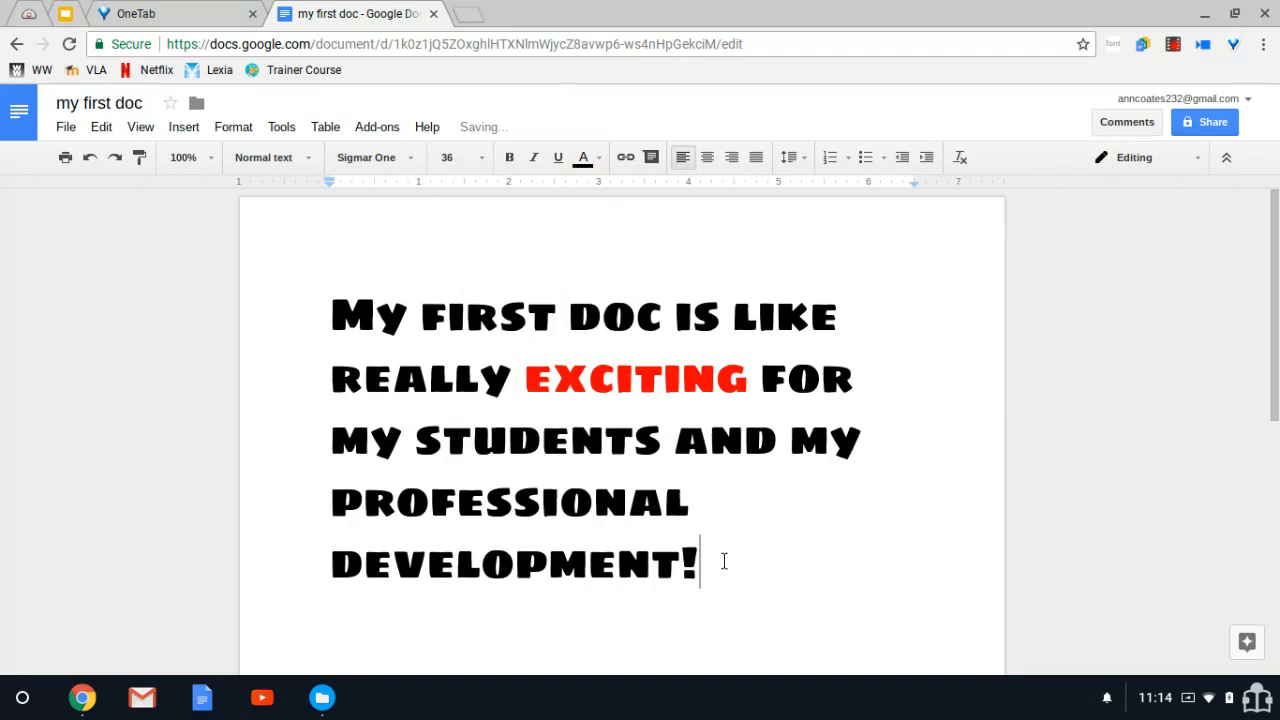
# Change the text color of the words "professional development" to orange, leaving out the exclamation mark.
pyautogui.click(331, 502)
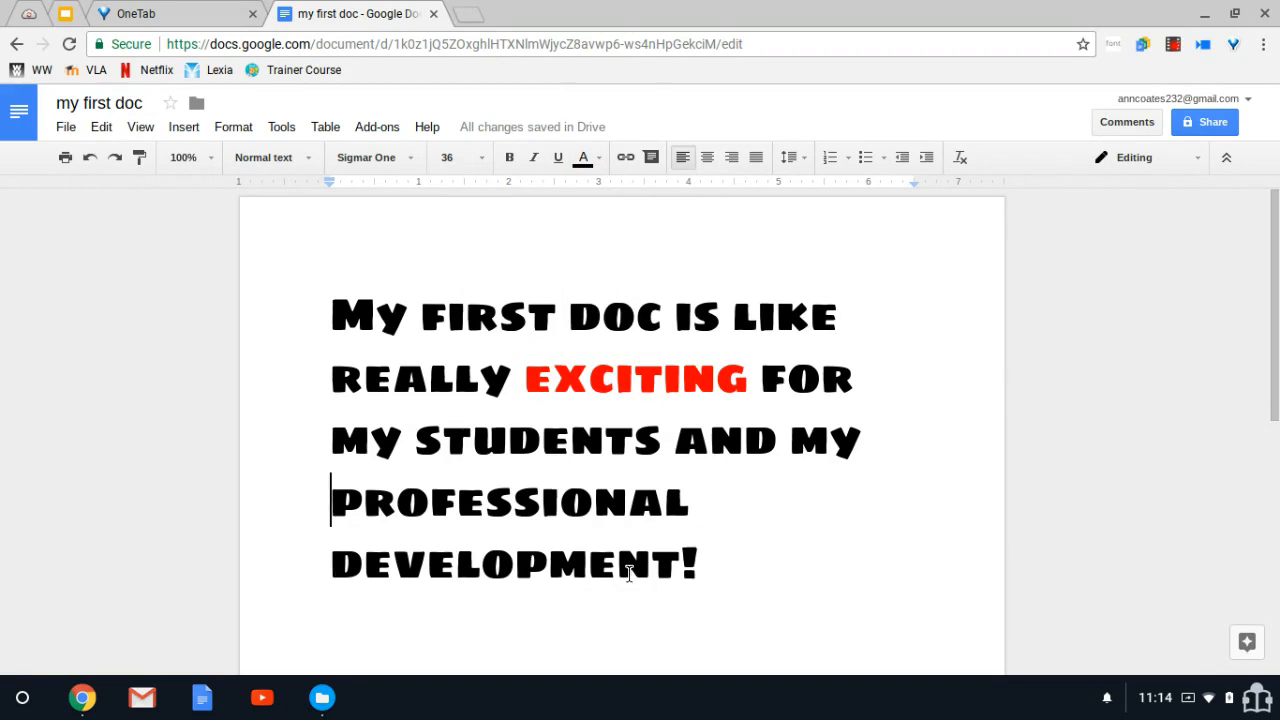
pyautogui.keyDown('shift'); pyautogui.click(675, 566); pyautogui.keyUp('shift')
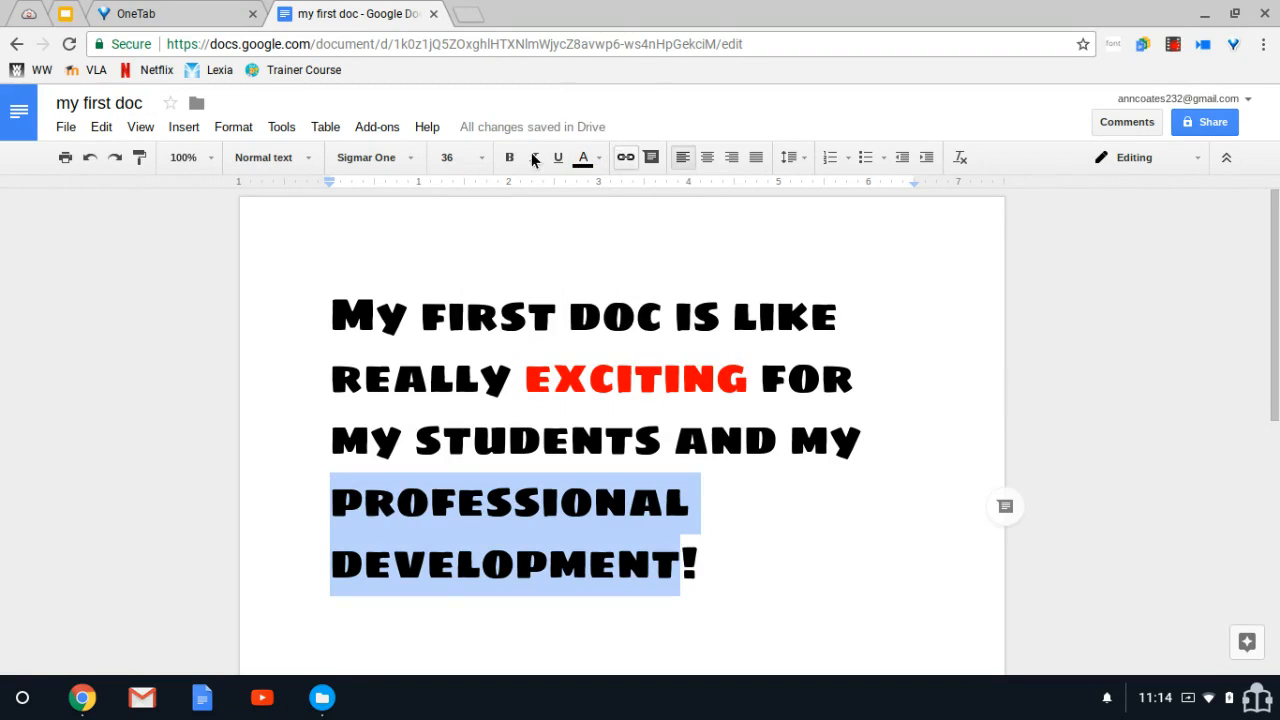
pyautogui.click(599, 161)
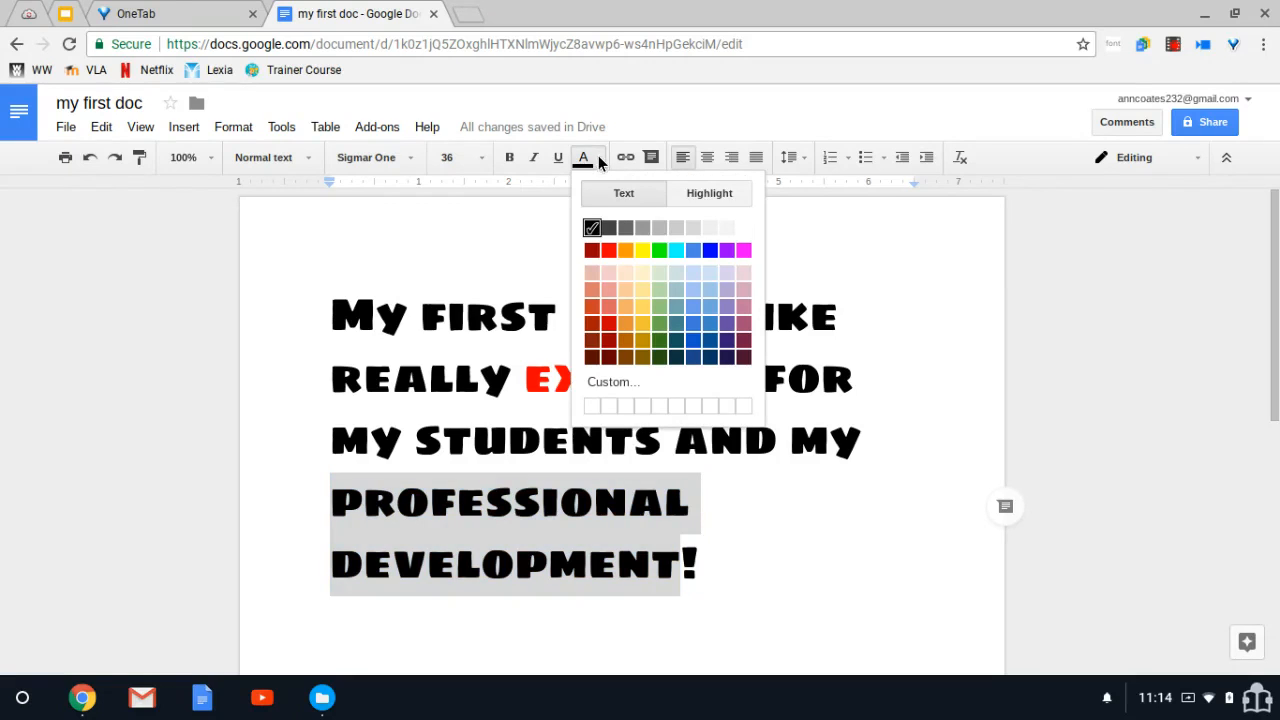
pyautogui.click(625, 251)
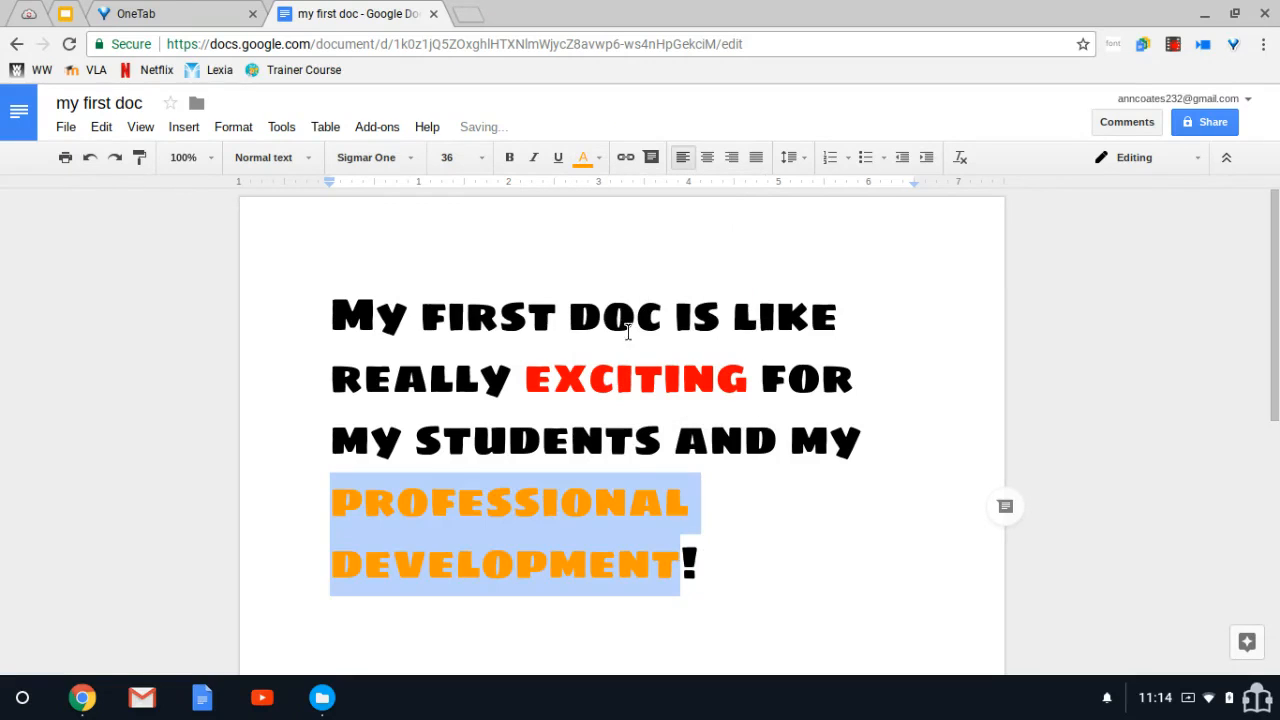
pyautogui.click(720, 566)
# Start a new line below the sentence and search Google images for "old camera" to insert.
pyautogui.scroll(-2, 720, 566)
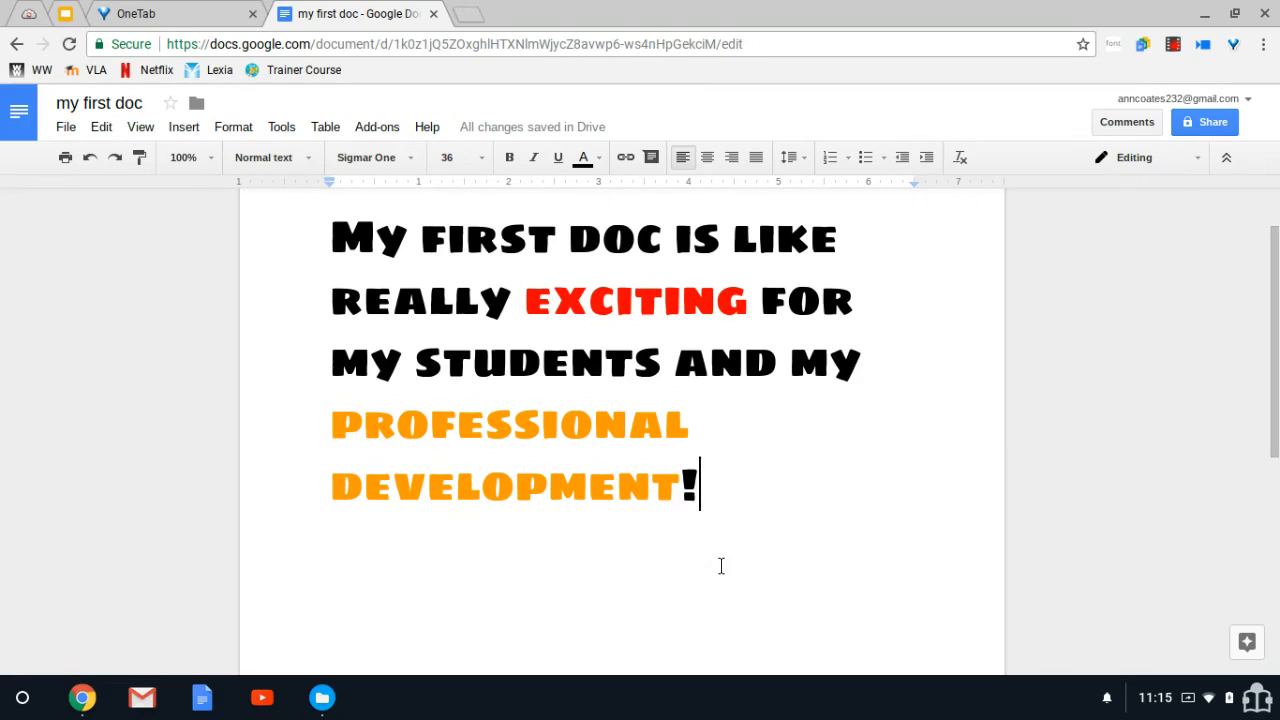
pyautogui.press('Return')
pyautogui.click(194, 139)
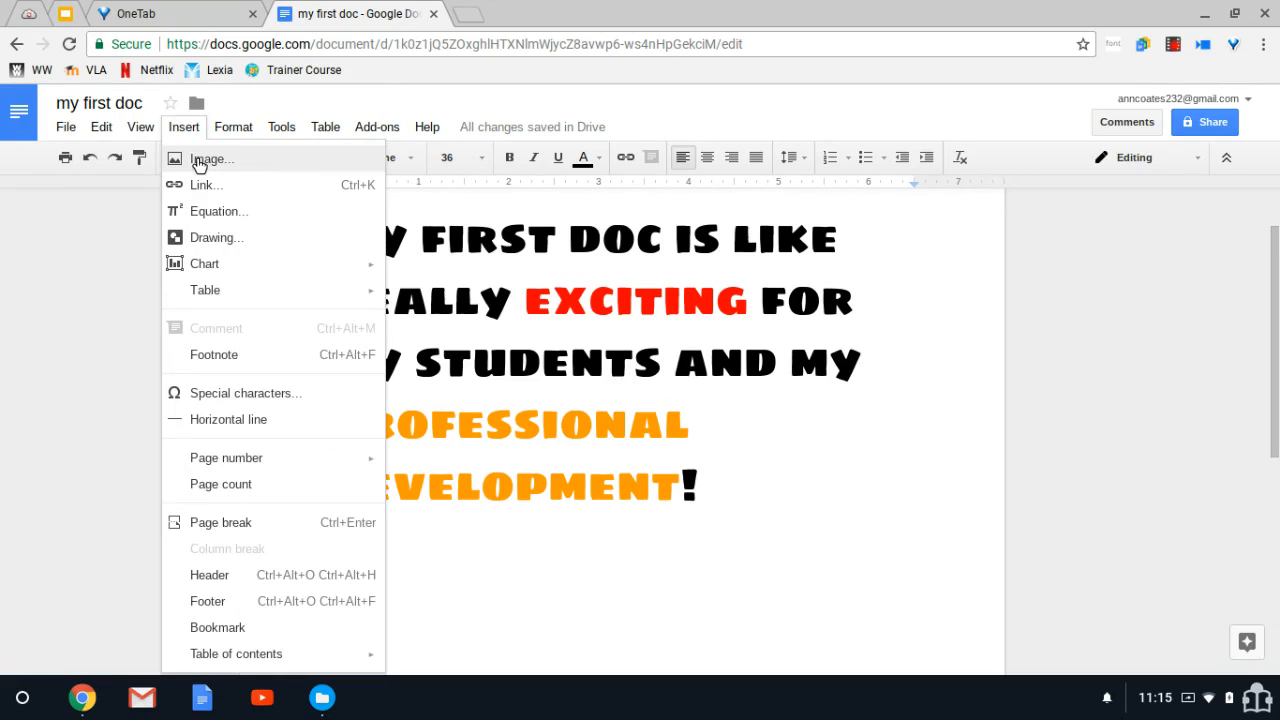
pyautogui.click(198, 160)
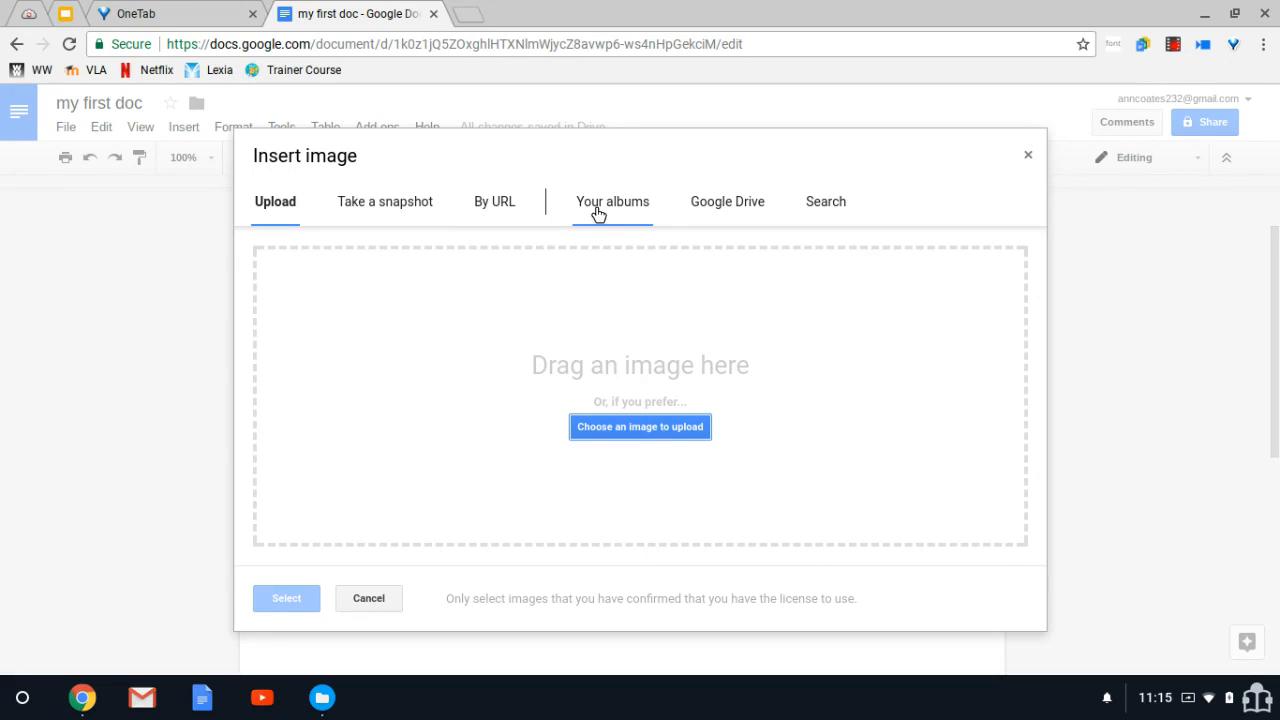
pyautogui.click(834, 206)
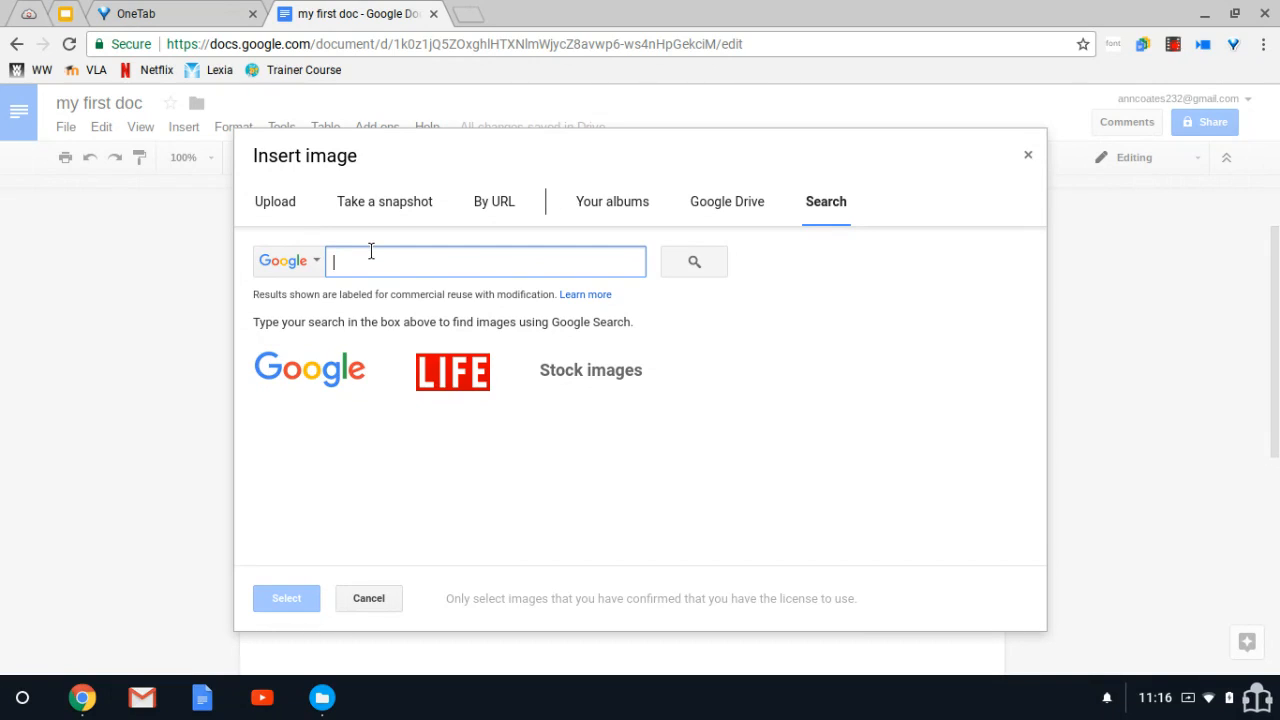
pyautogui.write('old camera')
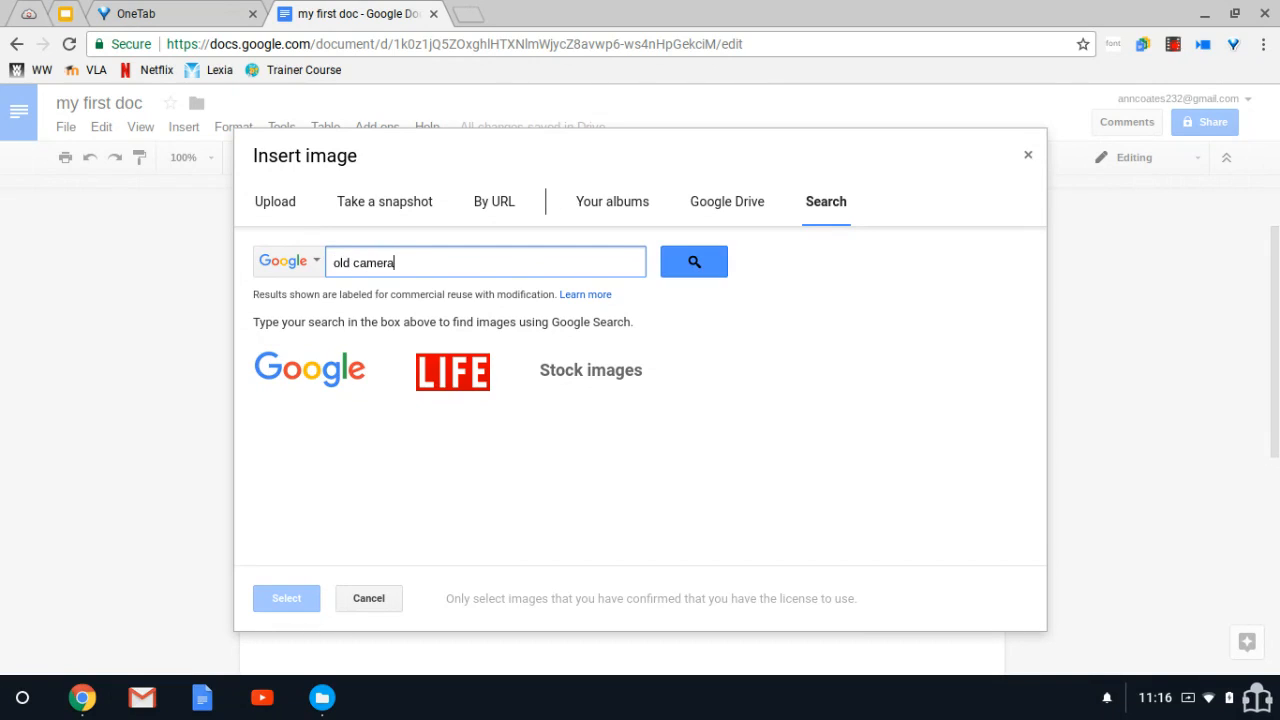
pyautogui.press('Return')
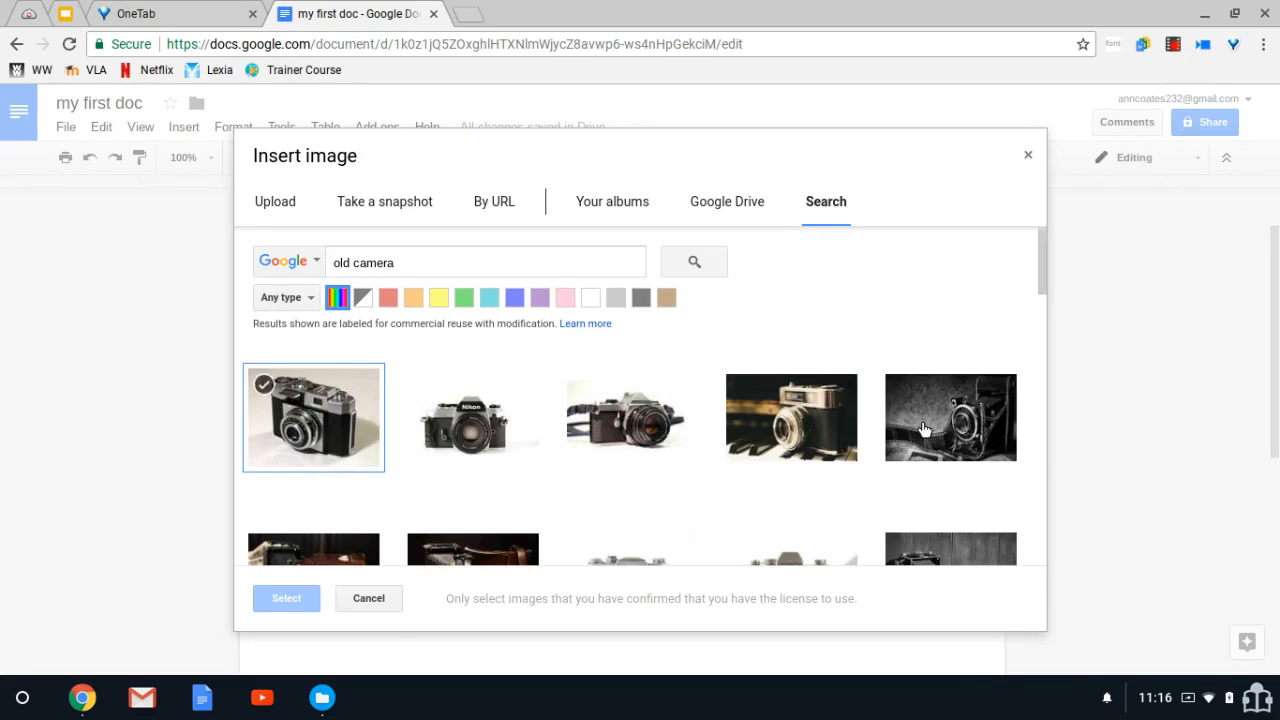
# Insert the first search result, the silver and black camera on a light background, into the document.
pyautogui.scroll(-1, 903, 414)
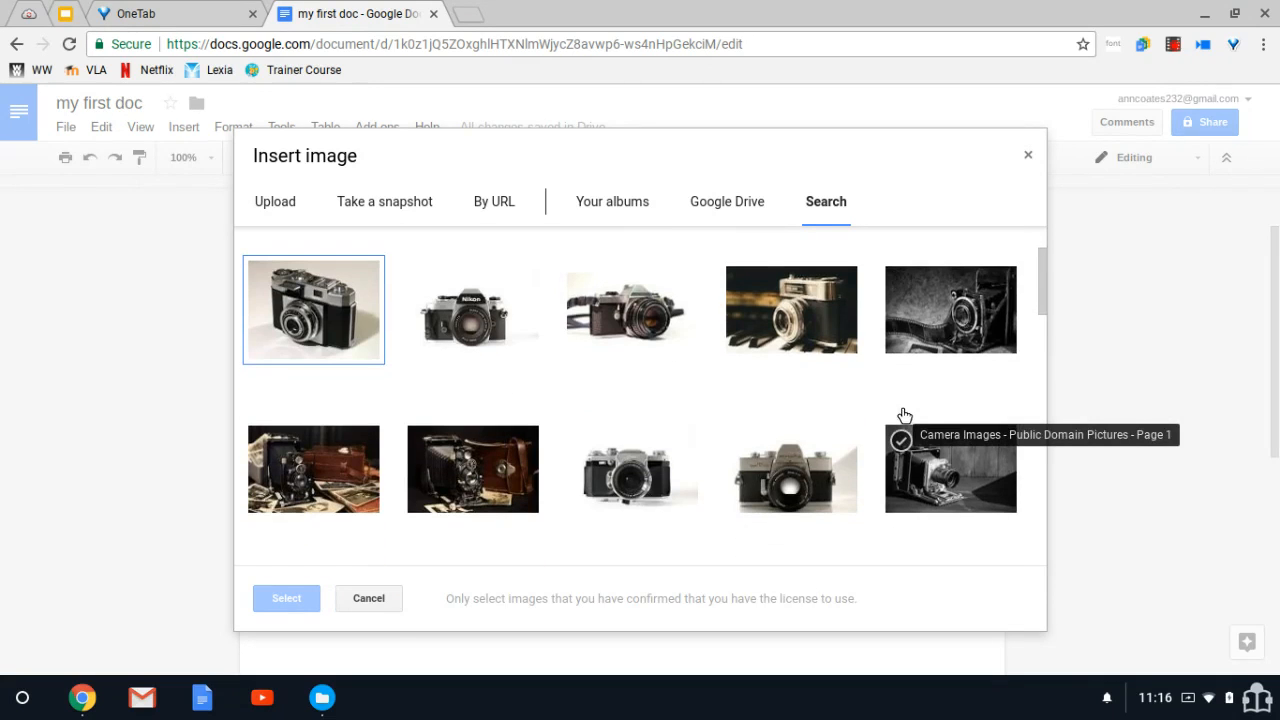
pyautogui.scroll(1, 904, 414)
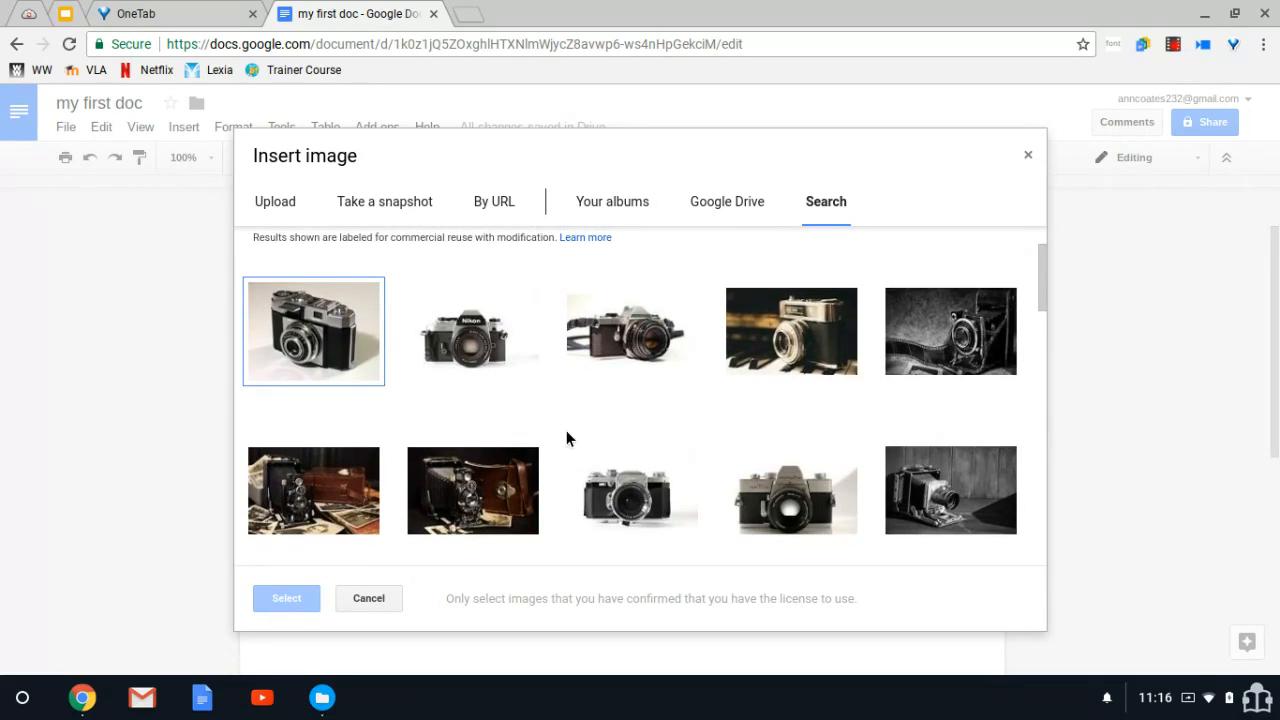
pyautogui.click(343, 368)
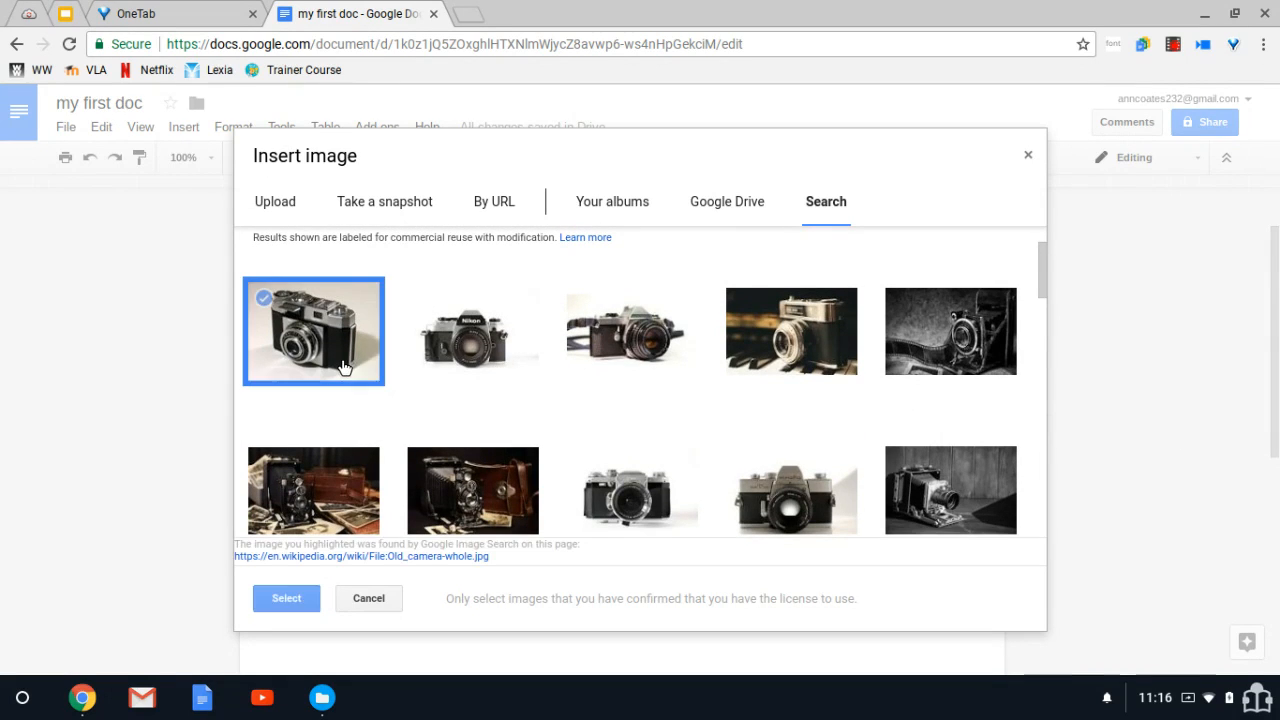
pyautogui.click(286, 600)
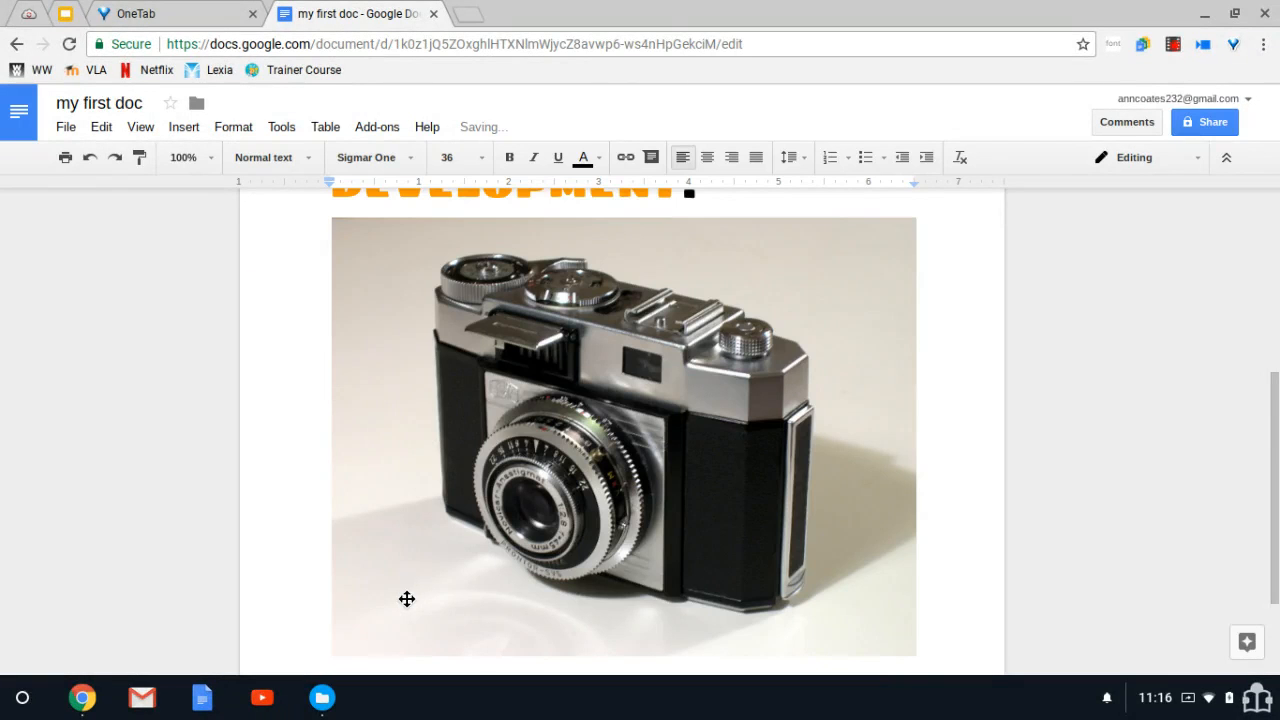
# Shrink the camera image proportionally to about 4.6 inches wide and center it on the page.
pyautogui.click(459, 552)
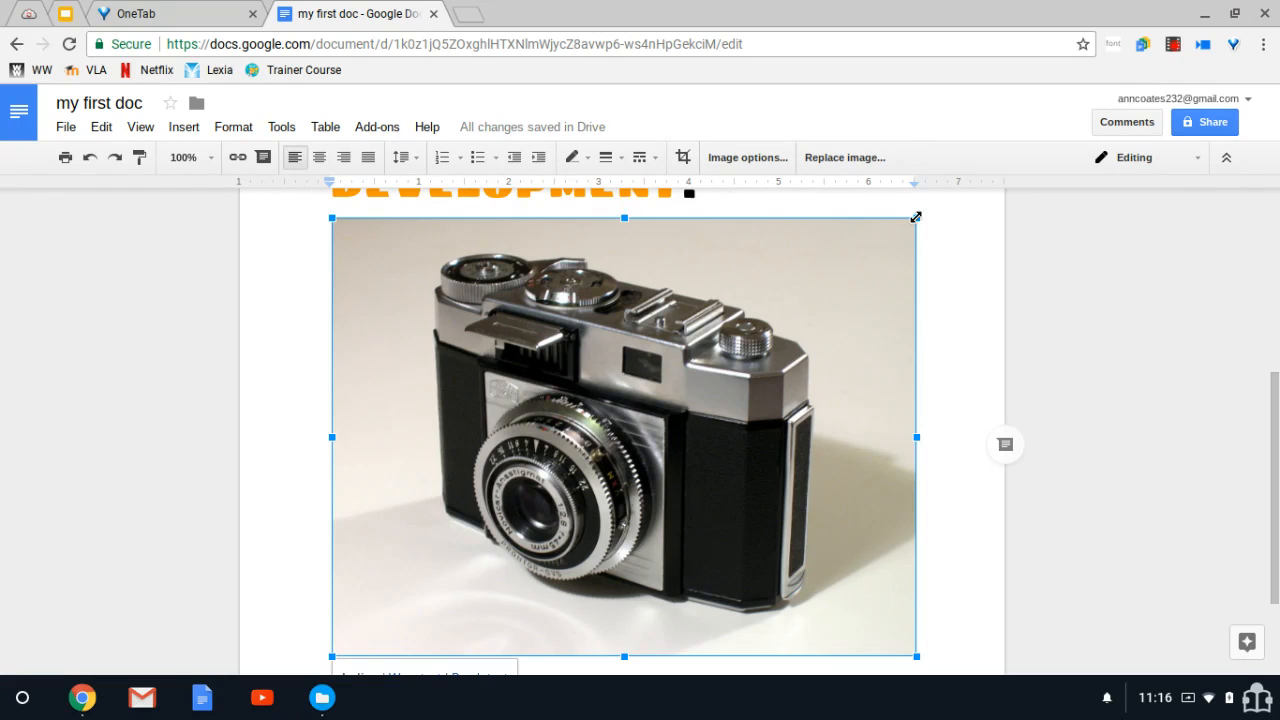
pyautogui.moveTo(916, 216); pyautogui.dragTo(744, 408)
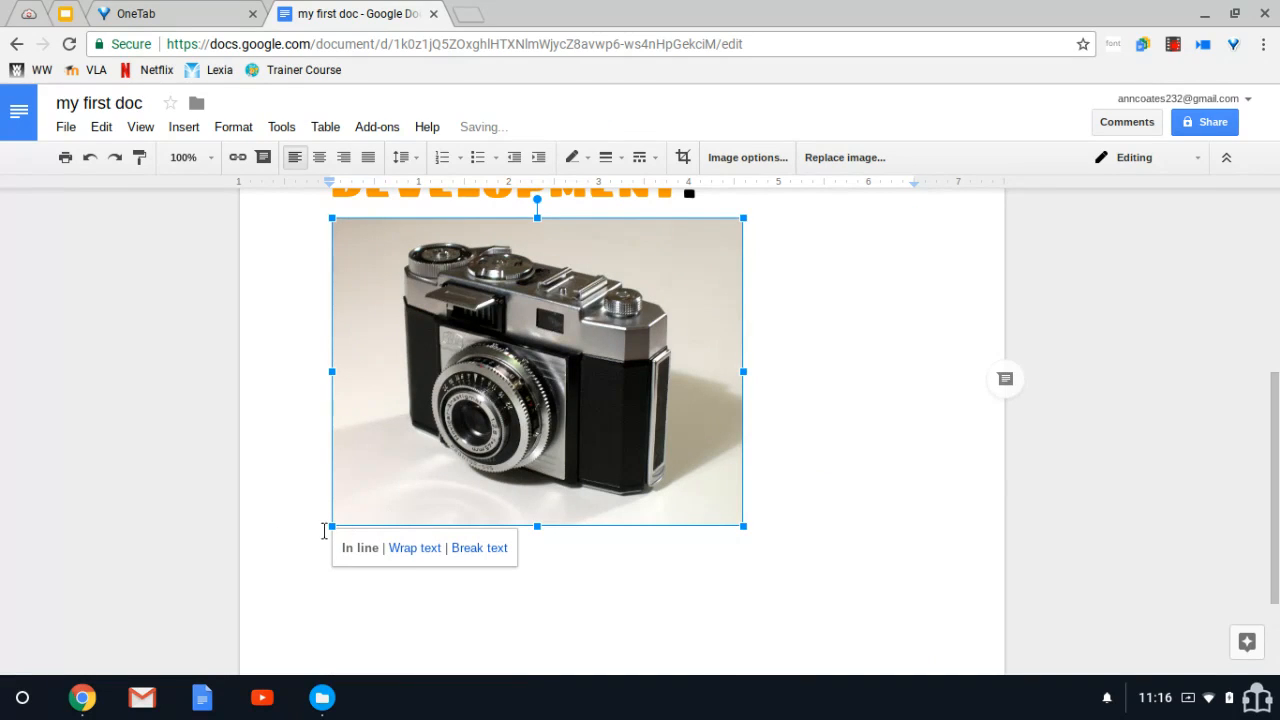
pyautogui.scroll(1, 802, 573)
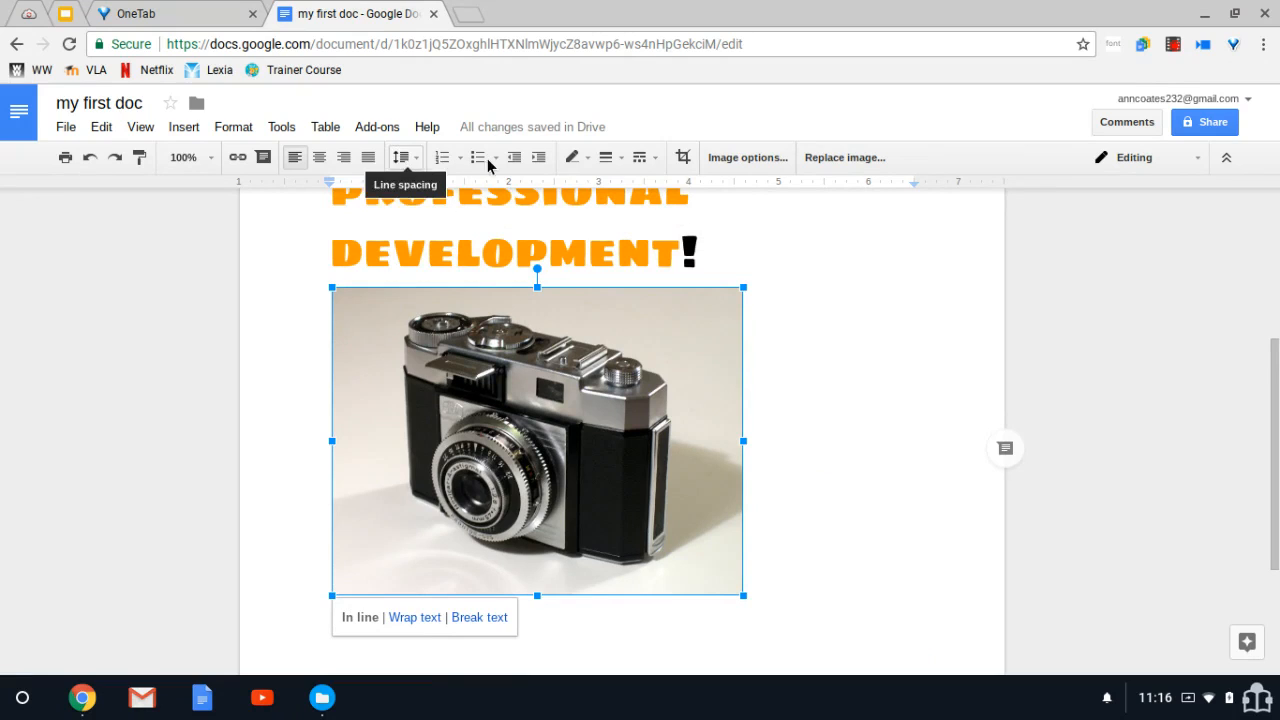
pyautogui.click(325, 159)
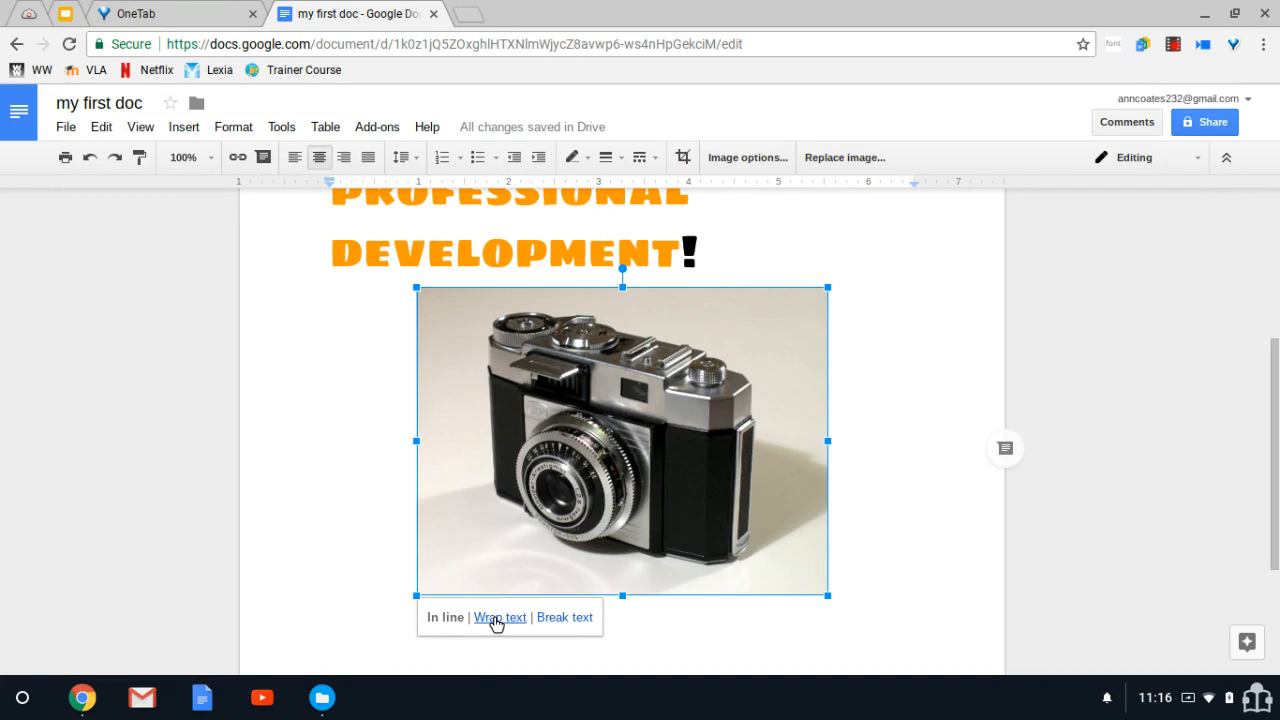
# Try the Wrap text layout on the camera image and move it up, and undo both changes.
pyautogui.click(496, 617)
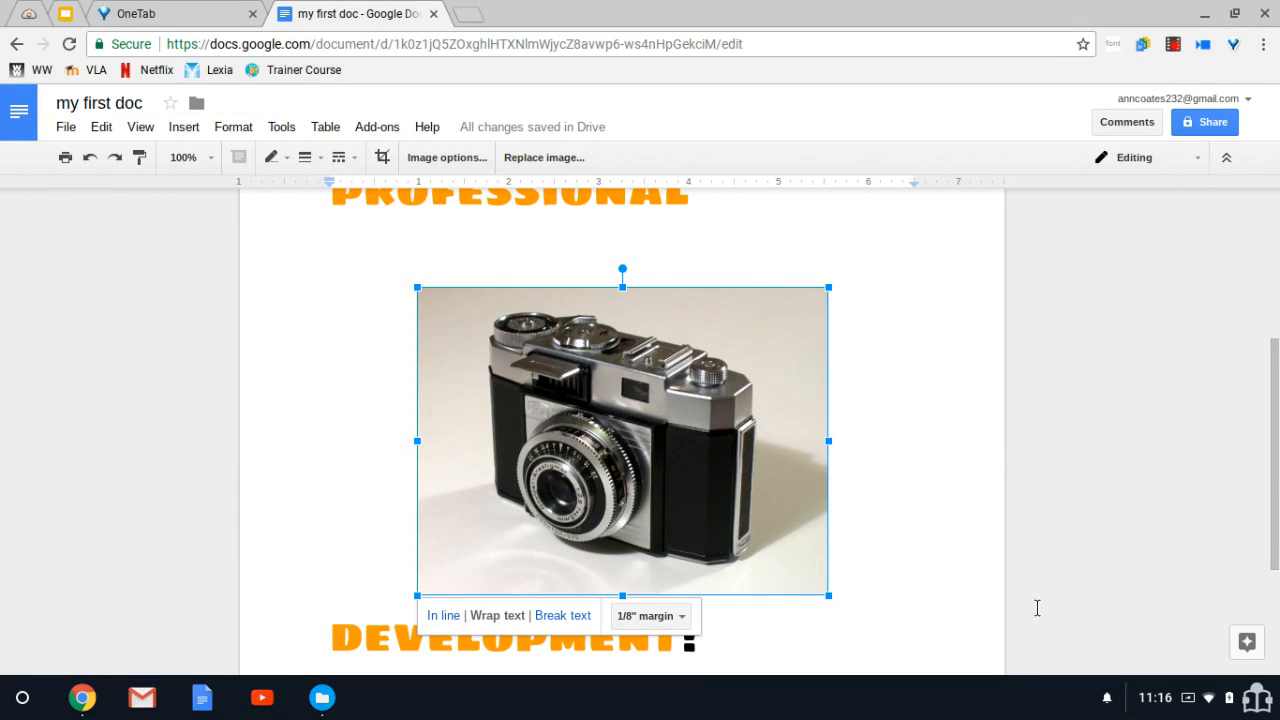
pyautogui.click(960, 583)
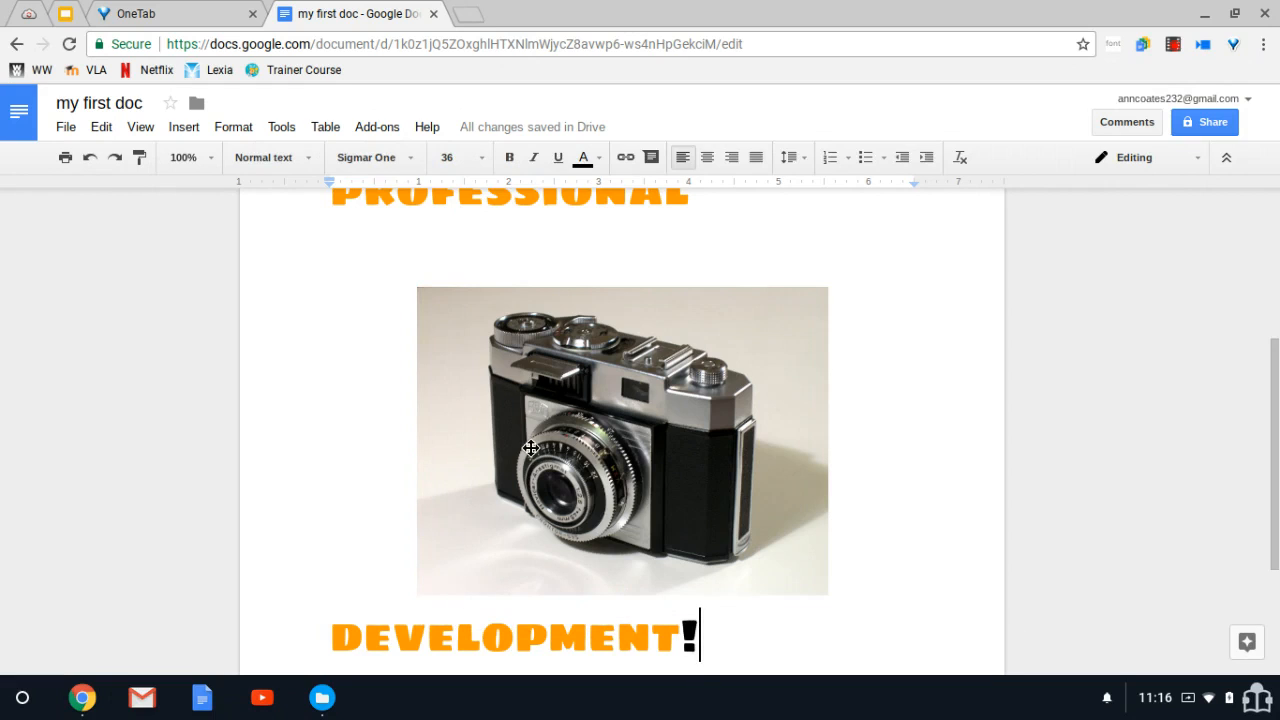
pyautogui.moveTo(530, 448); pyautogui.dragTo(515, 341)
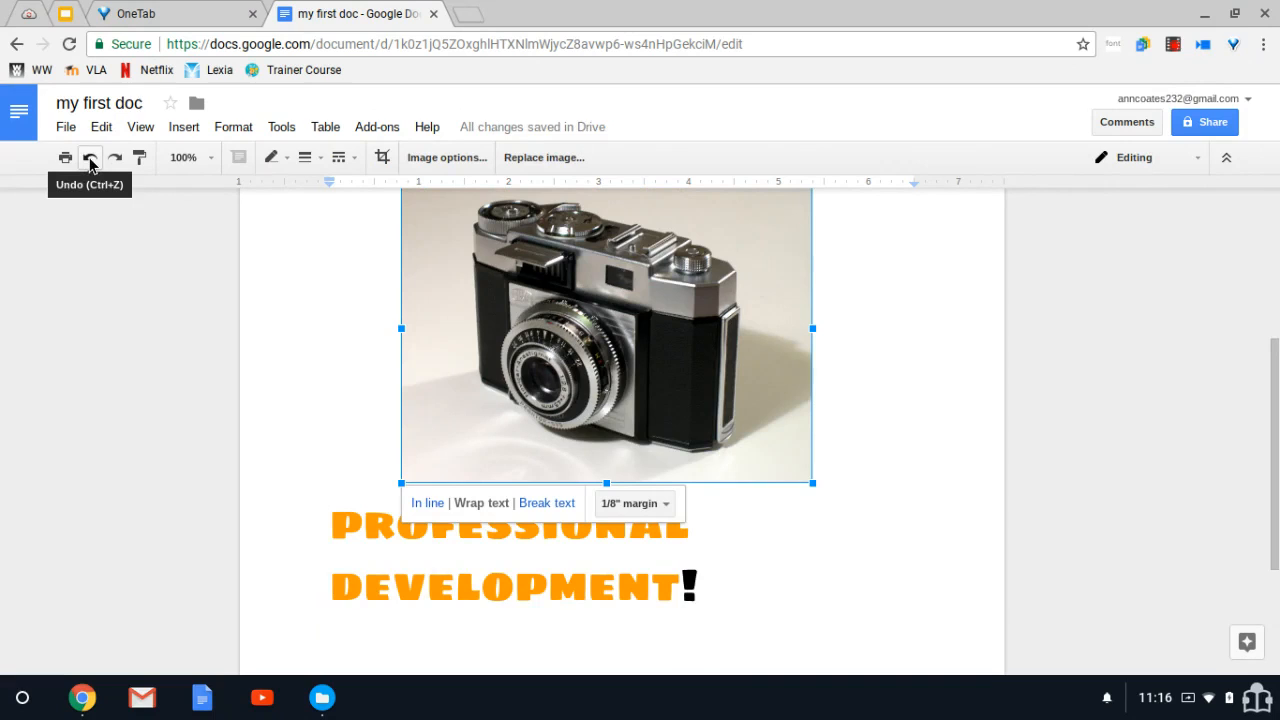
pyautogui.click(90, 158)
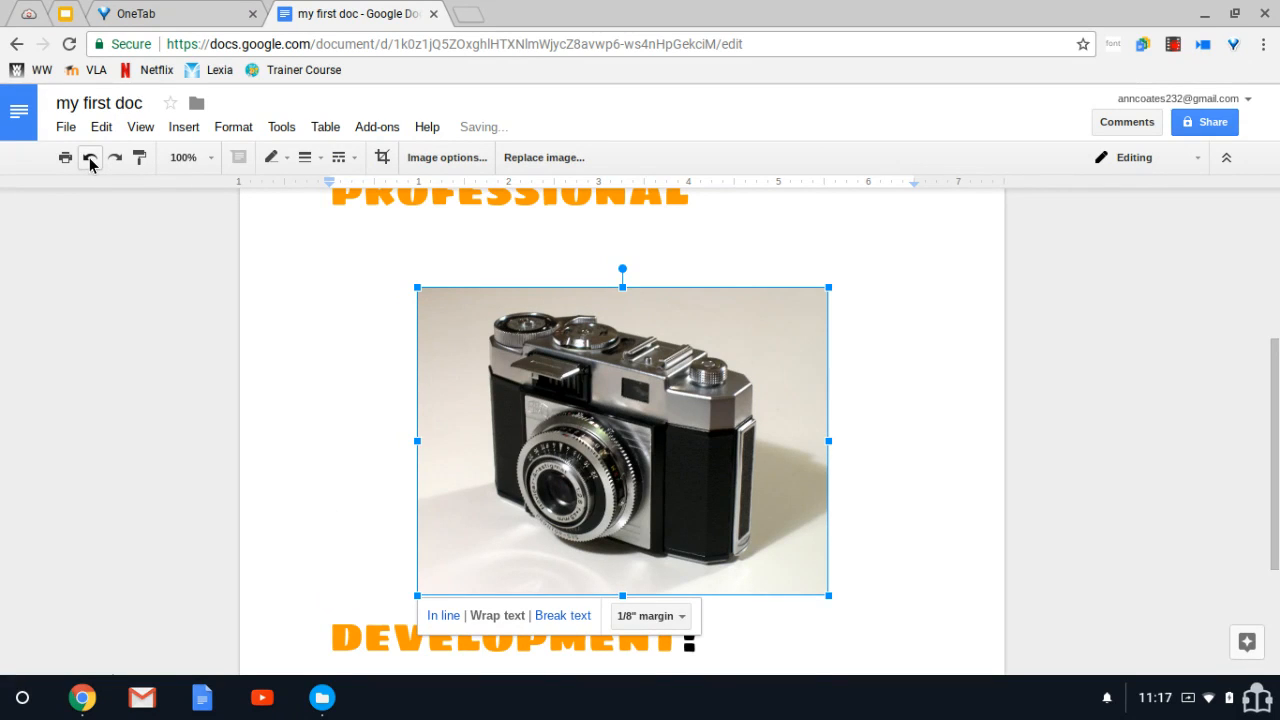
pyautogui.click(90, 160)
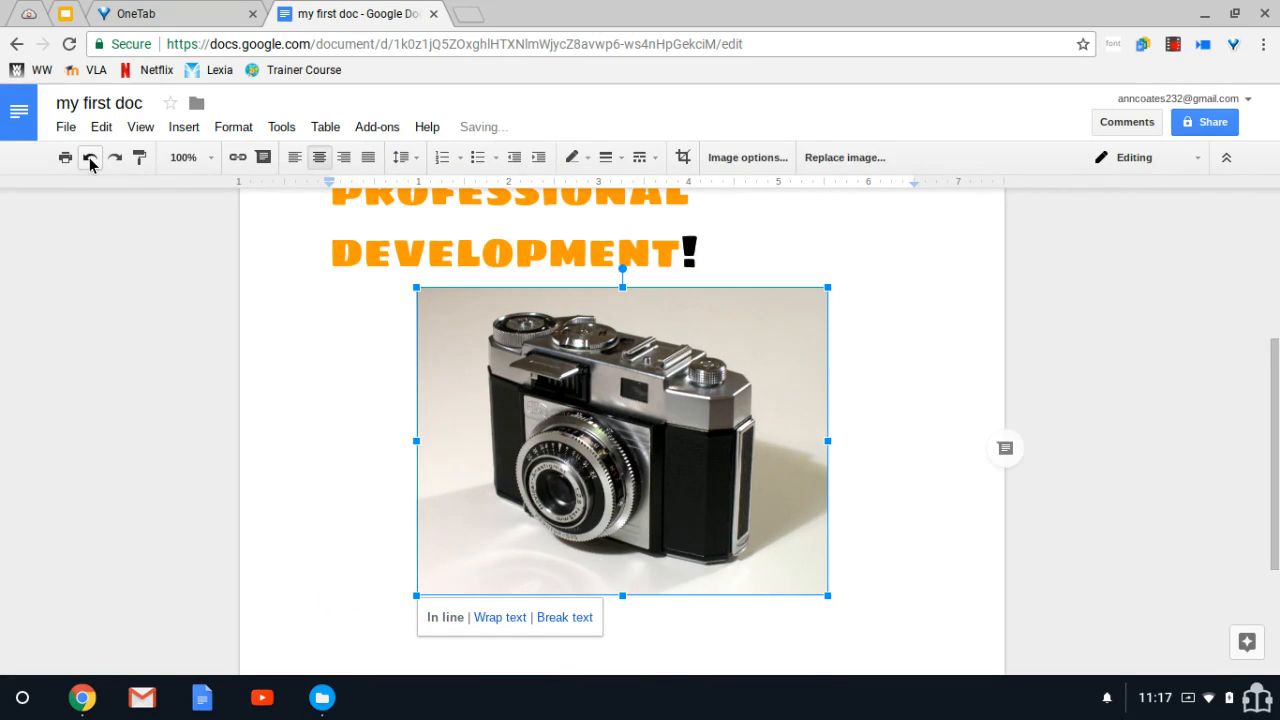
pyautogui.scroll(2, 316, 487)
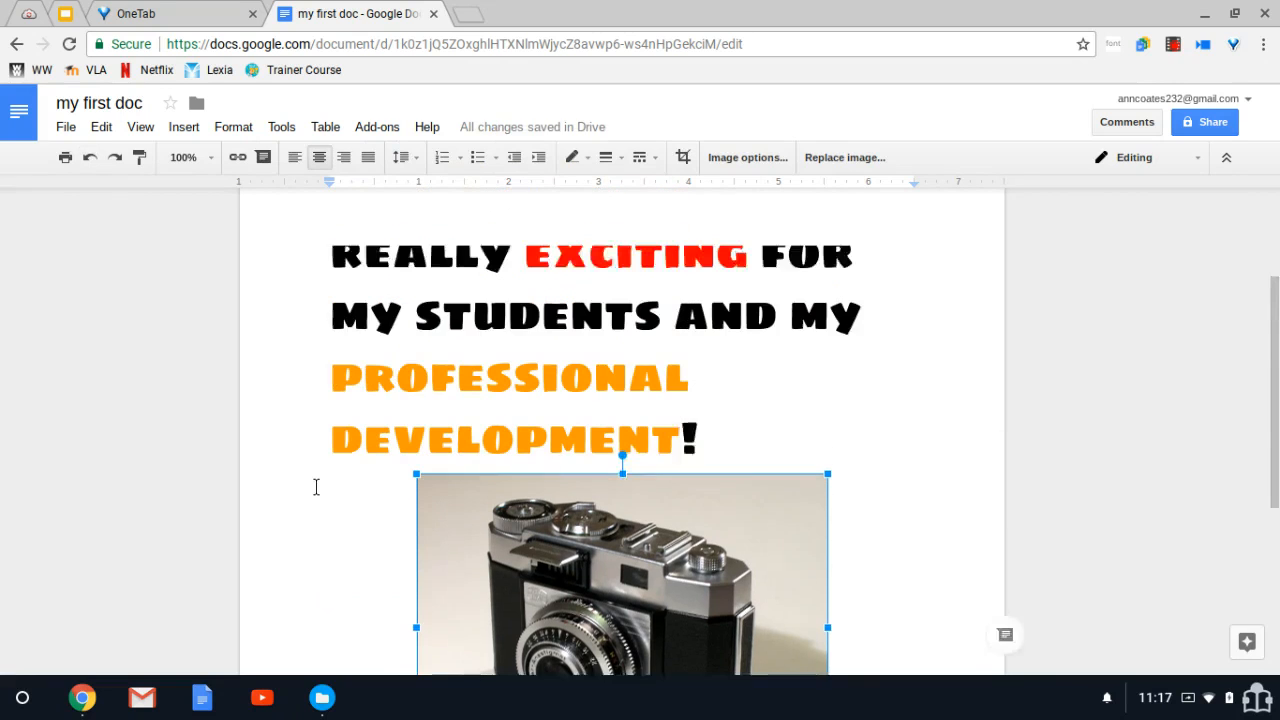
pyautogui.scroll(1, 316, 487)
pyautogui.scroll(-1, 316, 487)
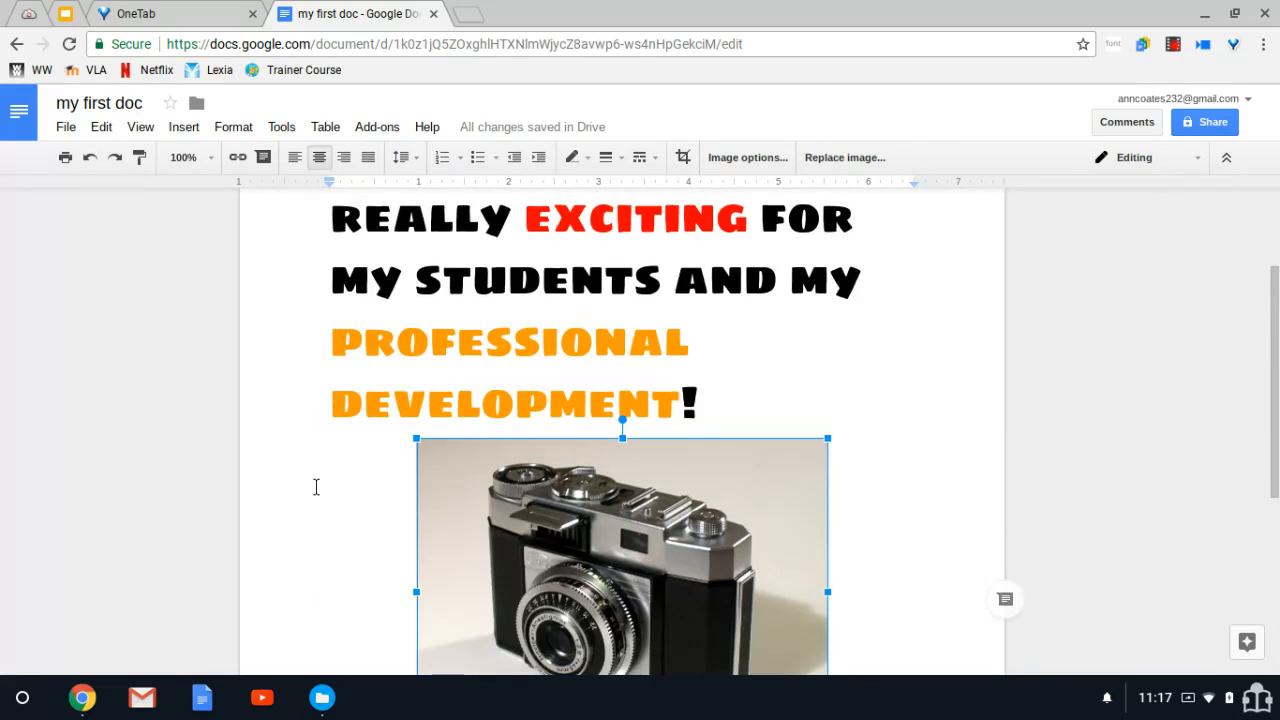
pyautogui.scroll(-1, 316, 487)
pyautogui.scroll(-1, 316, 487)
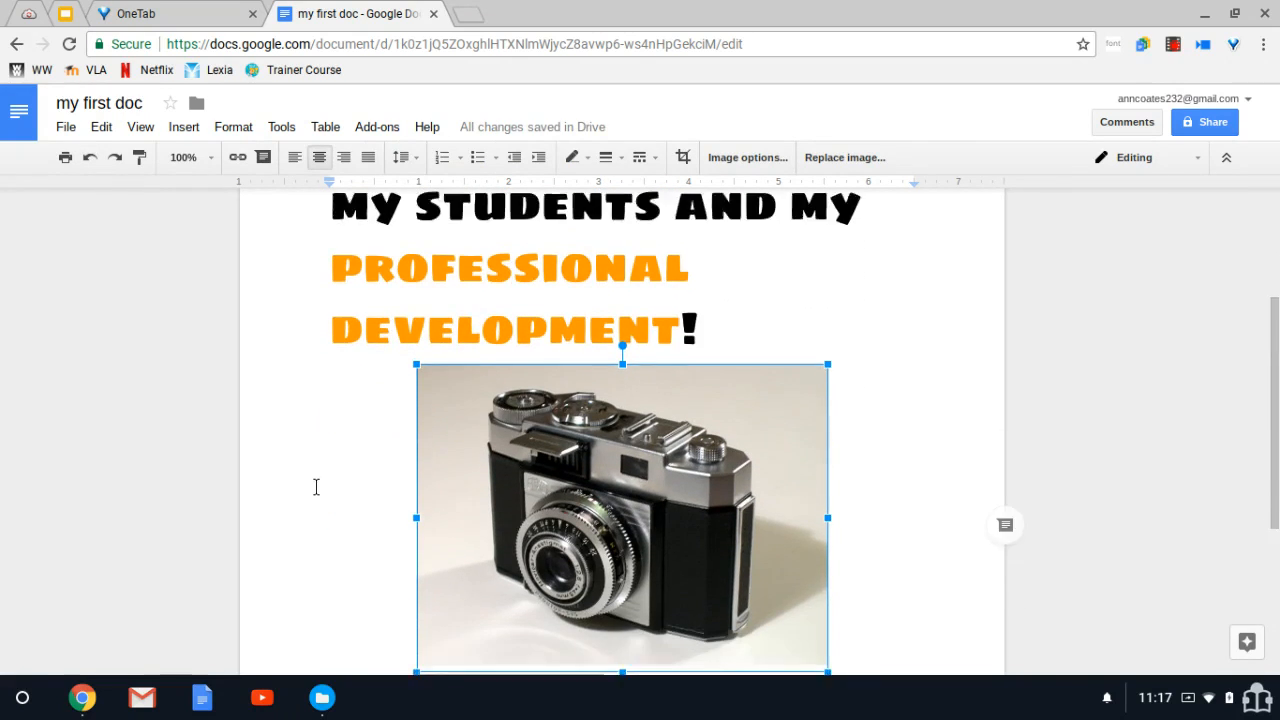
pyautogui.scroll(1, 316, 487)
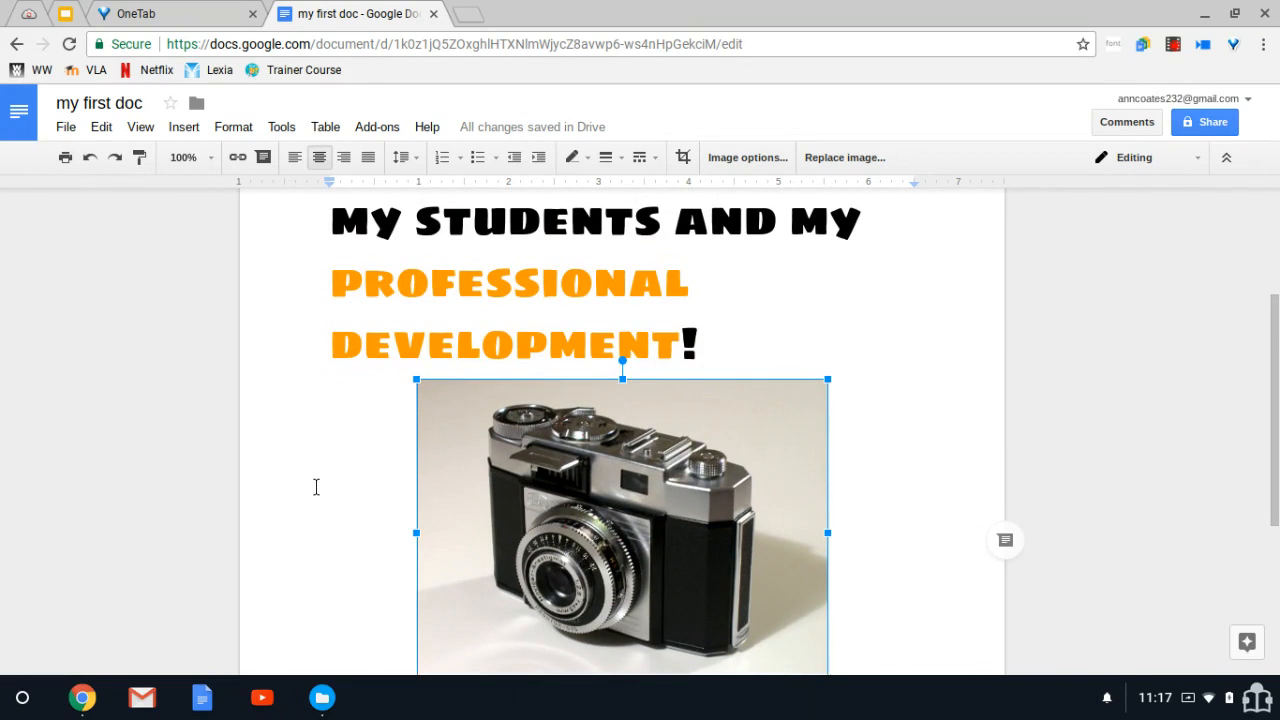
# Search Google for "8th grade science" in a new browser tab.
pyautogui.click(464, 17)
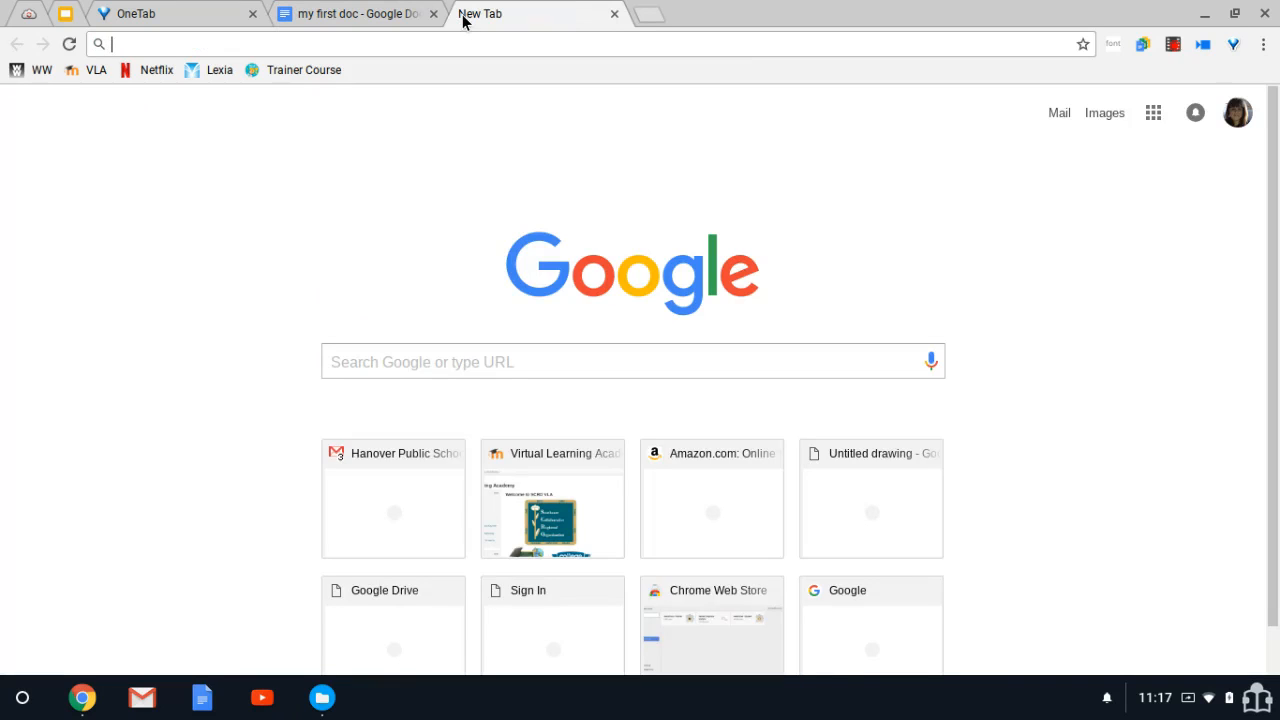
pyautogui.write('8th gr')
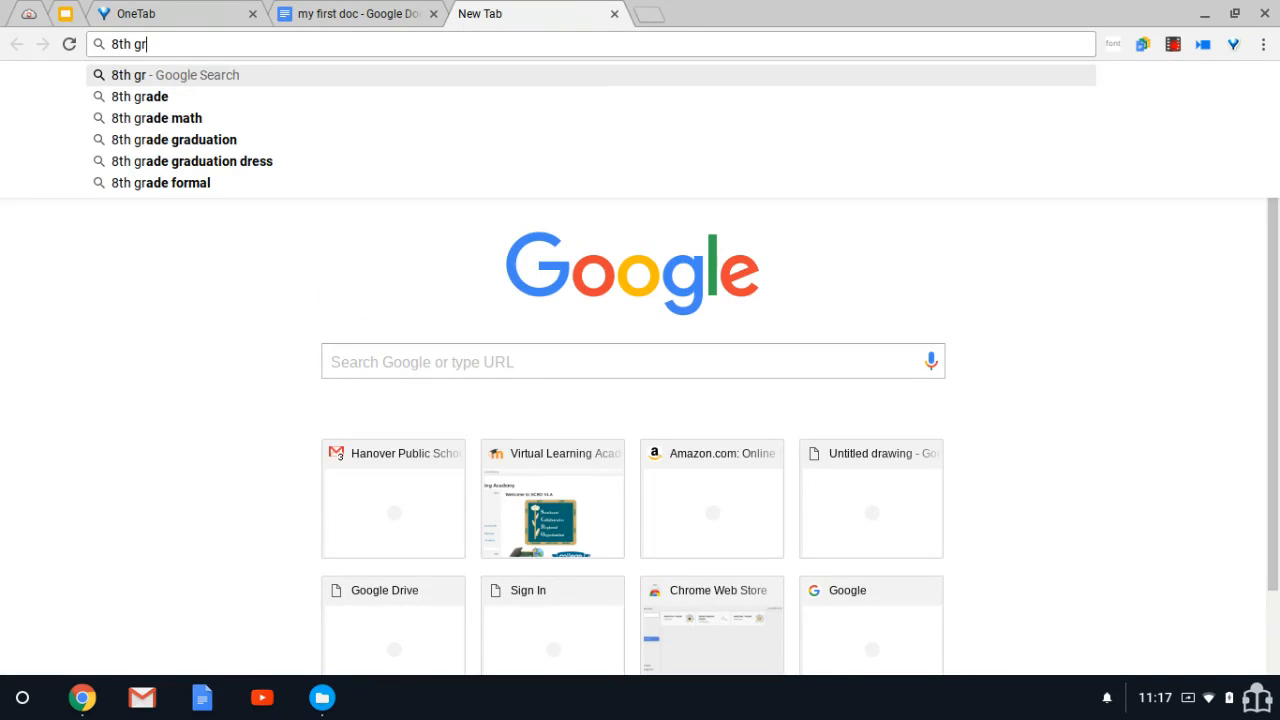
pyautogui.write('ade scienc')
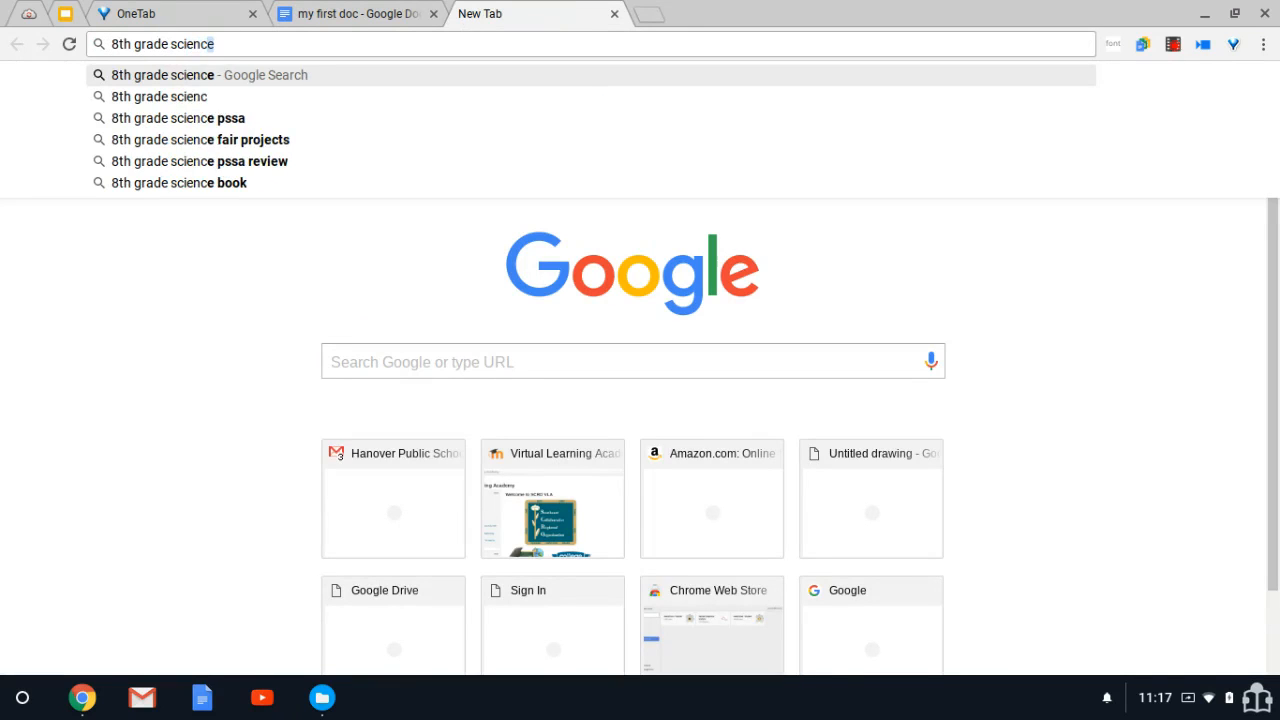
pyautogui.write('e')
pyautogui.press('Return')
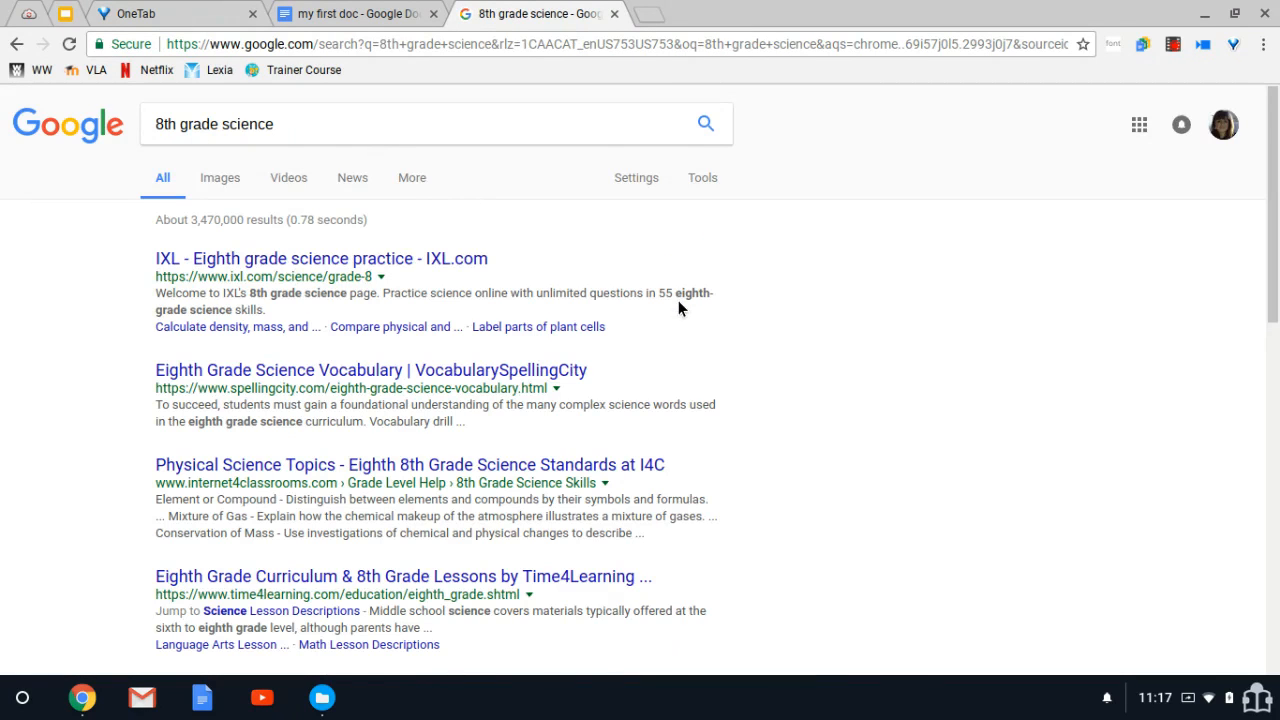
# Open the "Resources 8th grade" science lessons page from the search results.
pyautogui.scroll(-2, 678, 302)
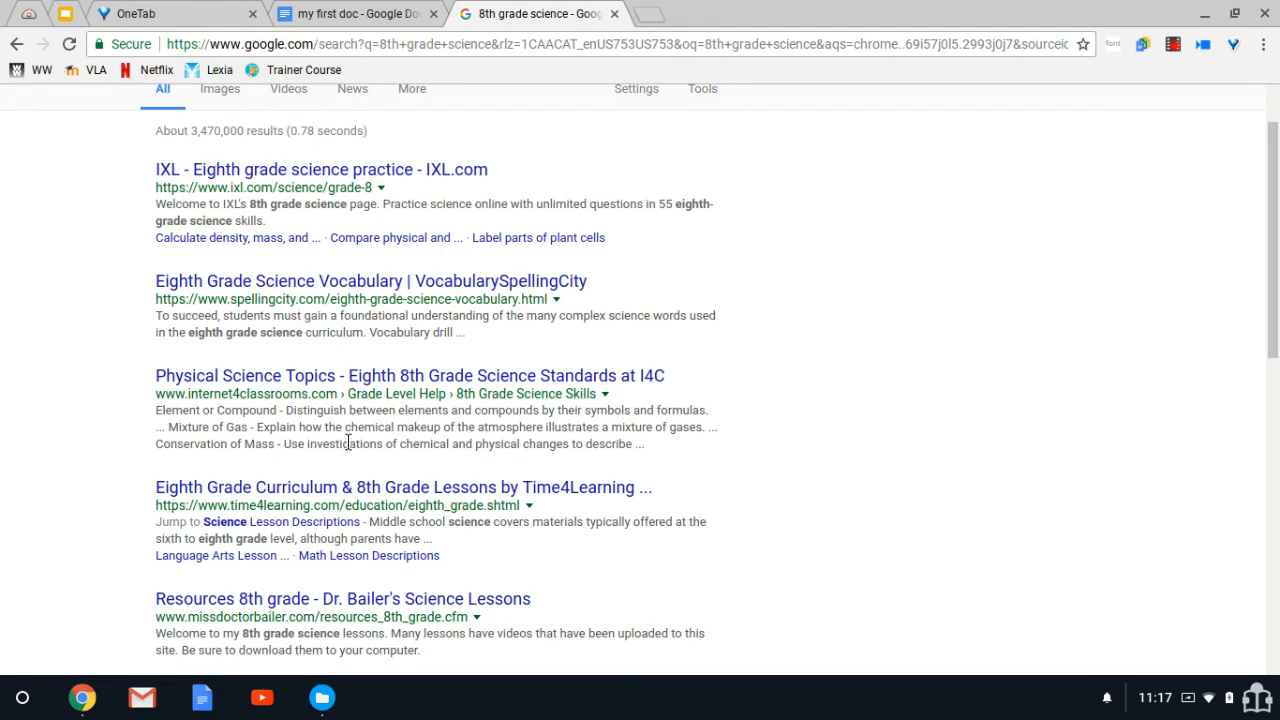
pyautogui.click(340, 488)
pyautogui.scroll(1, 374, 428)
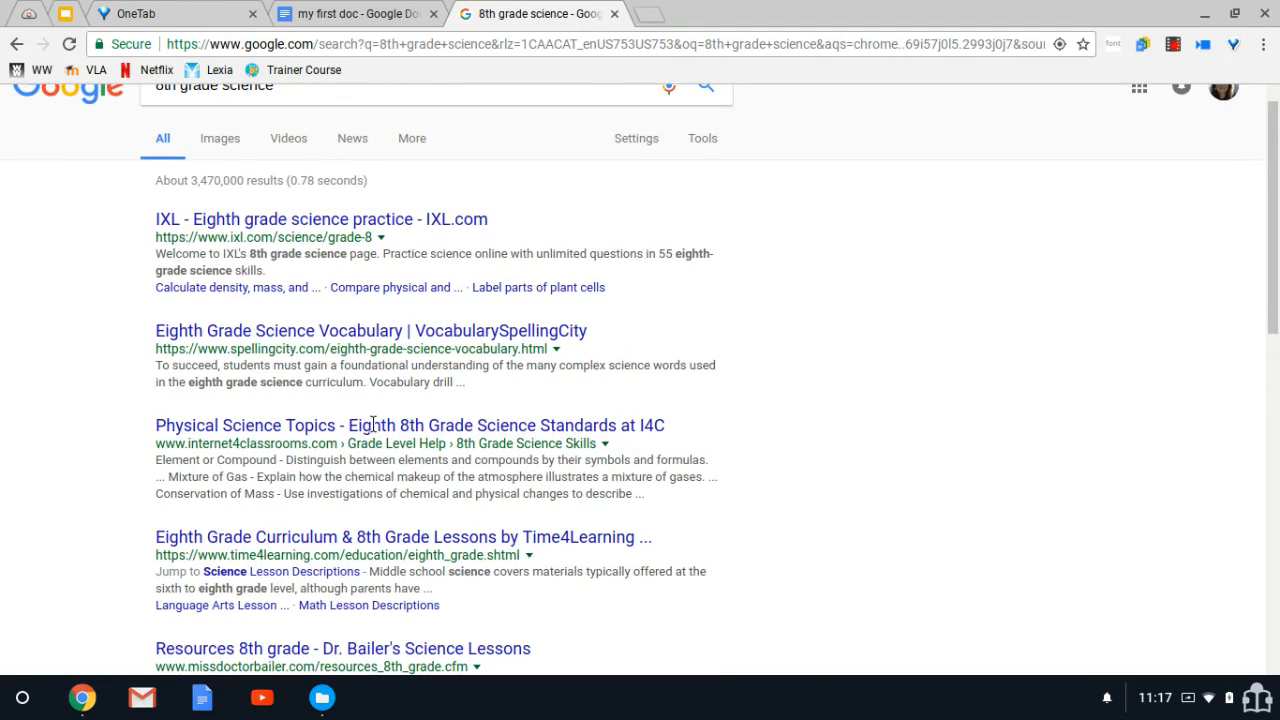
pyautogui.scroll(-3, 375, 430)
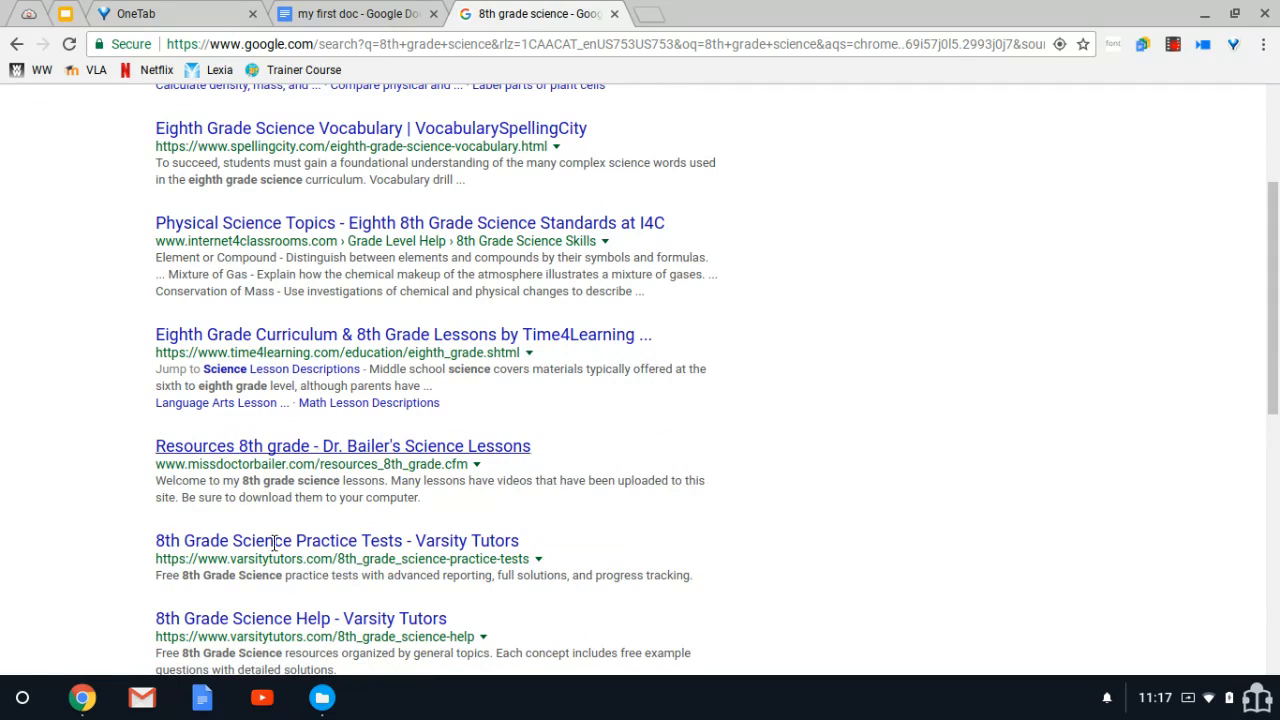
pyautogui.click(331, 450)
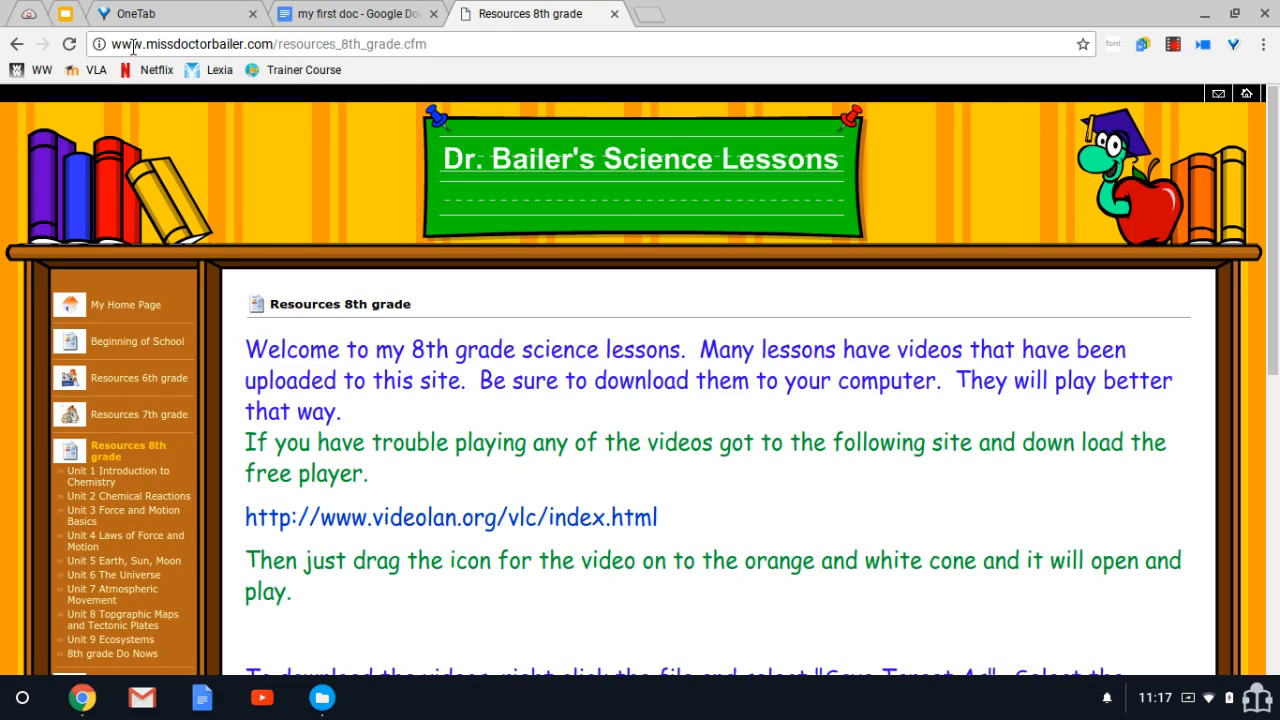
# Copy the web address of the "Resources 8th grade" page and return to the "my first doc" document, below the camera image.
pyautogui.click(305, 44)
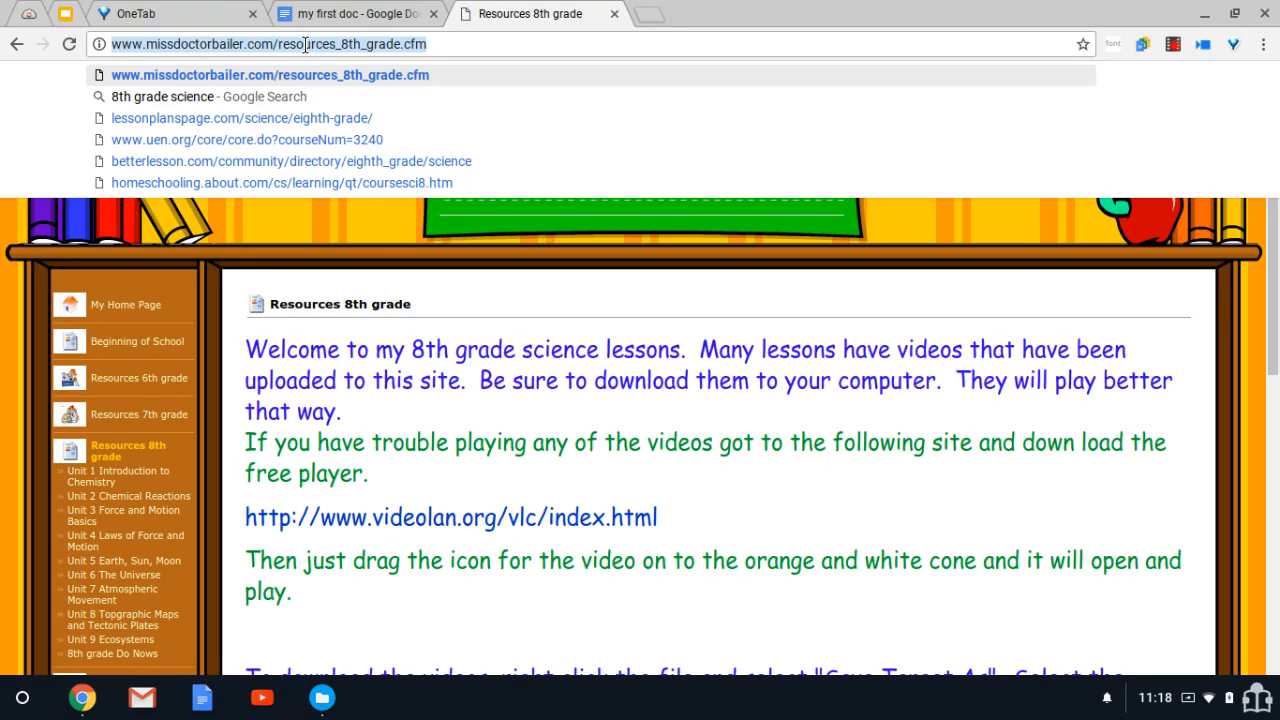
pyautogui.click(367, 22)
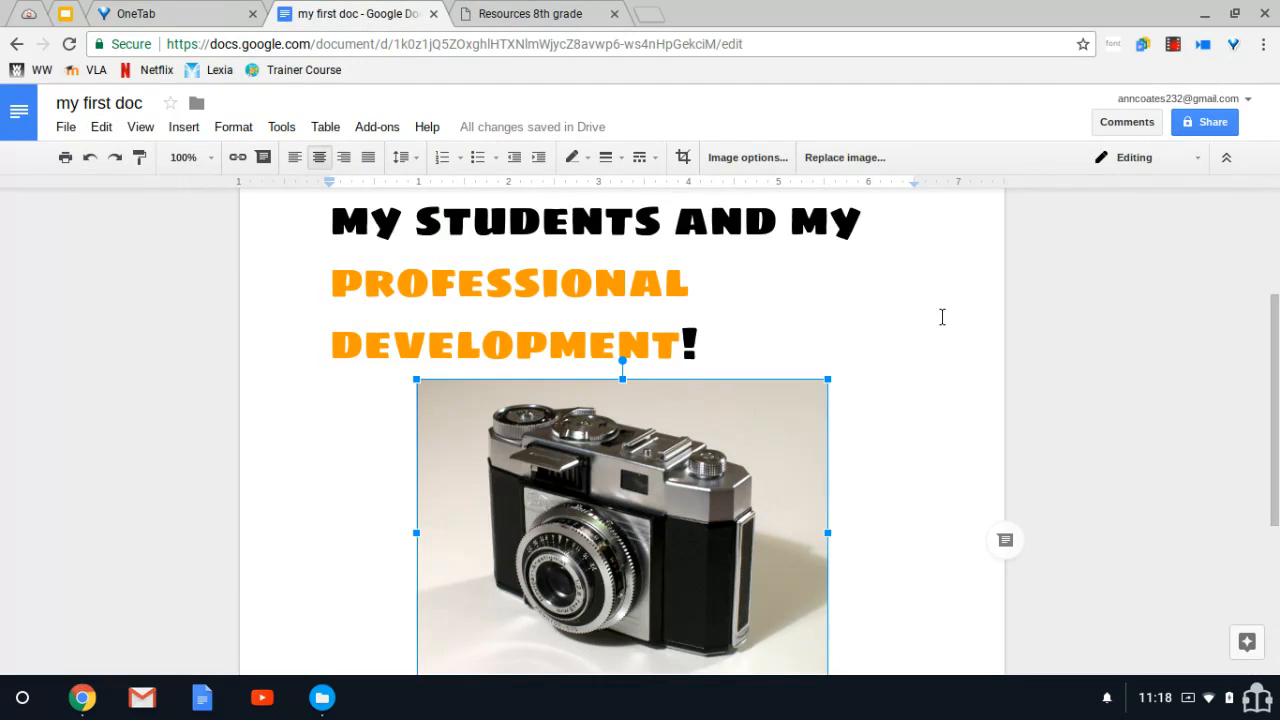
pyautogui.scroll(3, 942, 317)
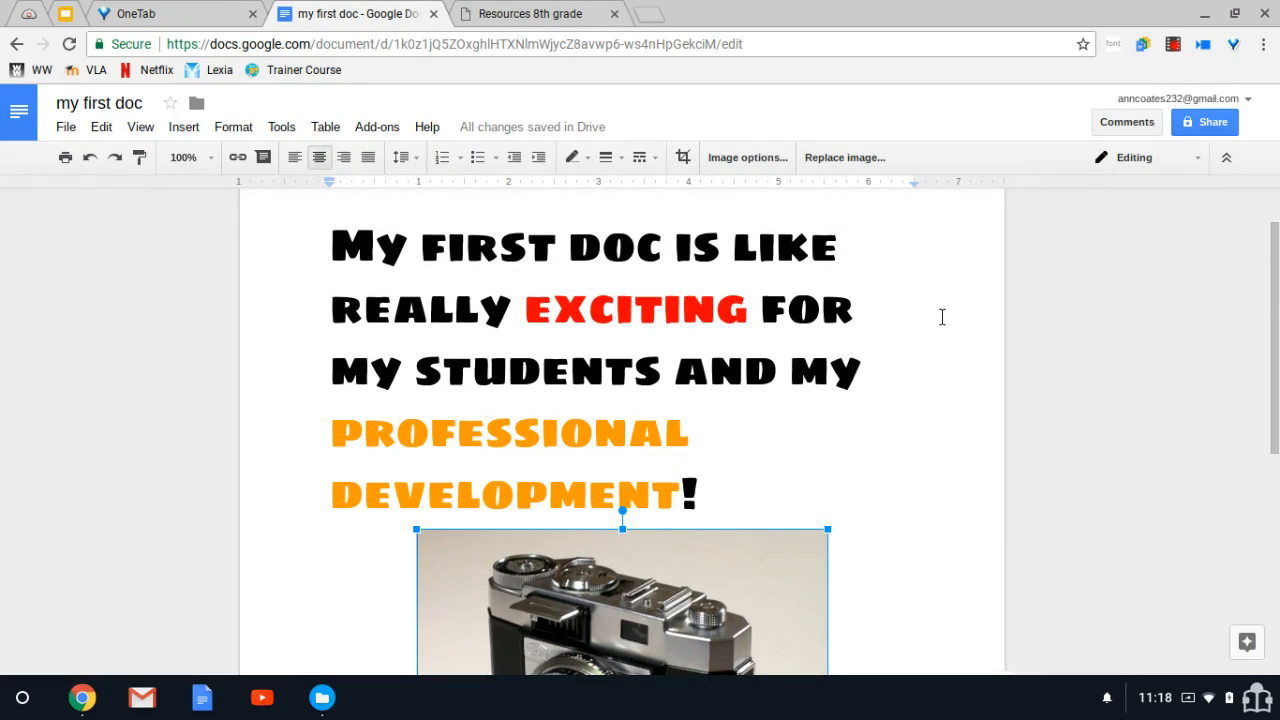
pyautogui.scroll(-5, 942, 317)
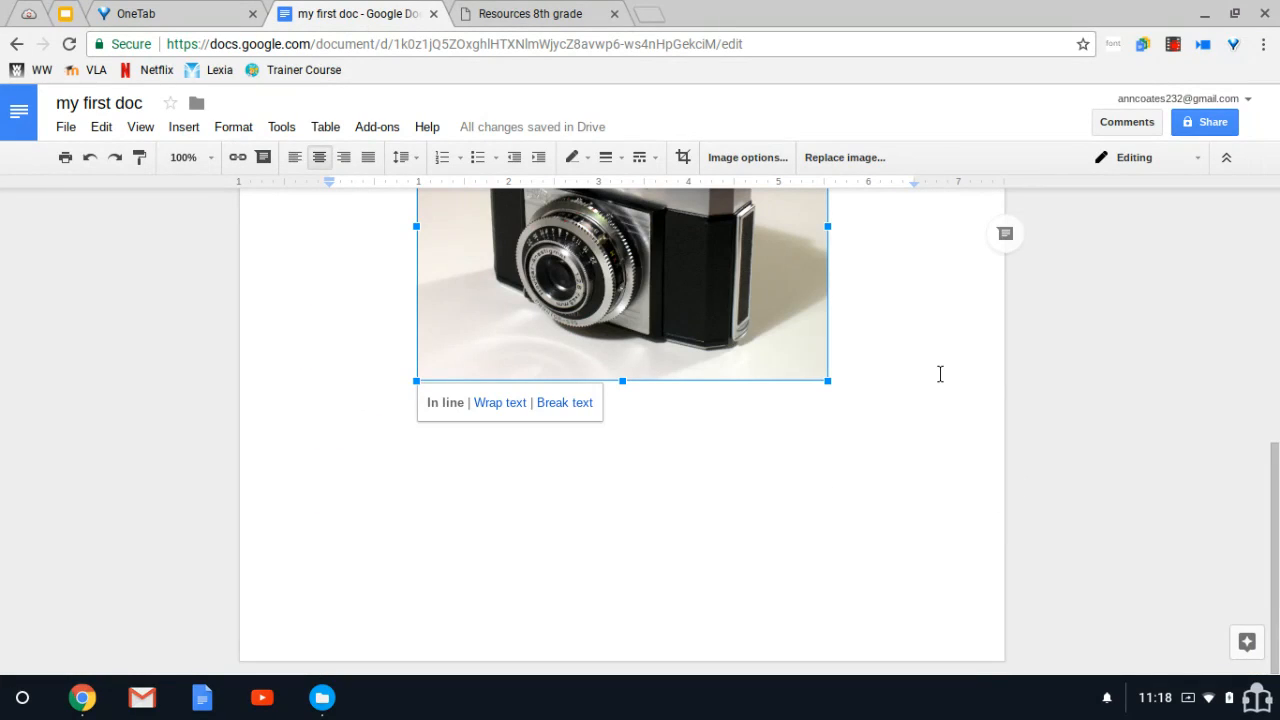
# Add a left-aligned line reading "Science Resources" directly below the camera image.
pyautogui.scroll(3, 940, 374)
pyautogui.click(940, 374)
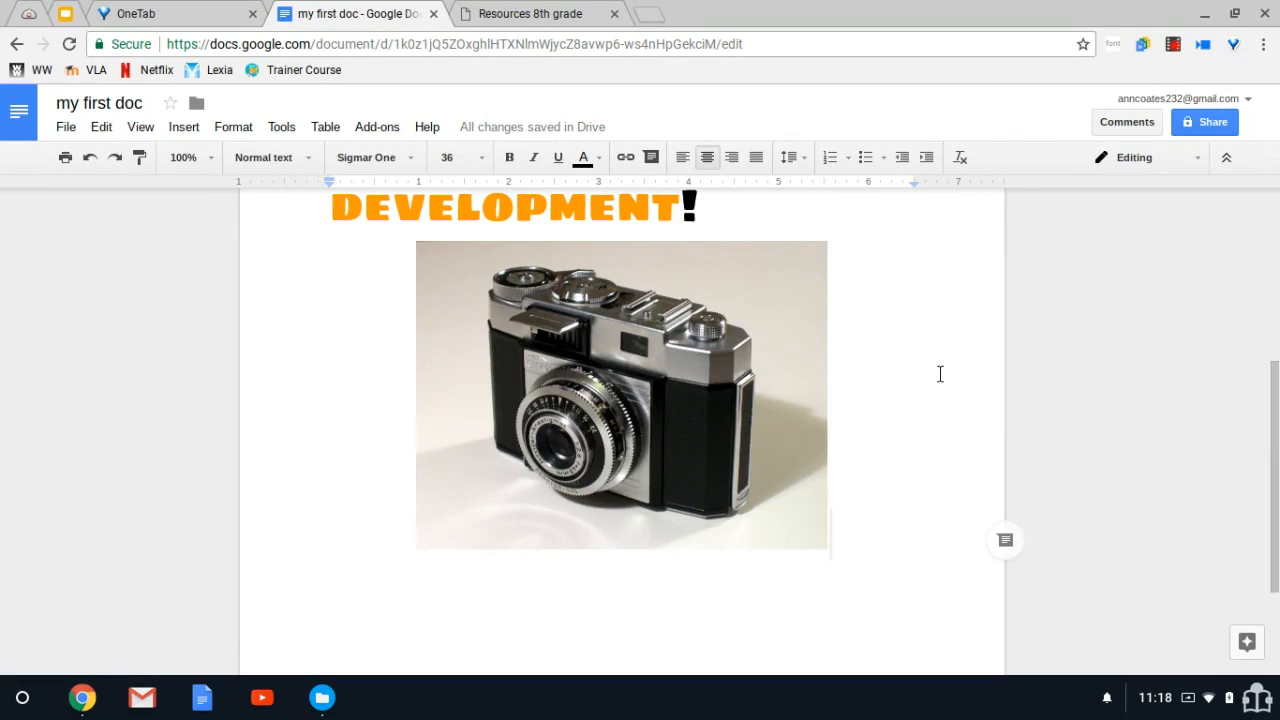
pyautogui.press('Return')
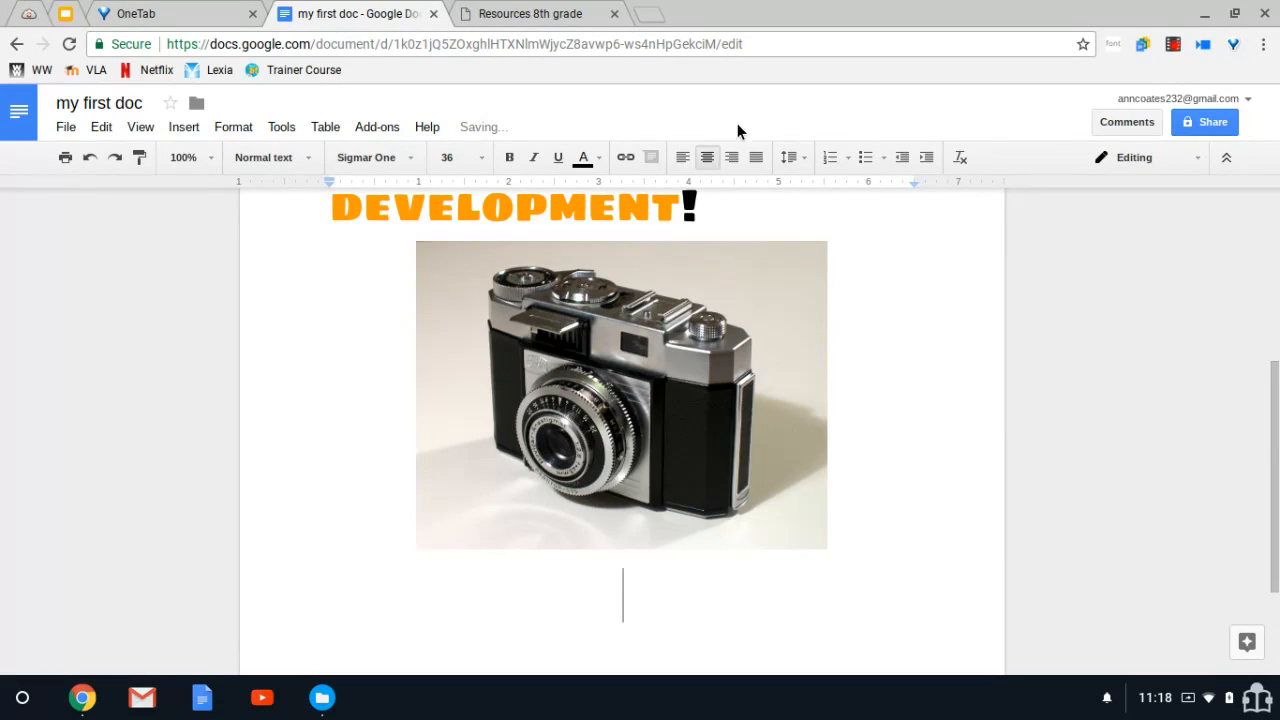
pyautogui.click(682, 158)
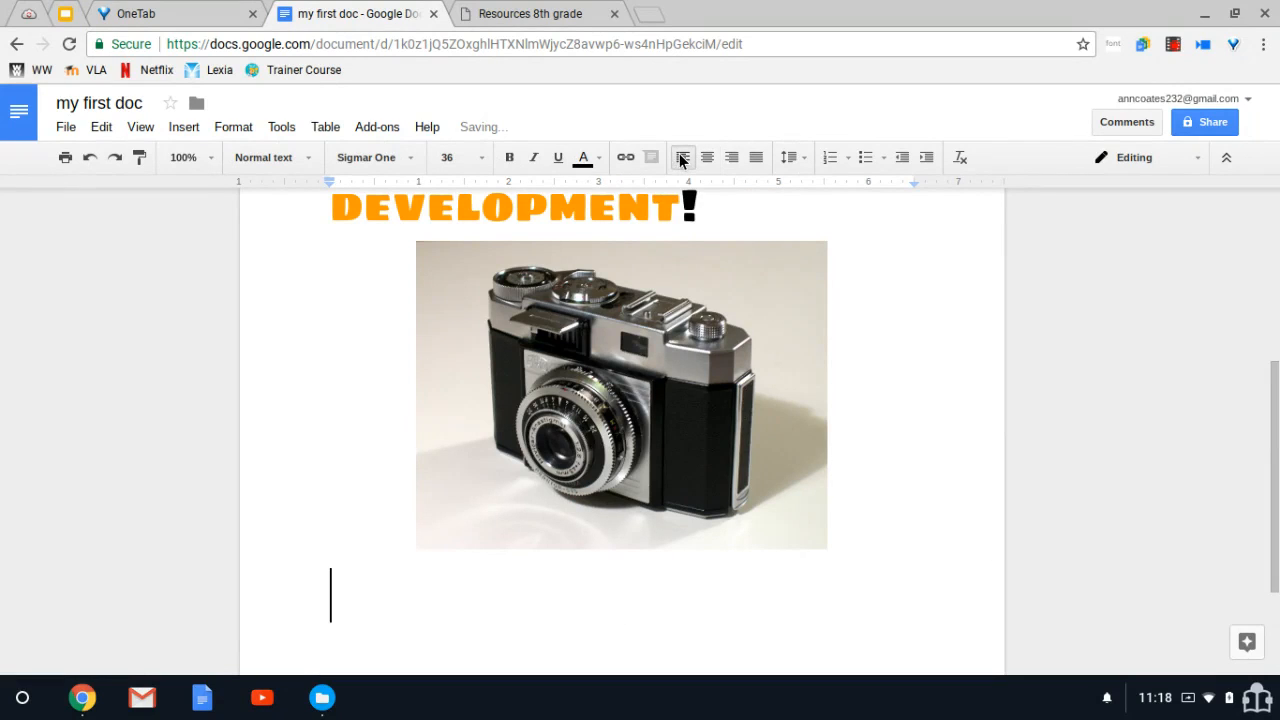
pyautogui.scroll(-2, 958, 447)
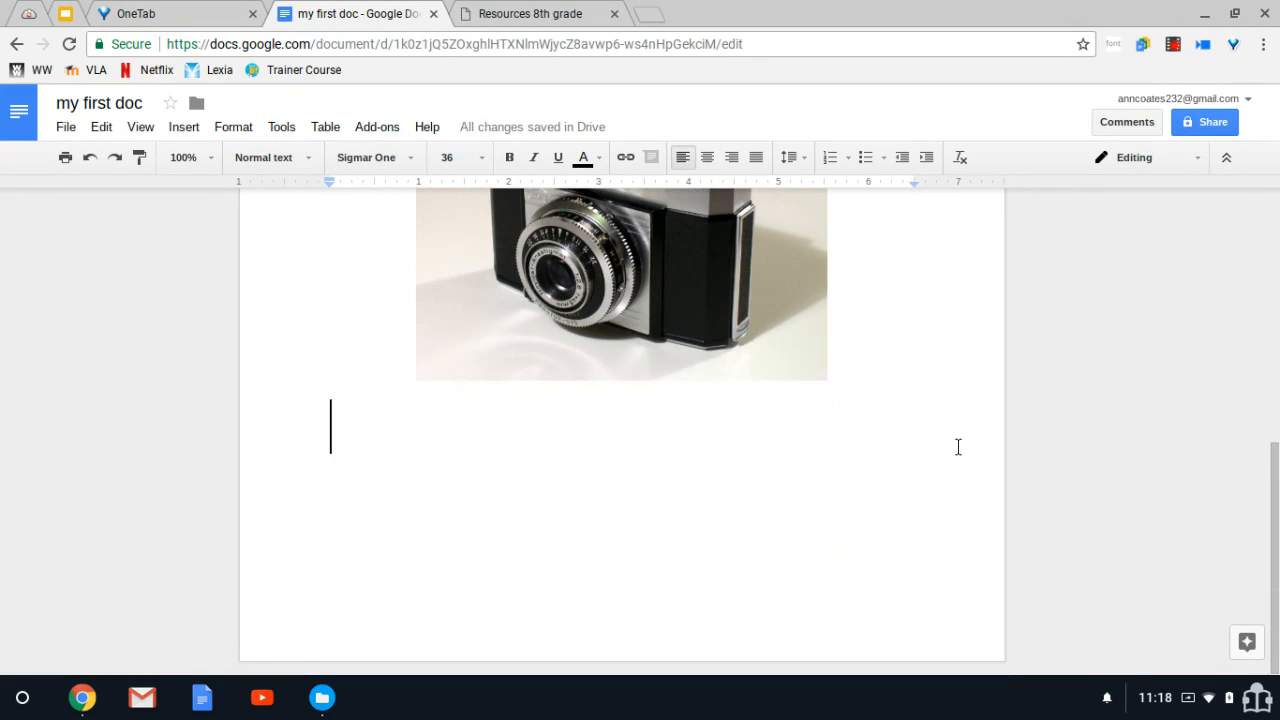
pyautogui.write('Scien')
pyautogui.write('Re')
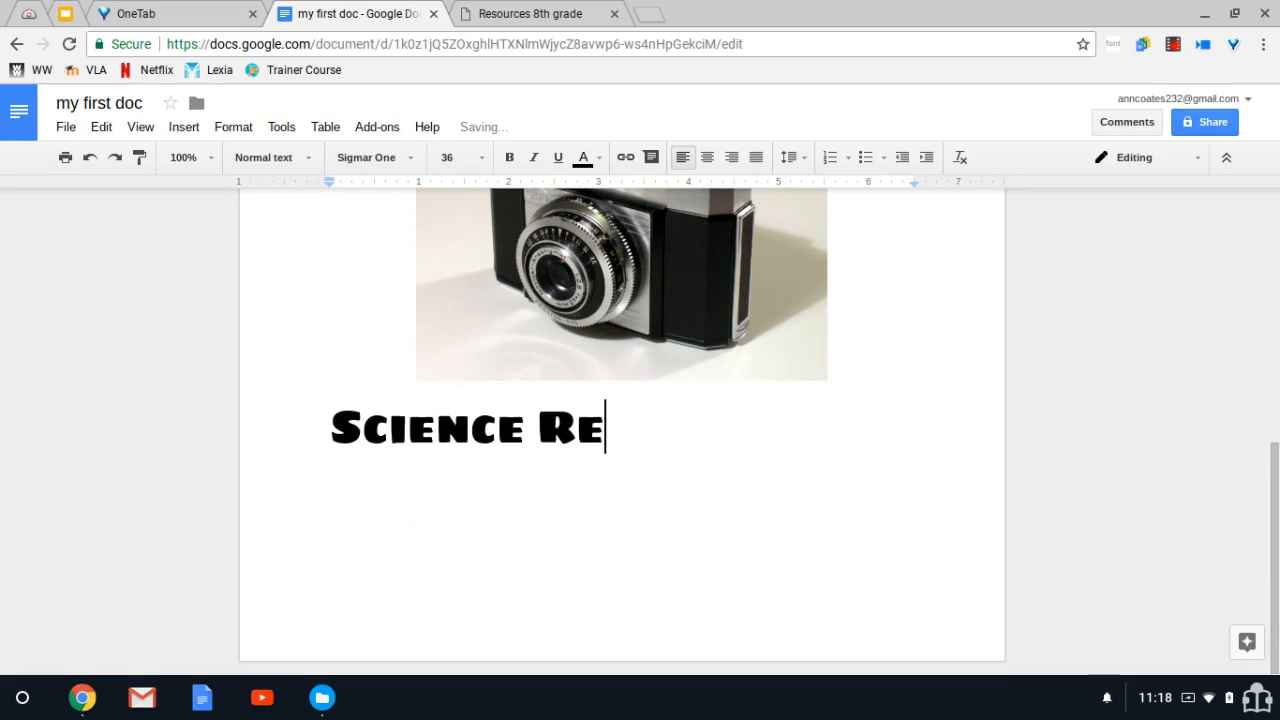
pyautogui.write('sources')
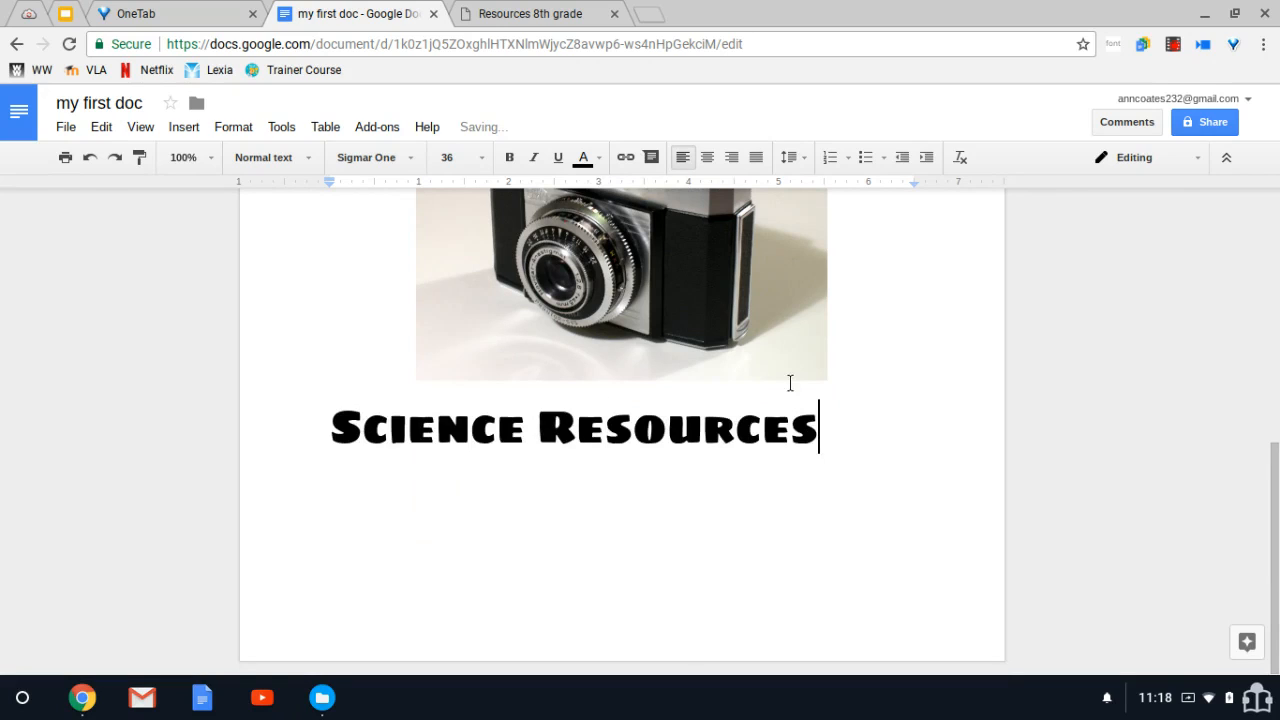
# Link the "Science Resources" text to the copied address of the 8th grade resources page, missdoctorbailer.com/resources_8th_grade.cfm.
pyautogui.moveTo(331, 425); pyautogui.dragTo(817, 418)
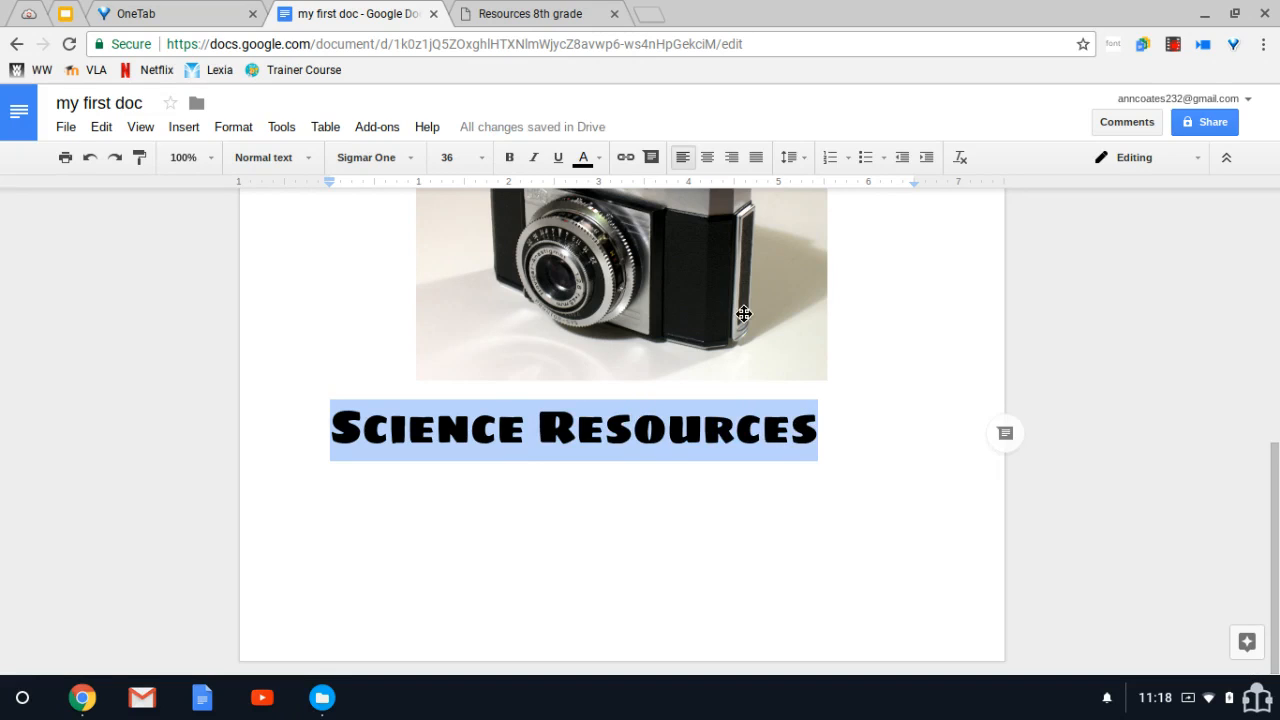
pyautogui.click(625, 160)
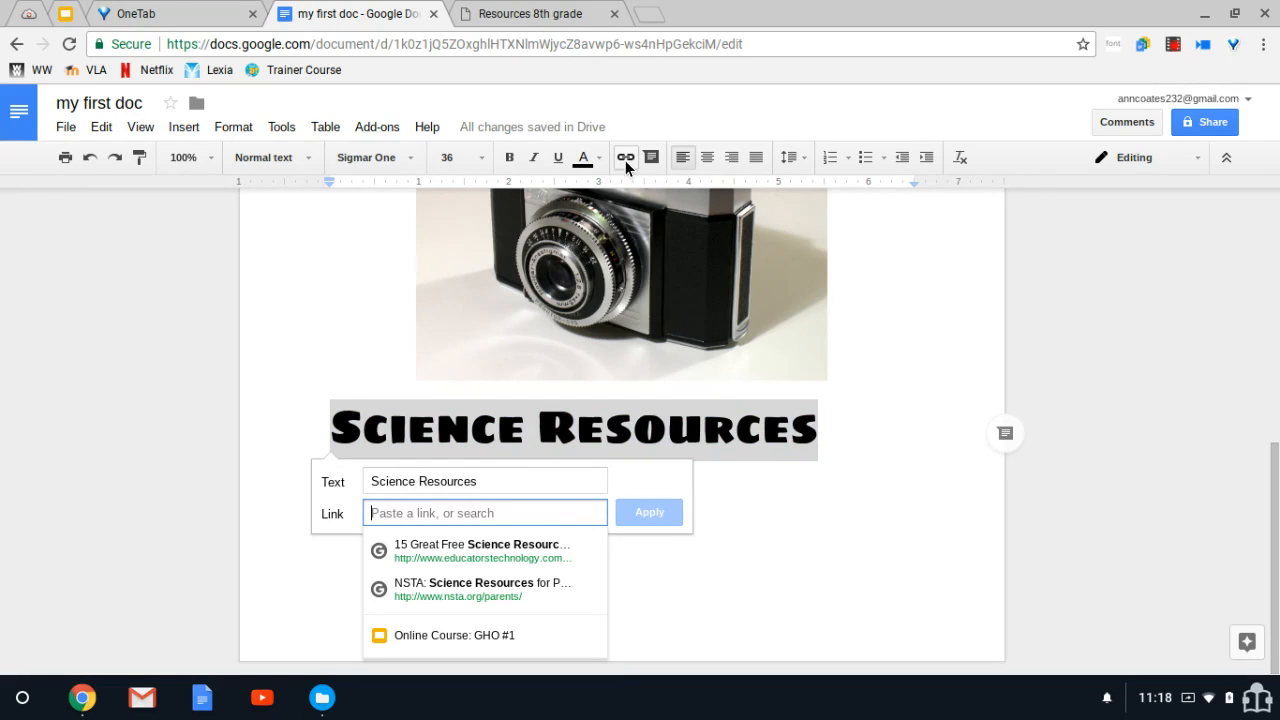
pyautogui.hotkey('ctrl', 'v')
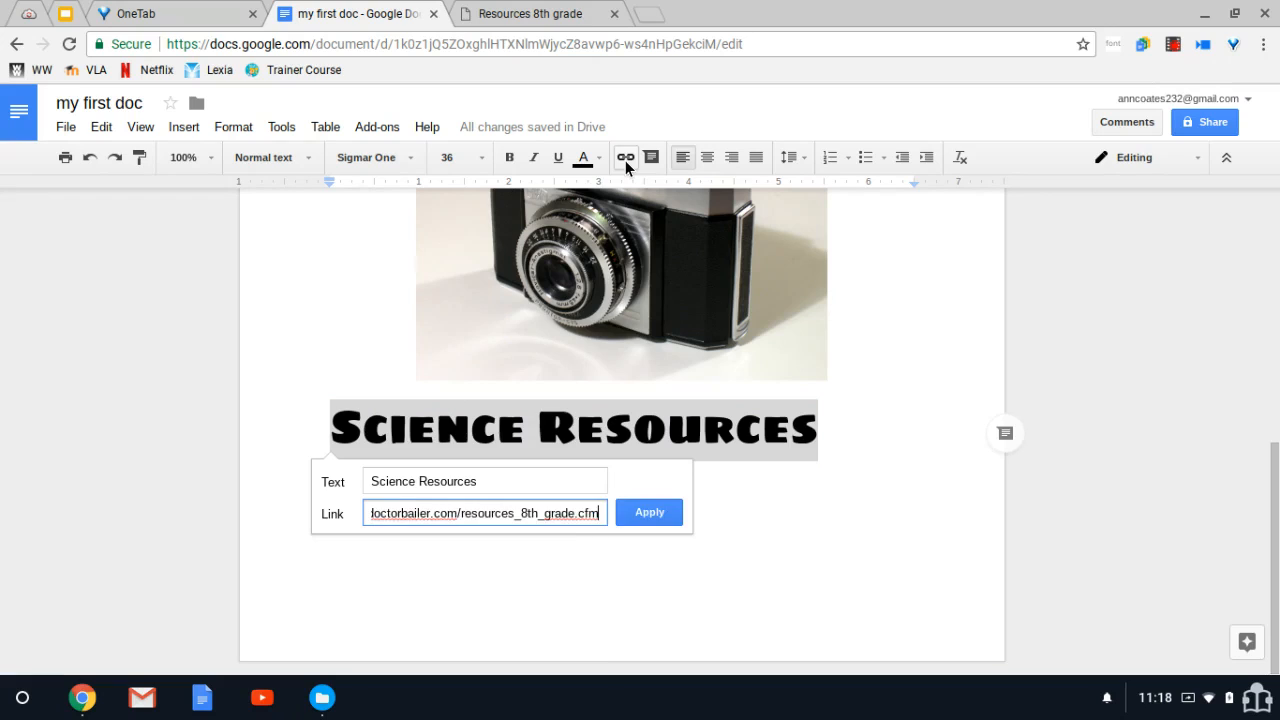
pyautogui.click(633, 514)
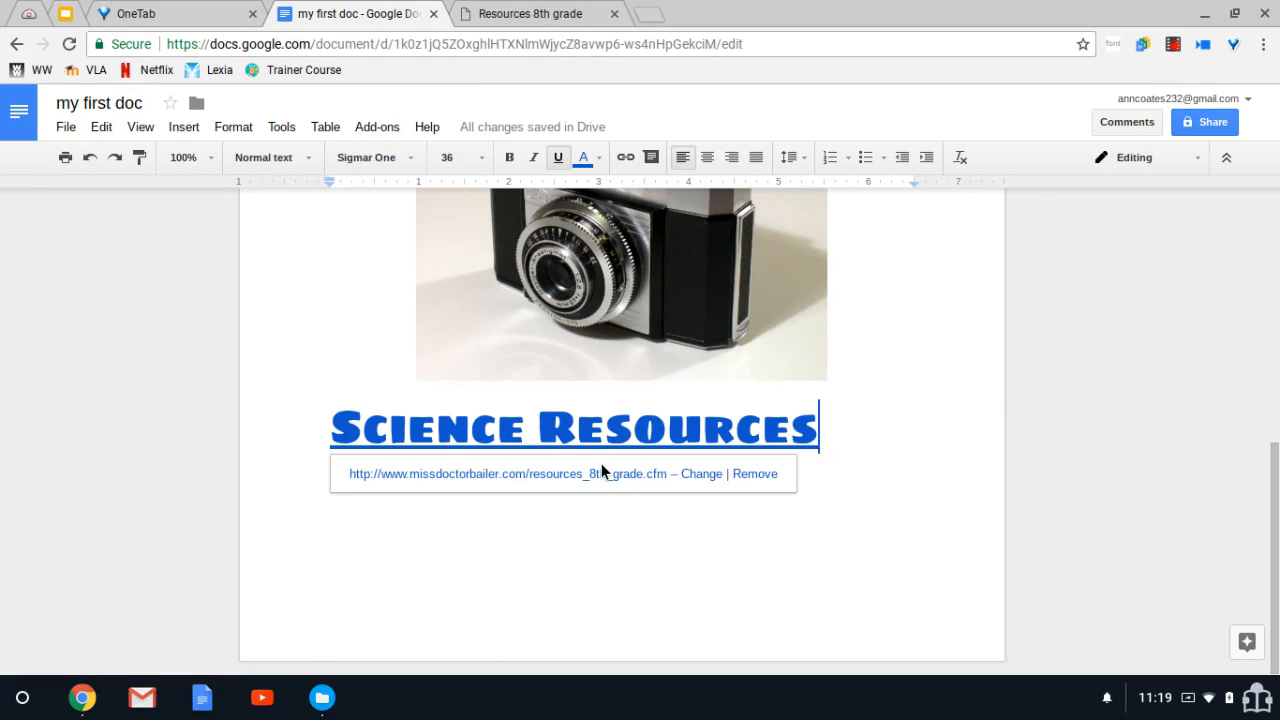
# Change the text color of the "Science Resources" link to magenta.
pyautogui.moveTo(330, 428); pyautogui.dragTo(829, 429)
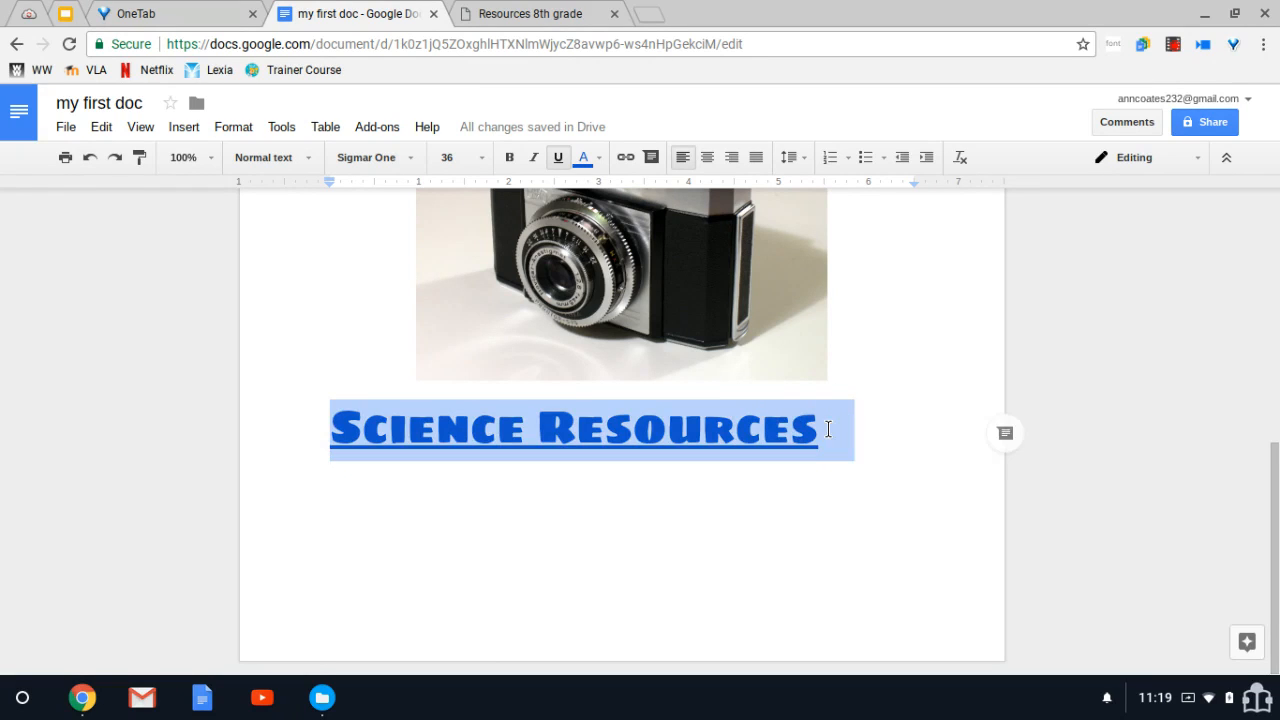
pyautogui.click(594, 155)
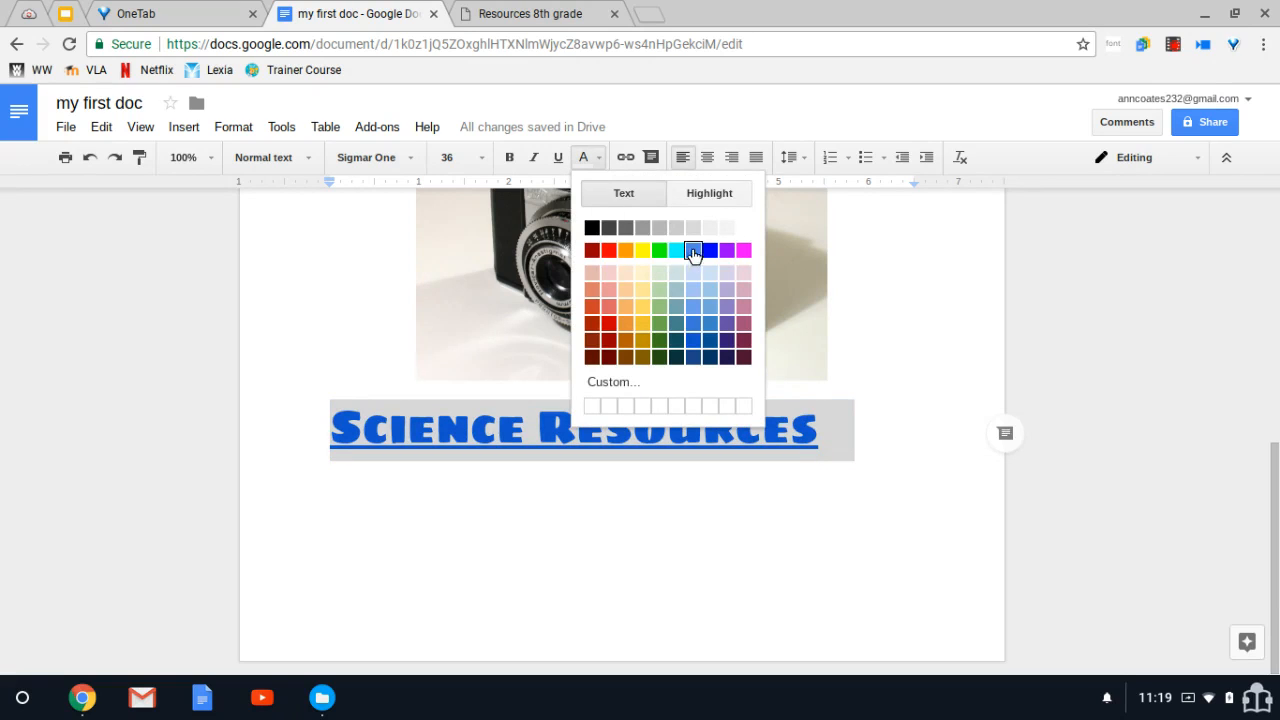
pyautogui.click(743, 250)
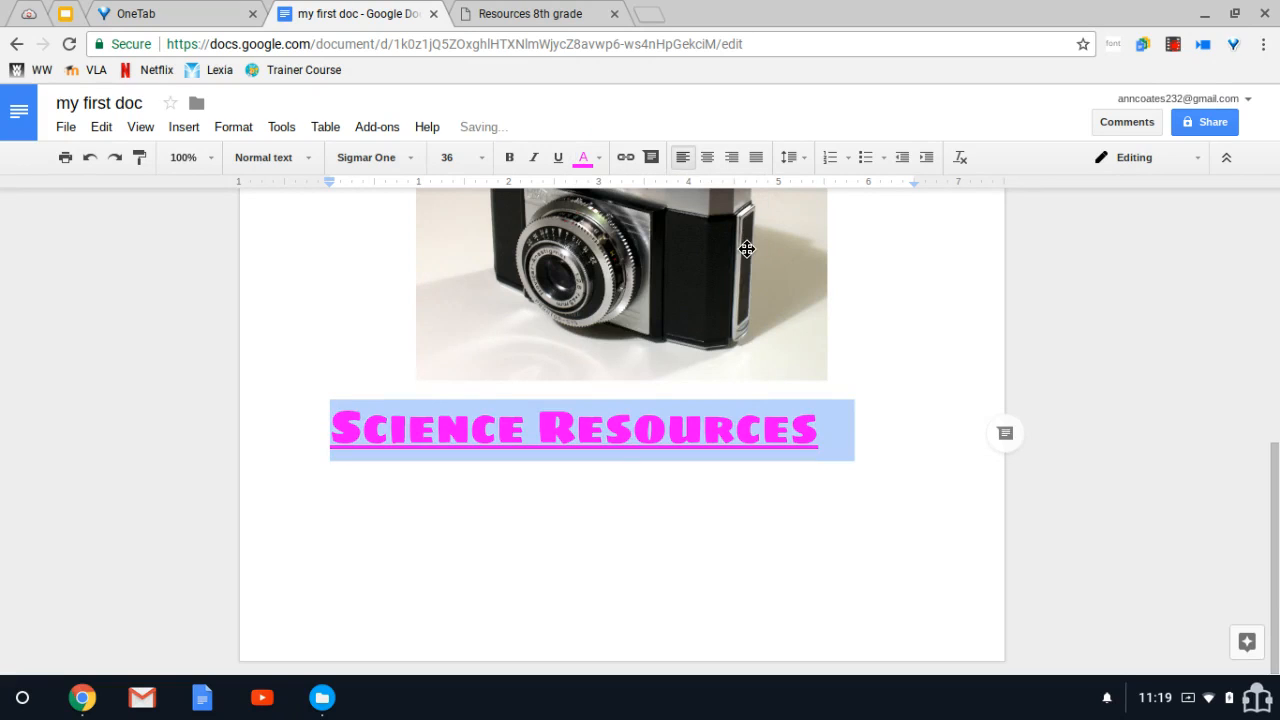
pyautogui.click(808, 623)
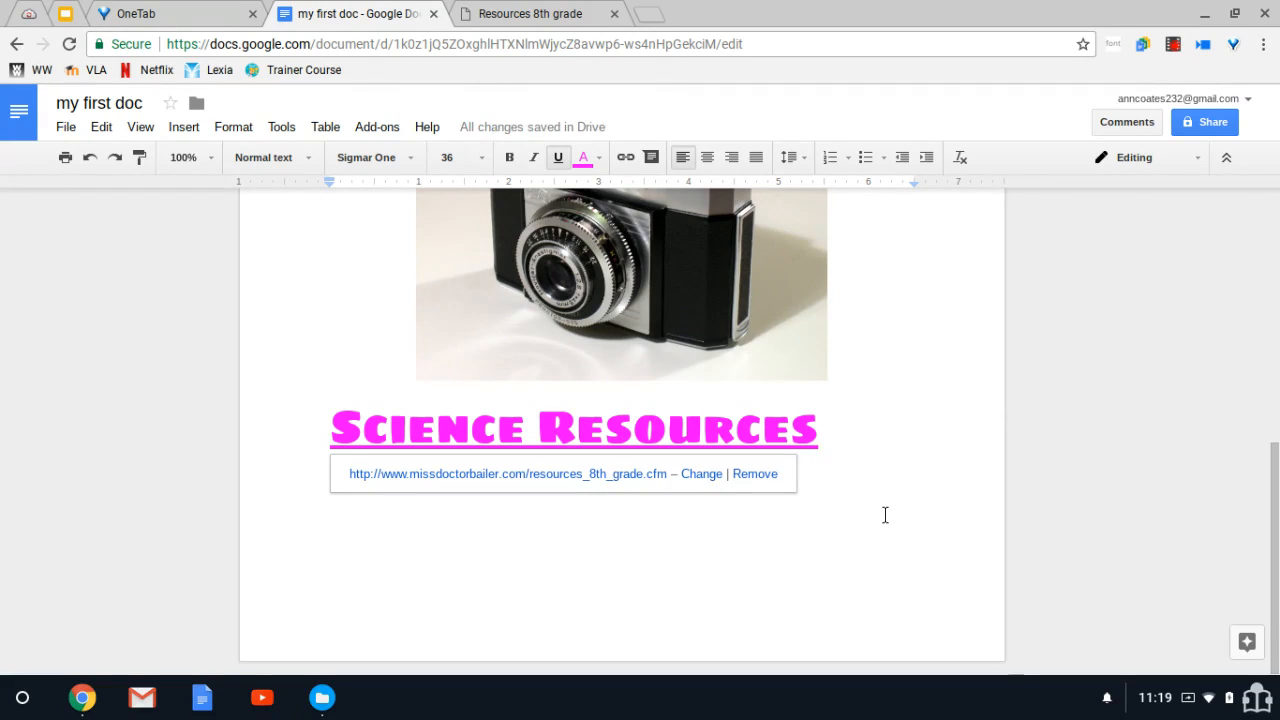
# Set the document's page color to light purple in the page setup.
pyautogui.scroll(5, 883, 517)
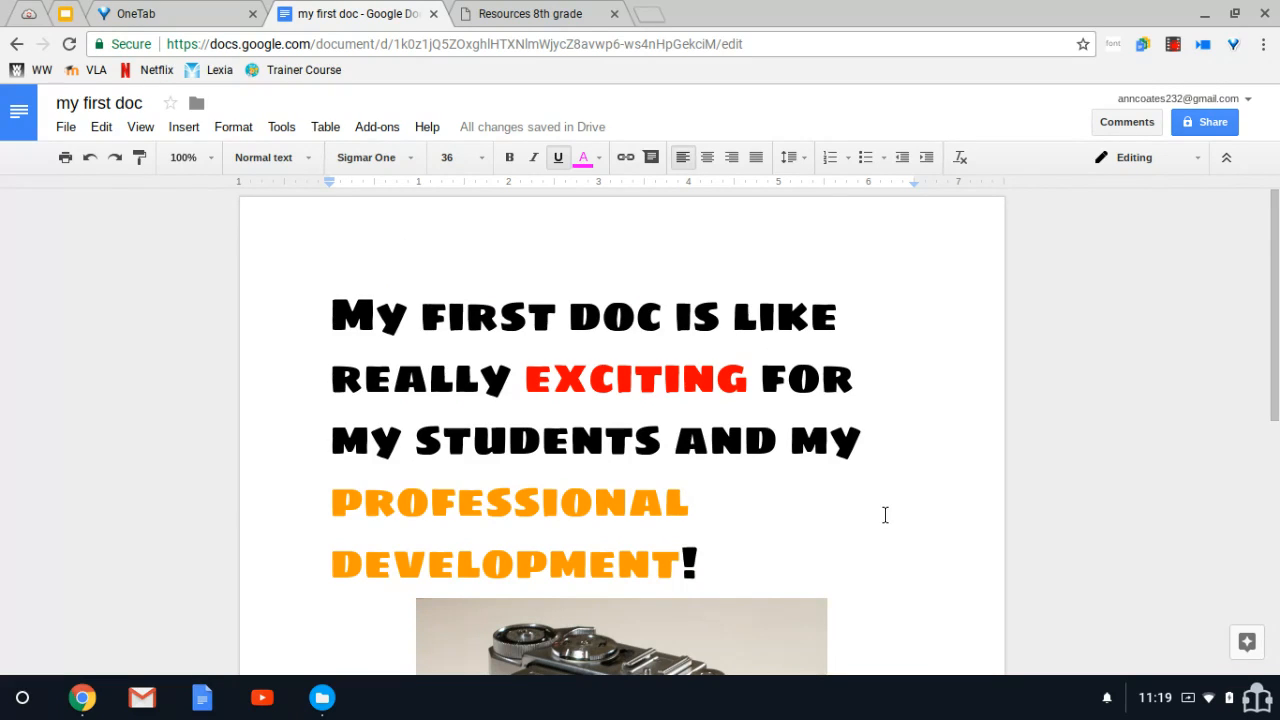
pyautogui.click(66, 127)
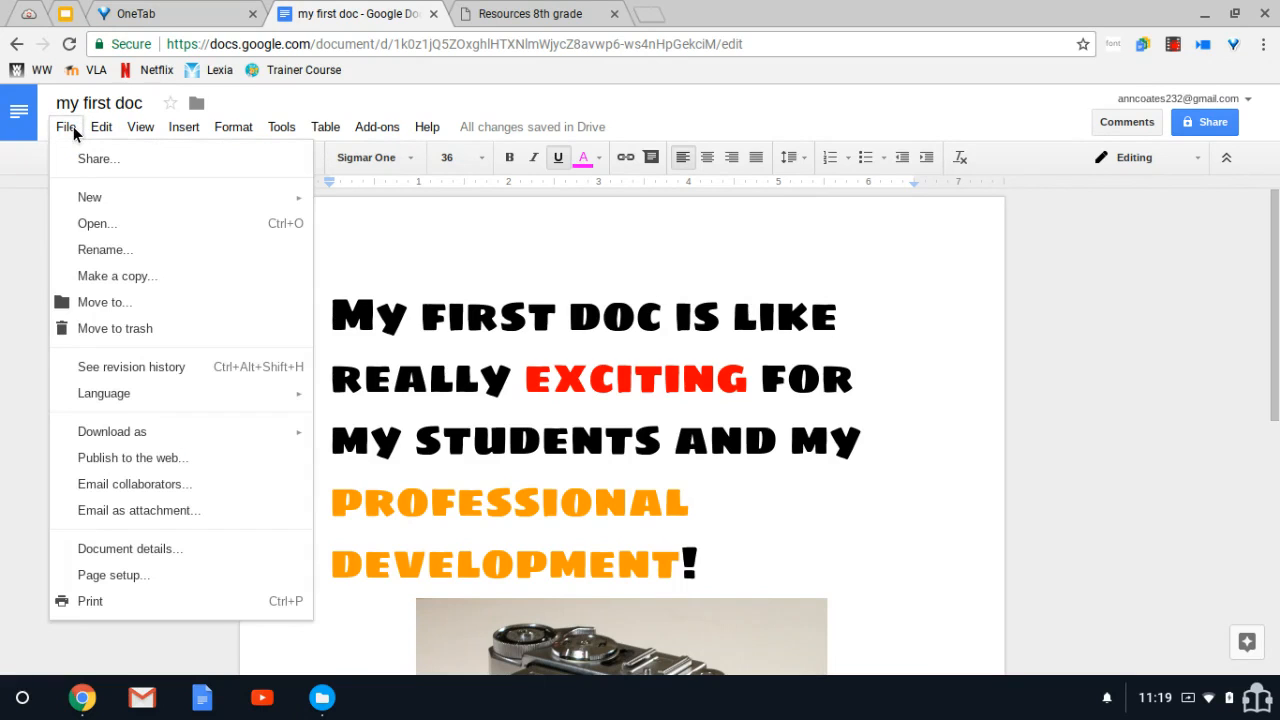
pyautogui.click(134, 578)
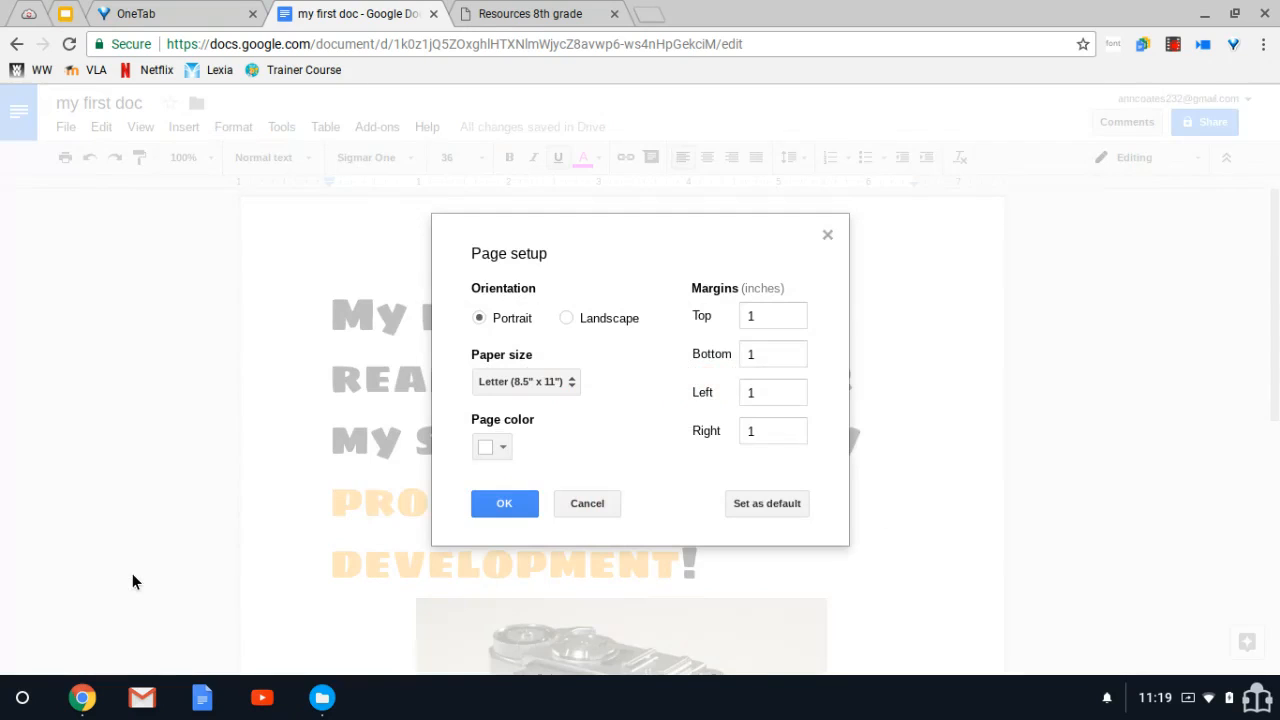
pyautogui.click(504, 447)
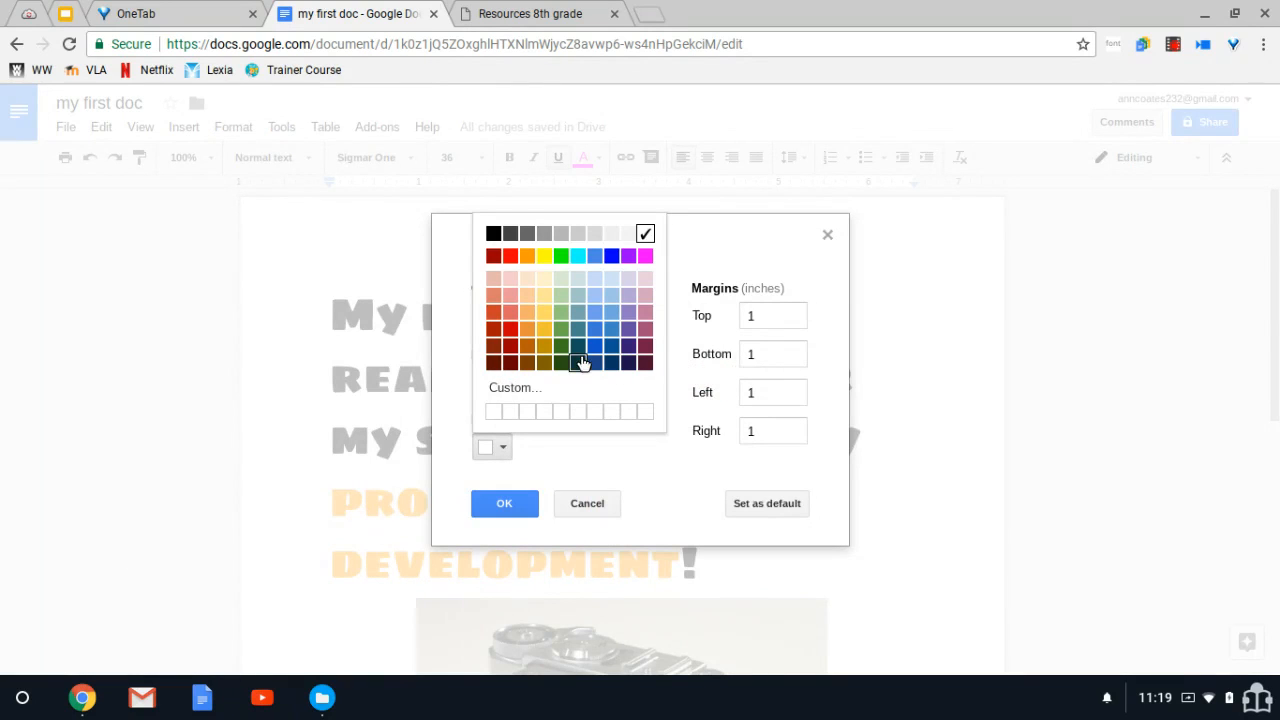
pyautogui.click(629, 295)
pyautogui.click(508, 503)
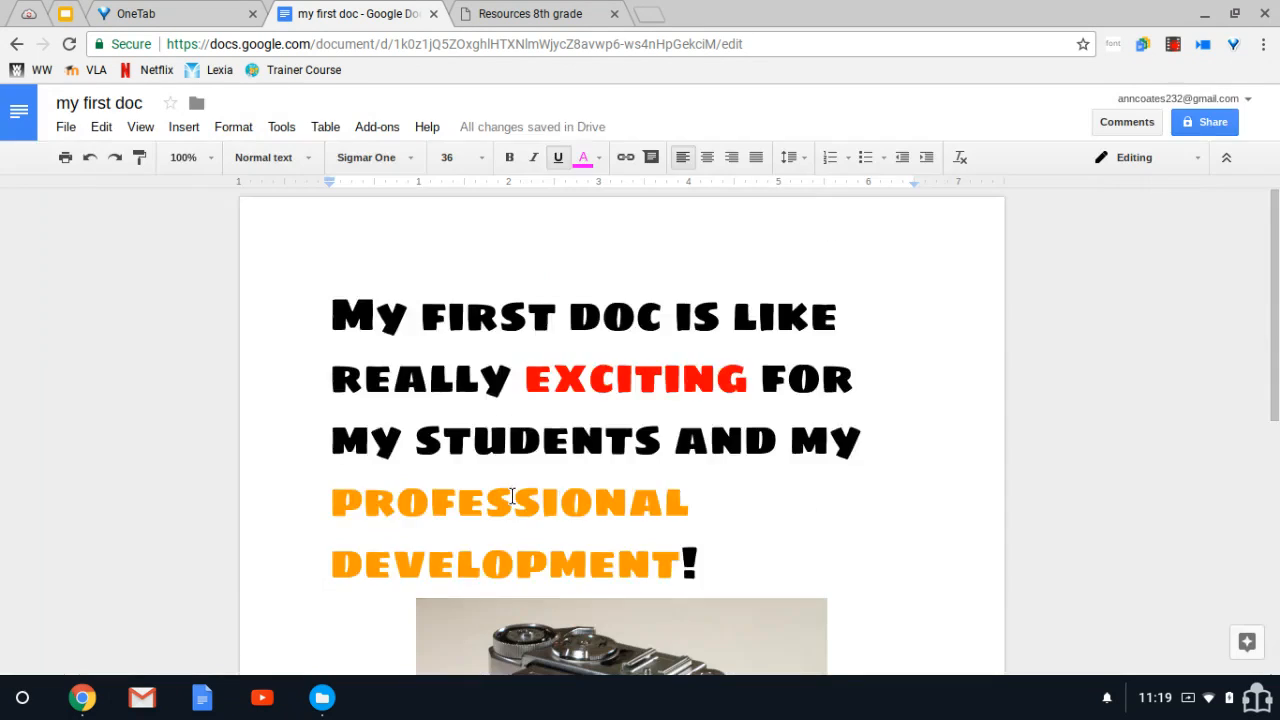
# Look over the whole document, from the opening sentence and camera image to the "Science Resources" link.
pyautogui.scroll(-5, 1073, 406)
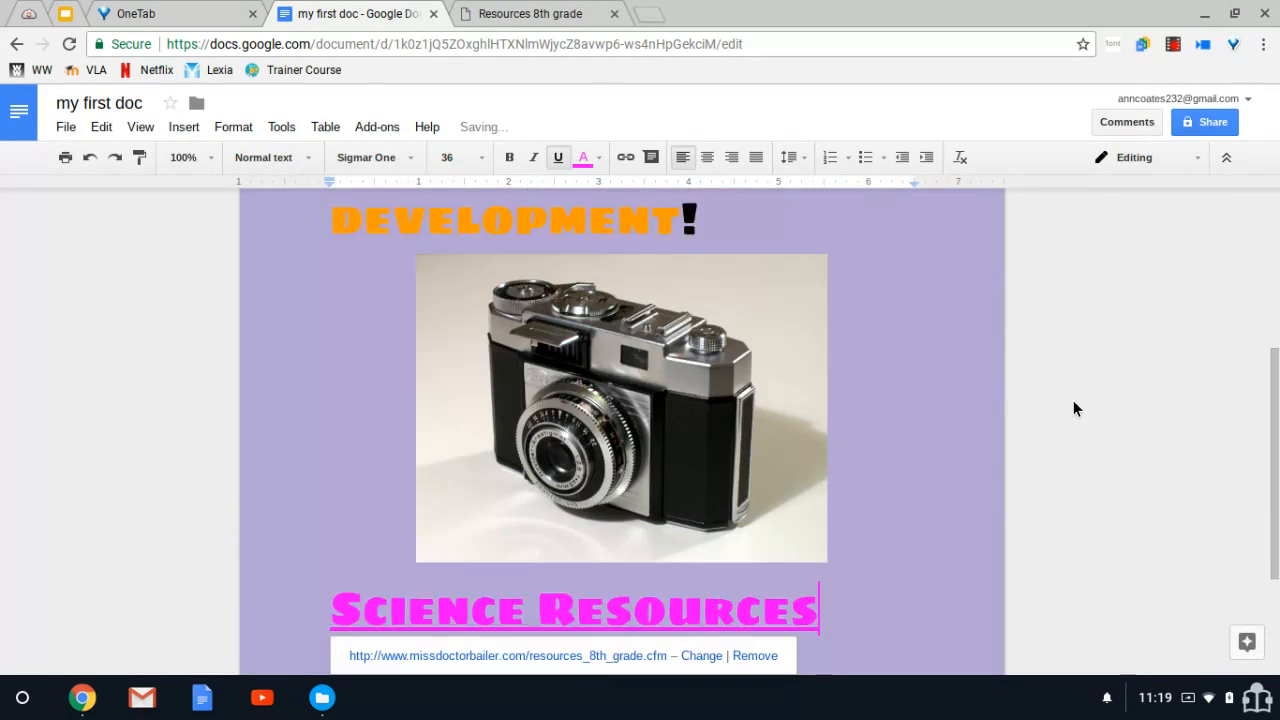
pyautogui.scroll(2, 1073, 408)
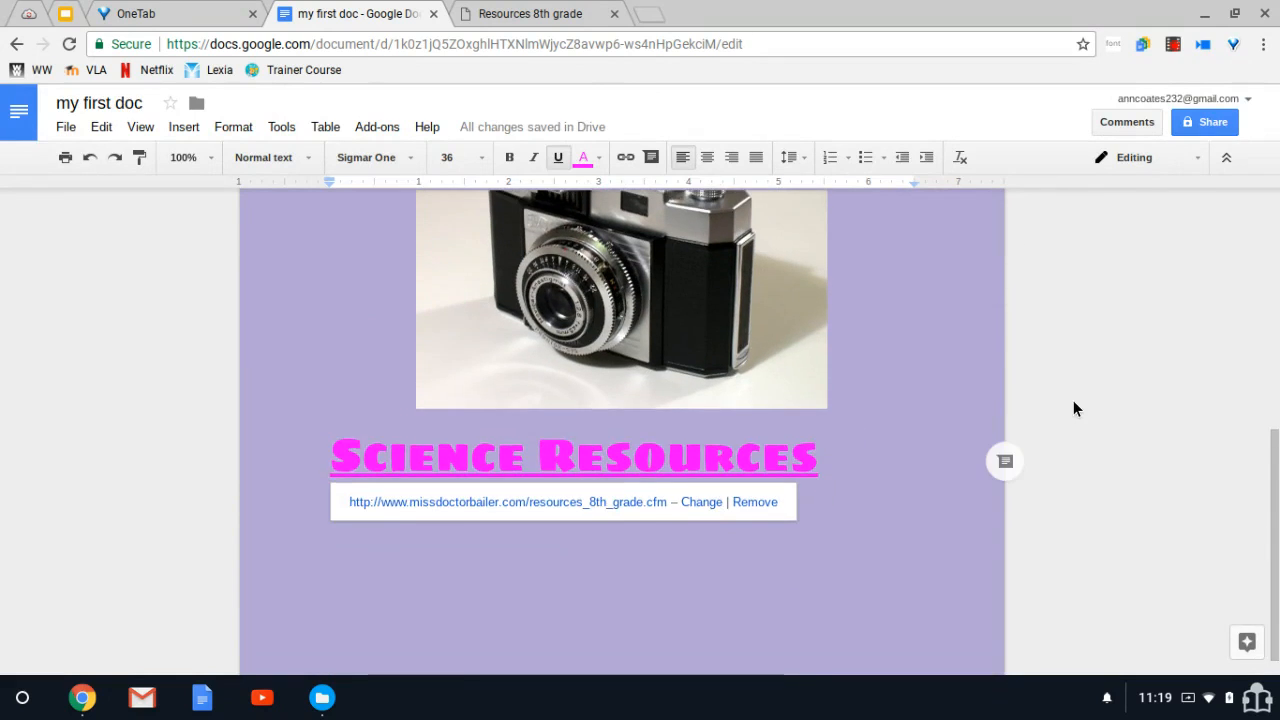
pyautogui.scroll(2, 1073, 408)
pyautogui.scroll(3, 1073, 408)
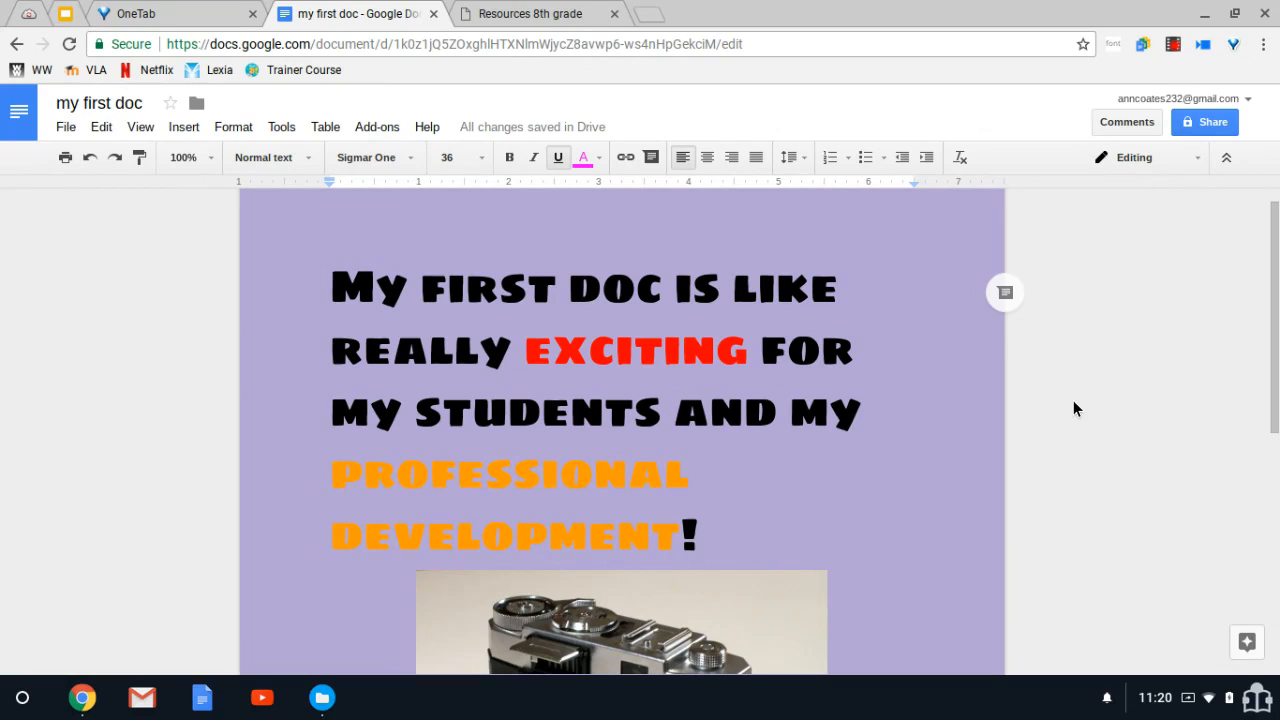
pyautogui.scroll(-1, 1066, 455)
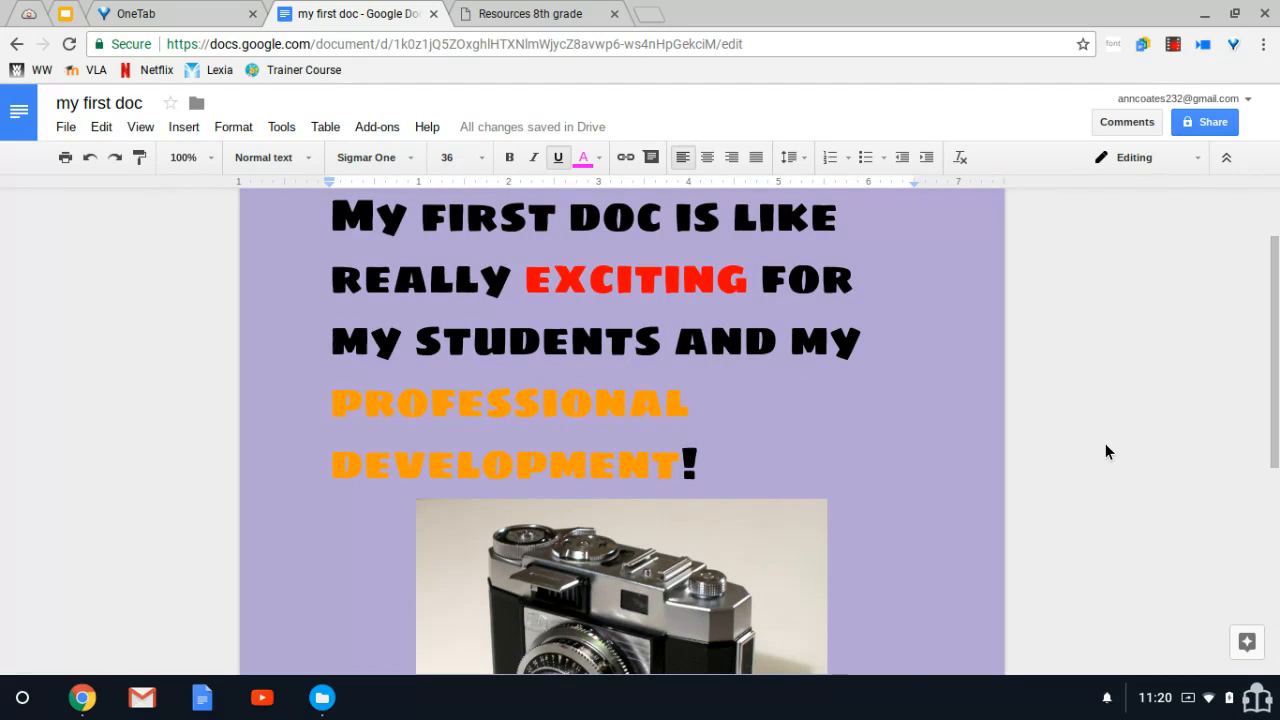
pyautogui.scroll(-3, 1105, 445)
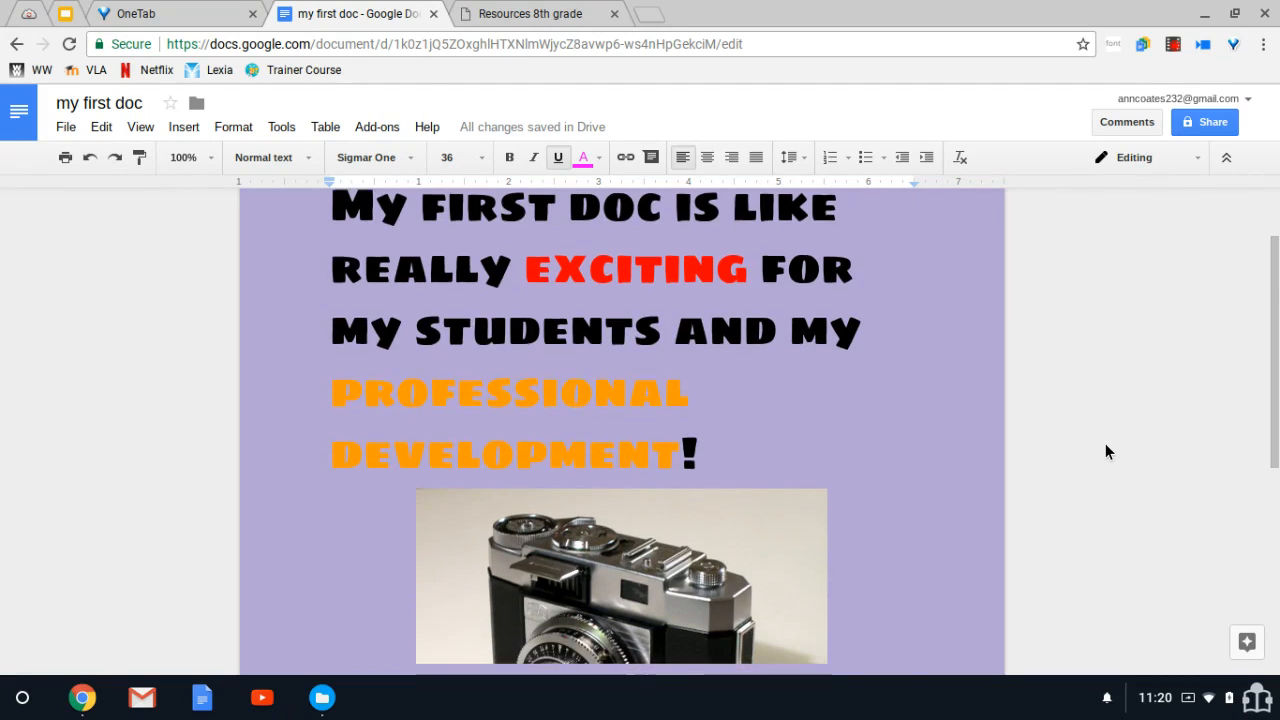
pyautogui.scroll(-1, 1105, 444)
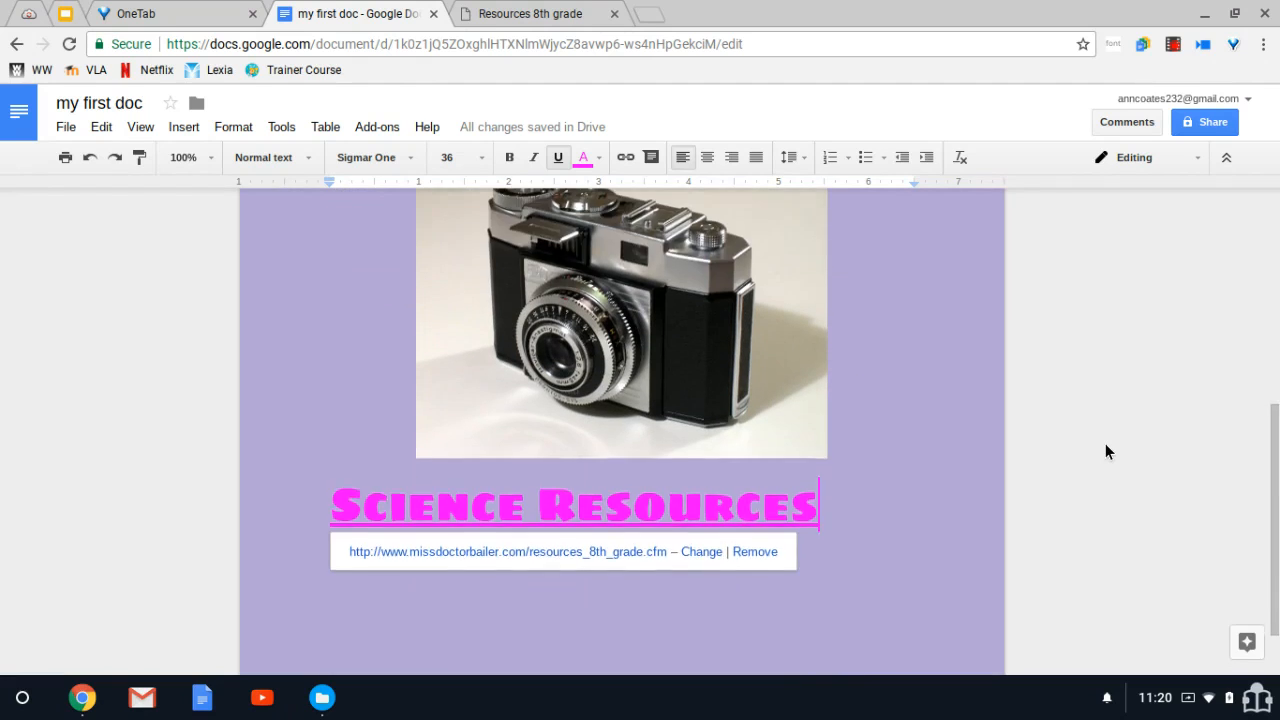
pyautogui.scroll(5, 1106, 445)
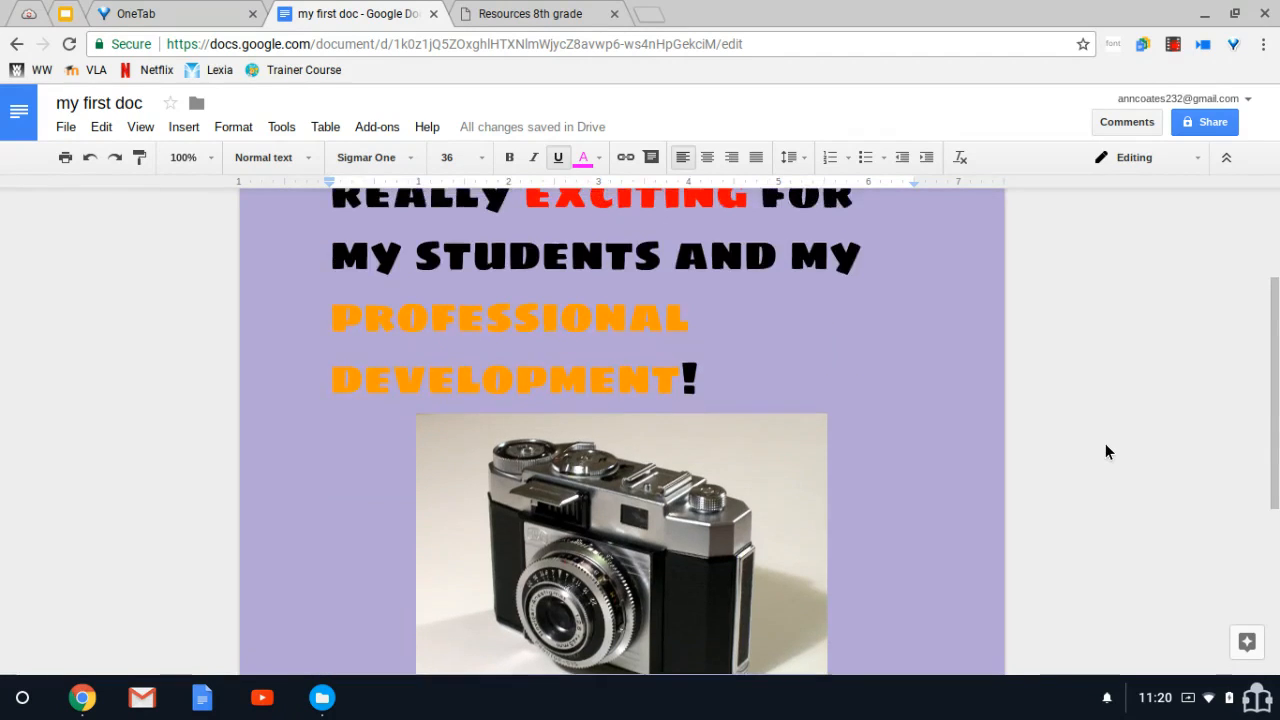
pyautogui.scroll(1, 1105, 452)
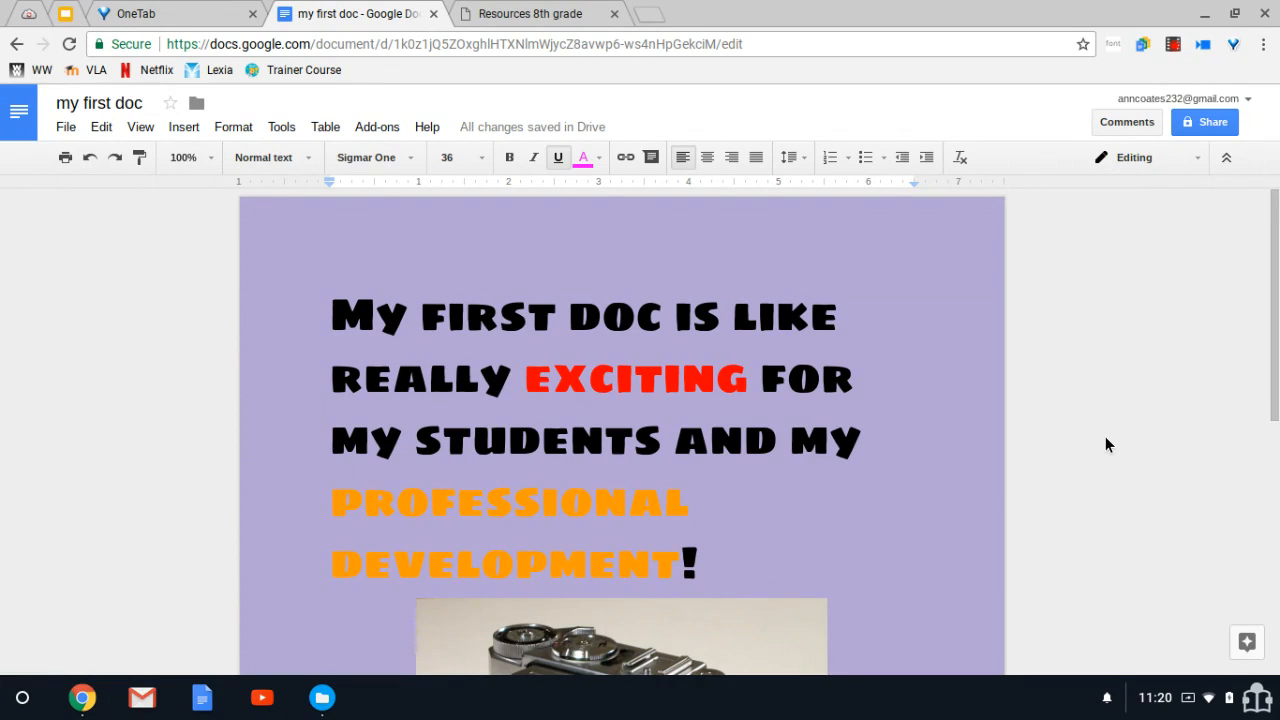
# Share the document with three contacts, two found by name and one from the suggested people, and send the invitation.
pyautogui.click(1212, 123)
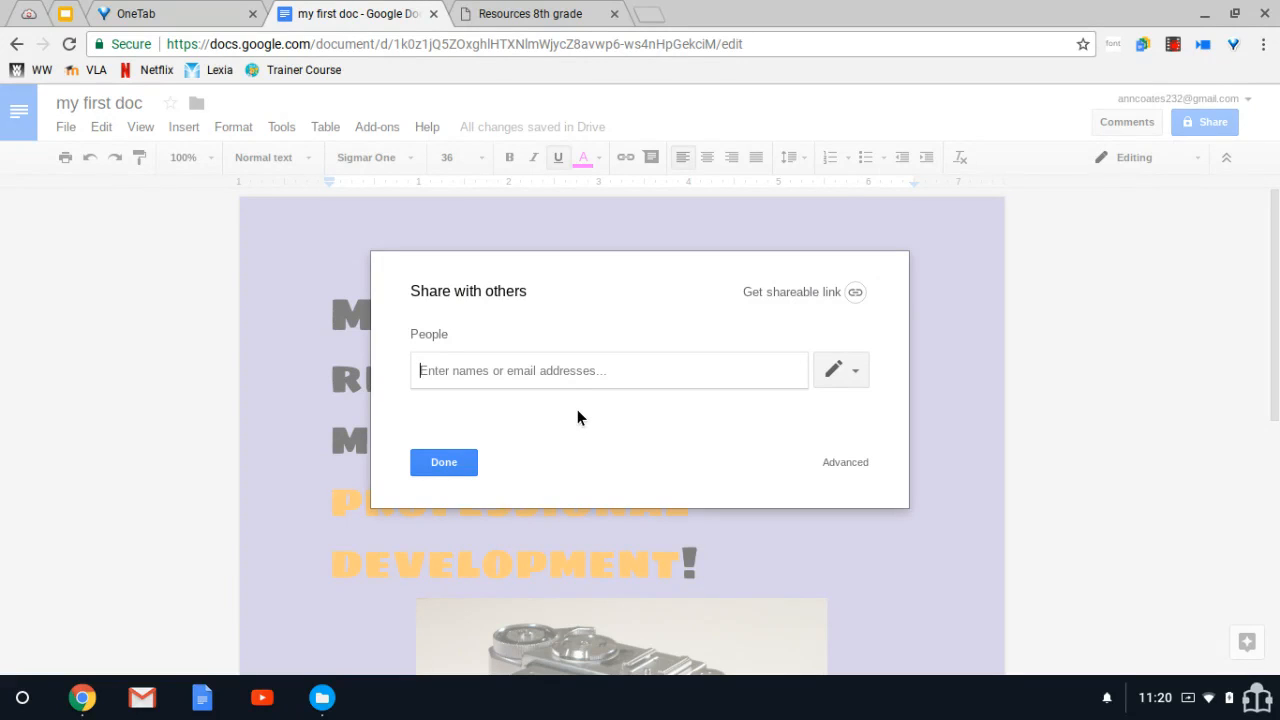
pyautogui.write('aco')
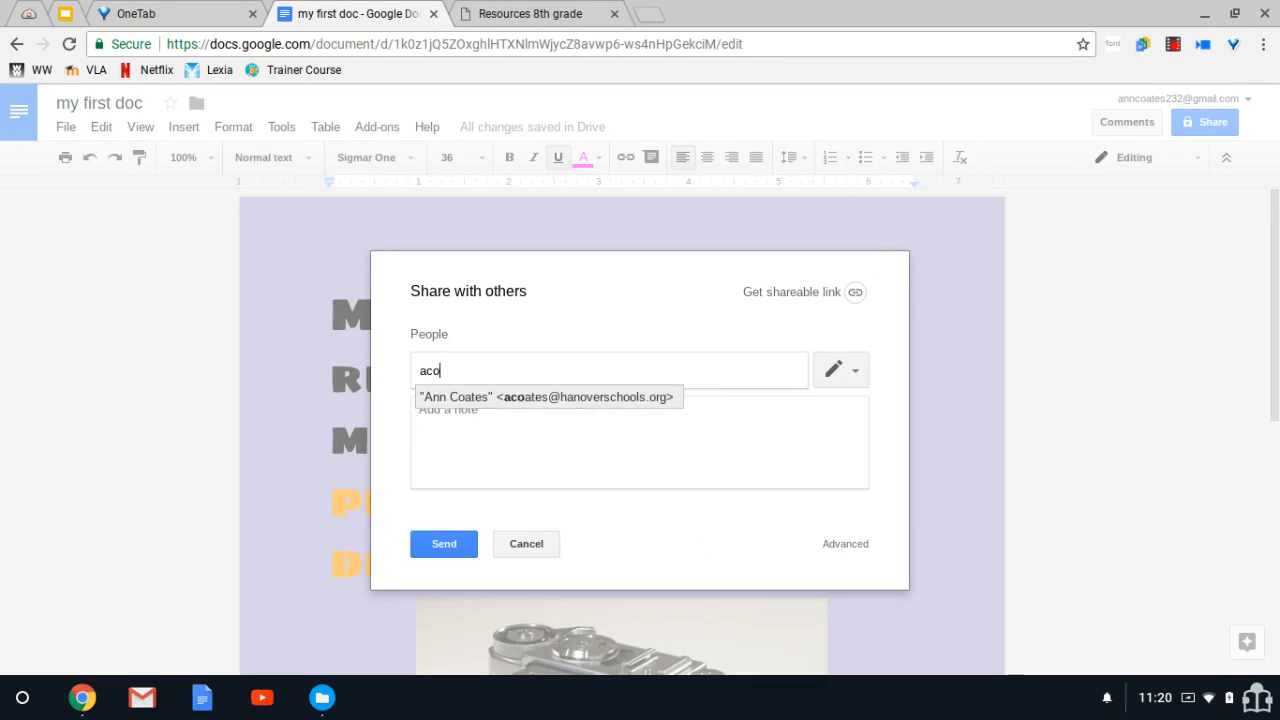
pyautogui.click(458, 397)
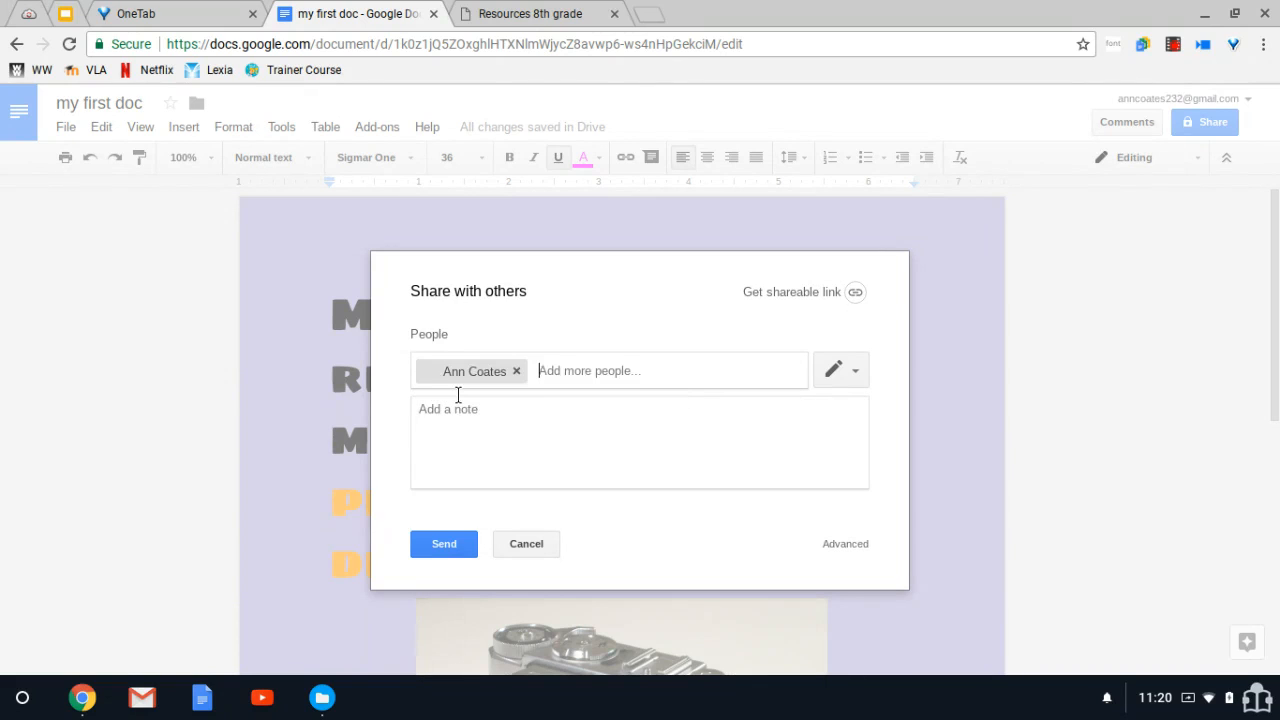
pyautogui.write('nan')
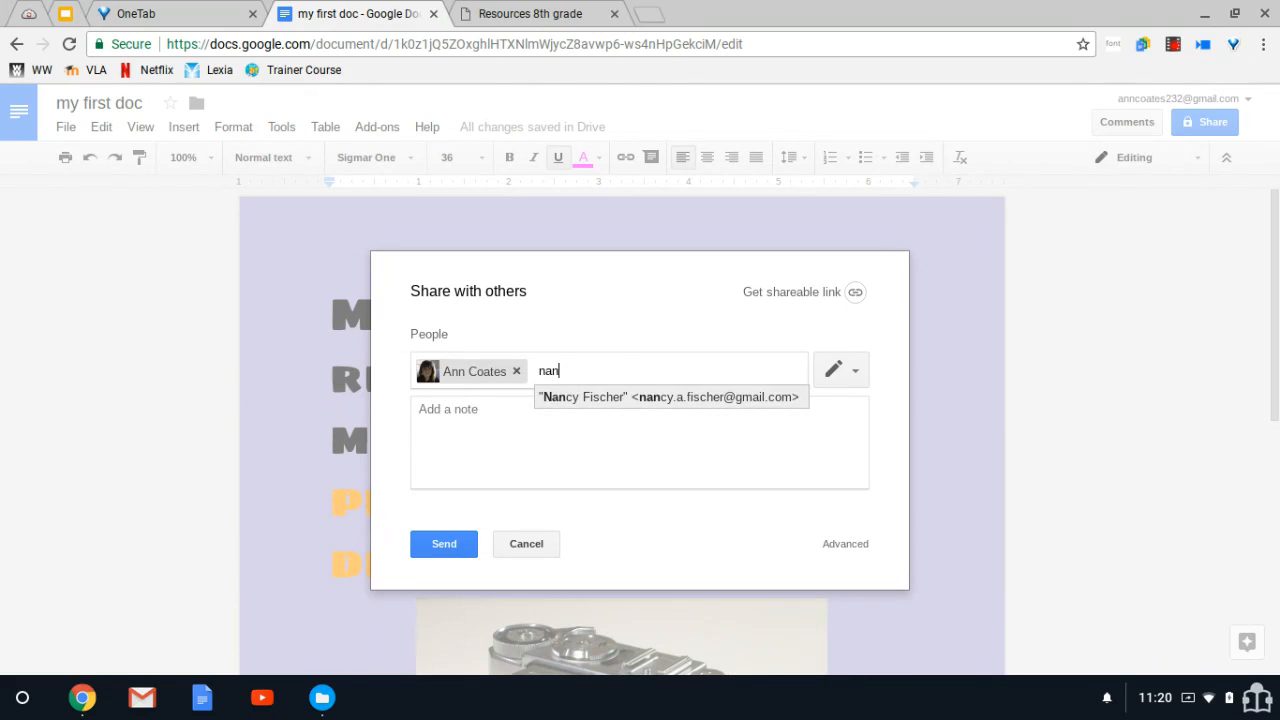
pyautogui.click(607, 398)
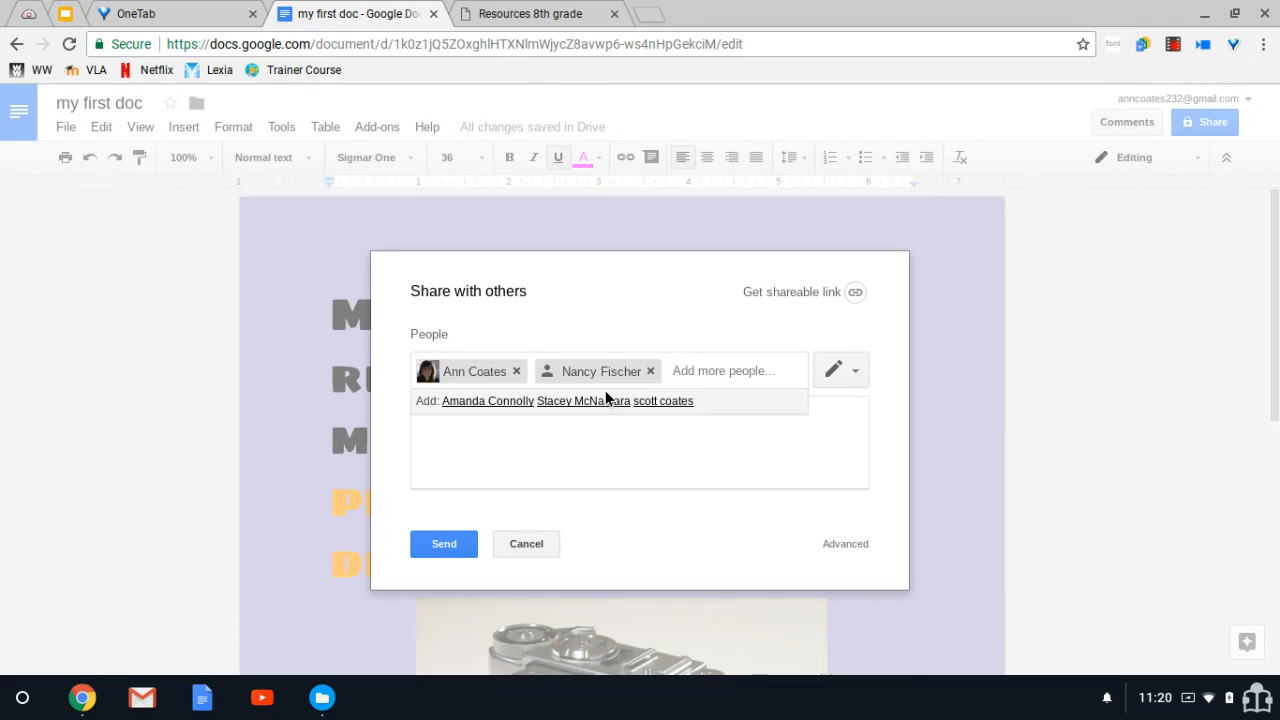
pyautogui.click(490, 401)
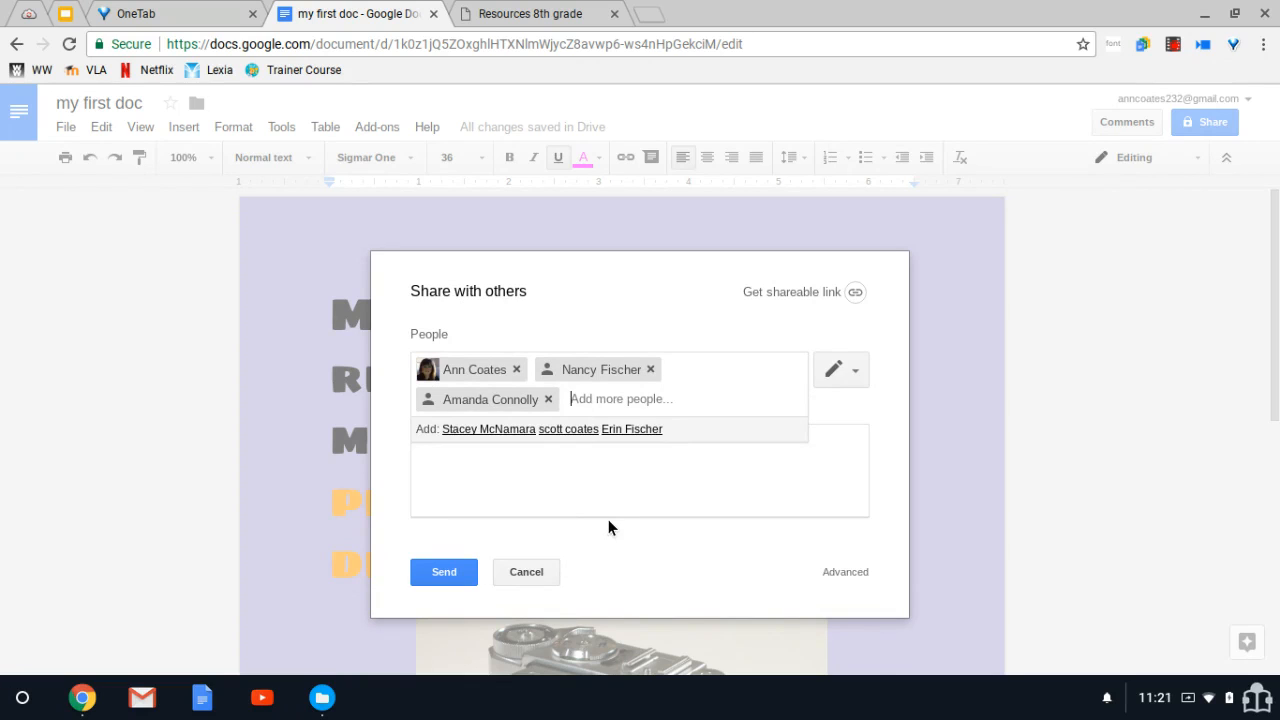
pyautogui.click(443, 573)
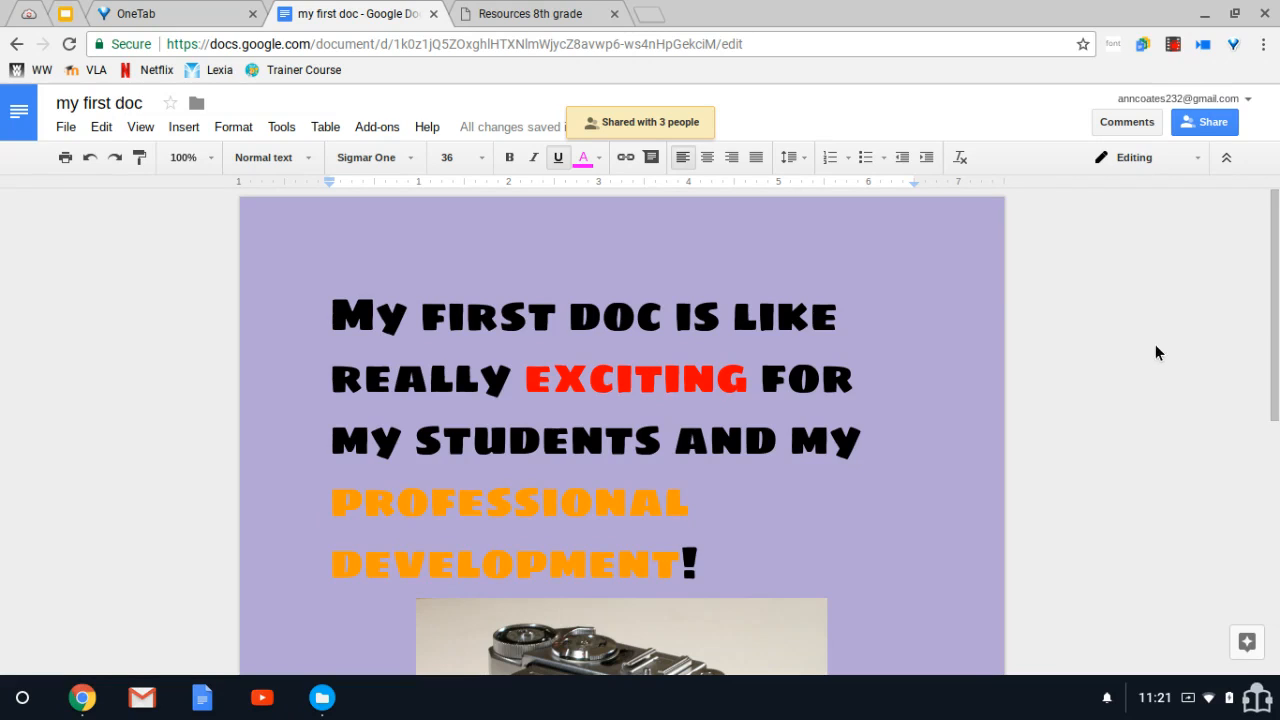
# In the advanced sharing settings, set link sharing to "On - Public on the web" with "Can comment" access and save it.
pyautogui.click(1205, 122)
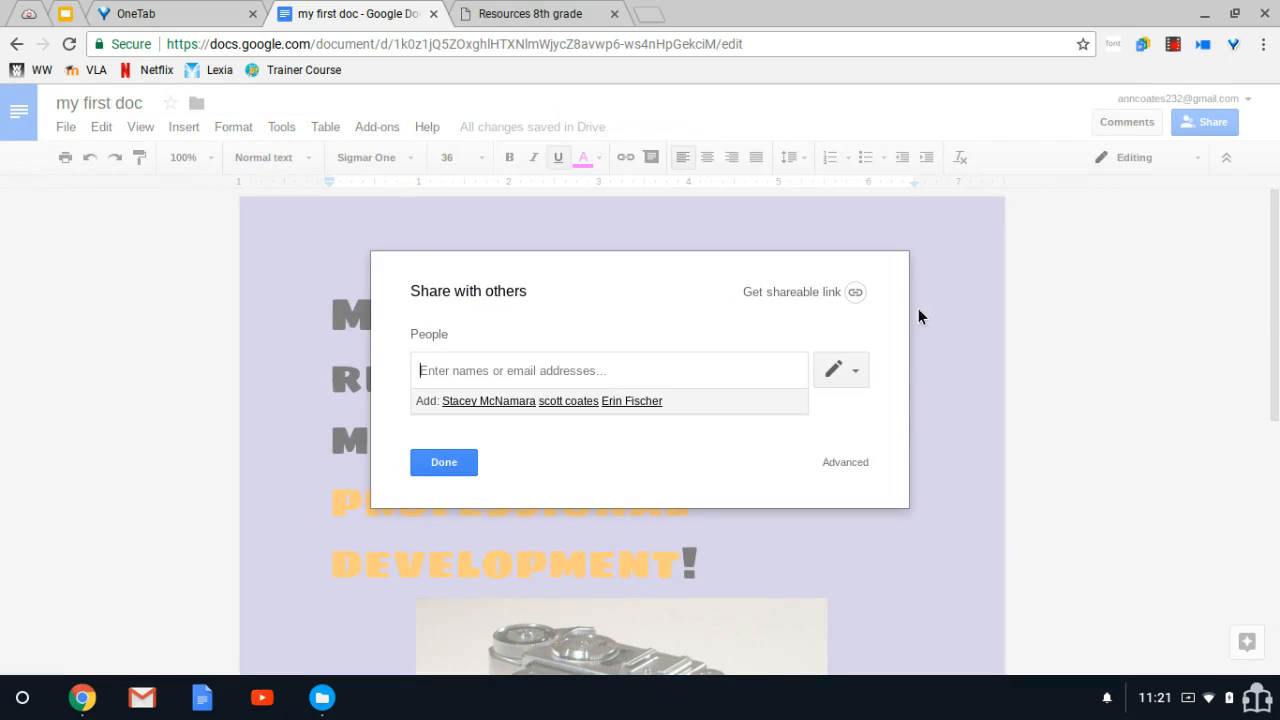
pyautogui.click(853, 464)
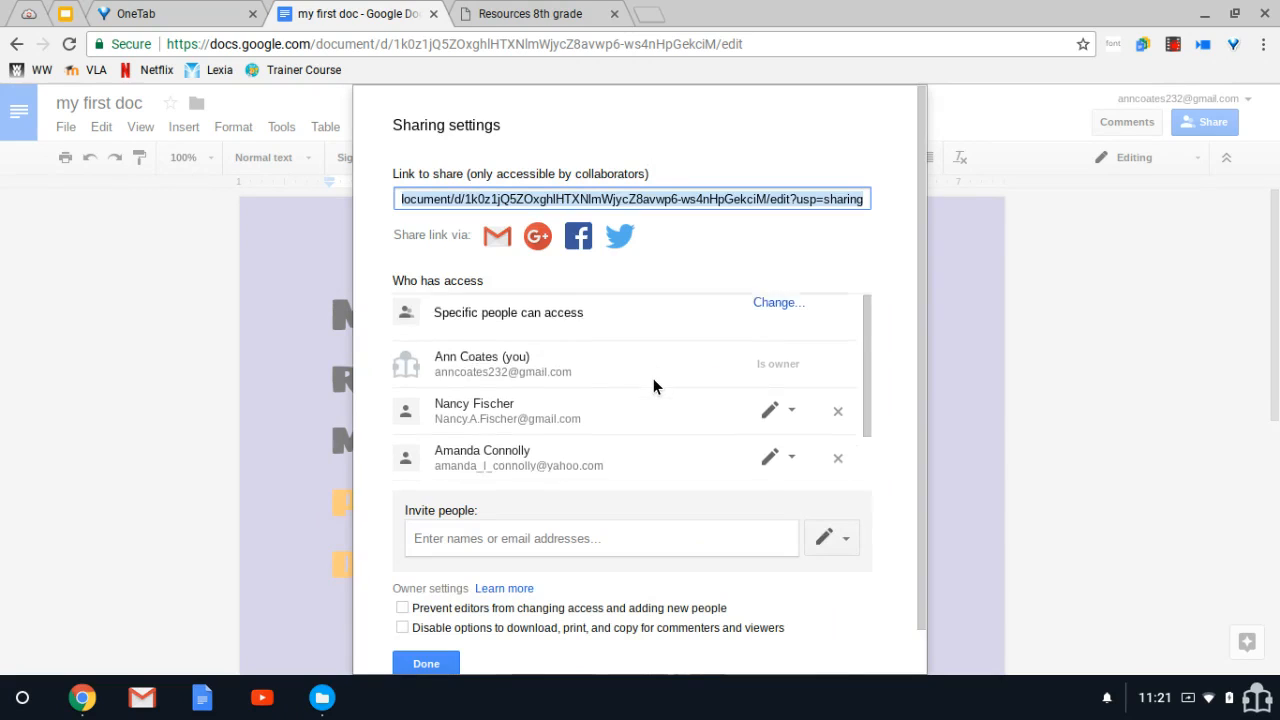
pyautogui.scroll(-1, 653, 378)
pyautogui.scroll(1, 653, 378)
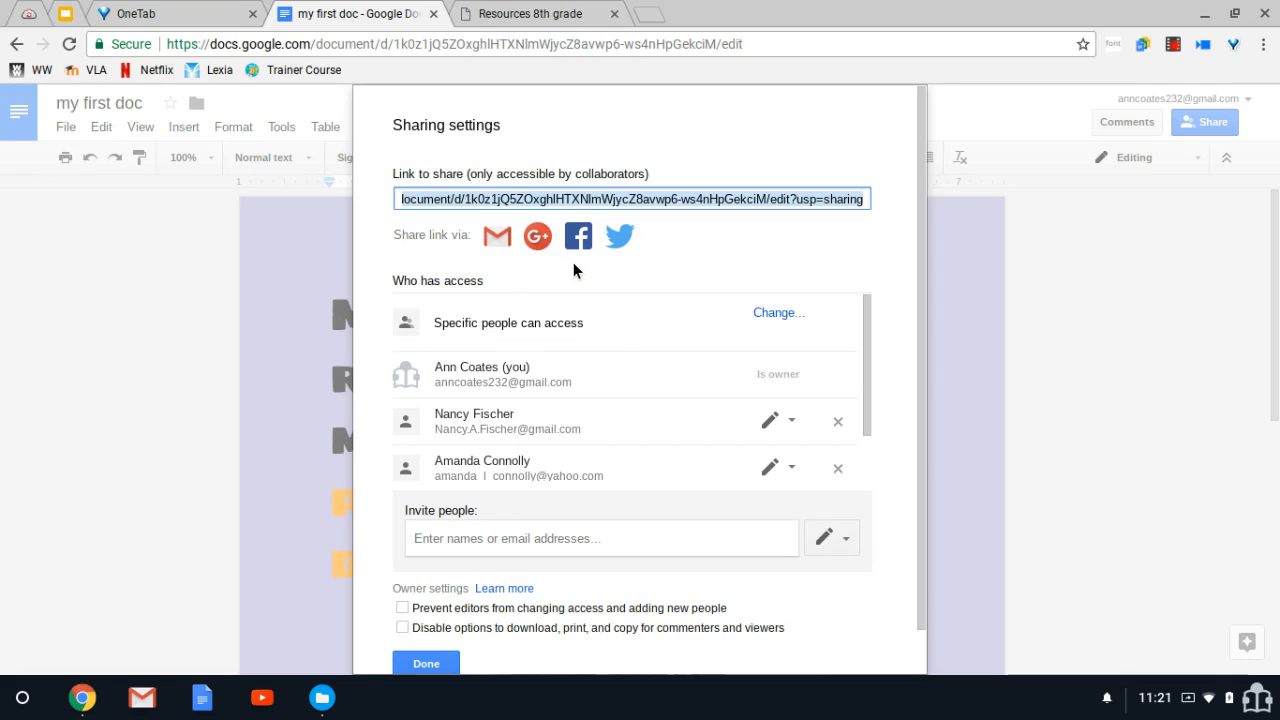
pyautogui.click(776, 313)
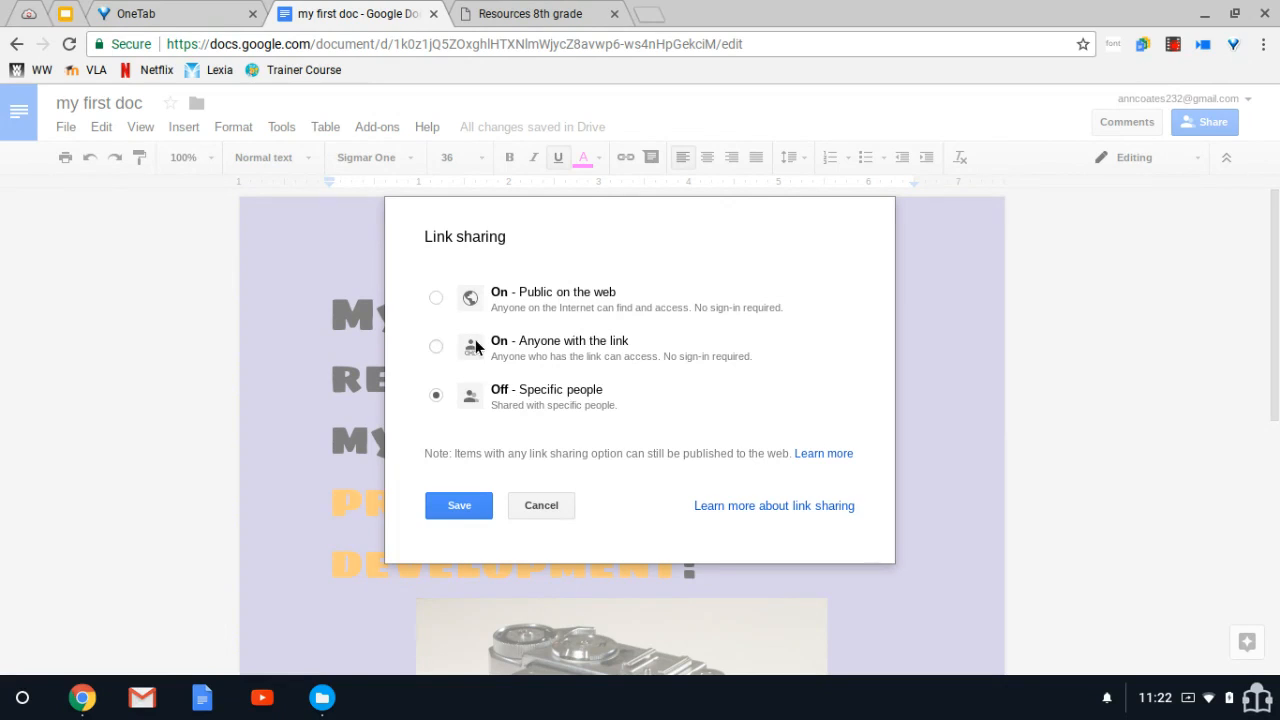
pyautogui.click(436, 299)
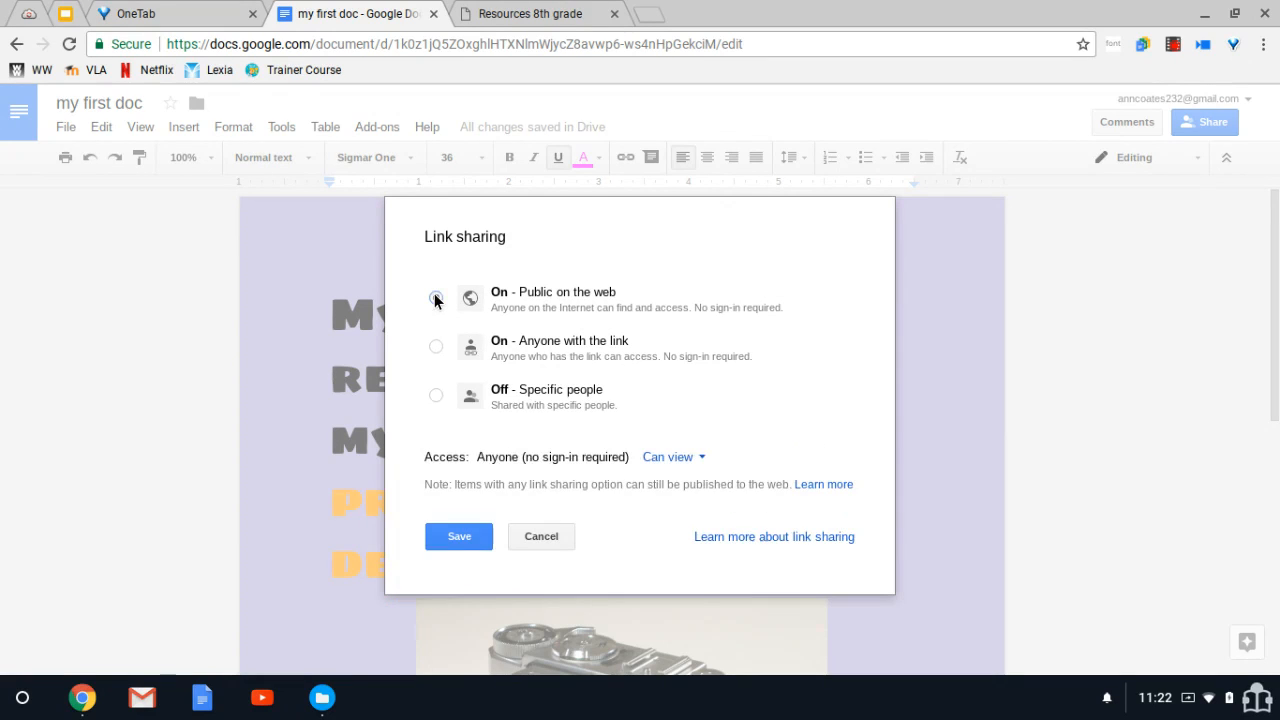
pyautogui.click(657, 461)
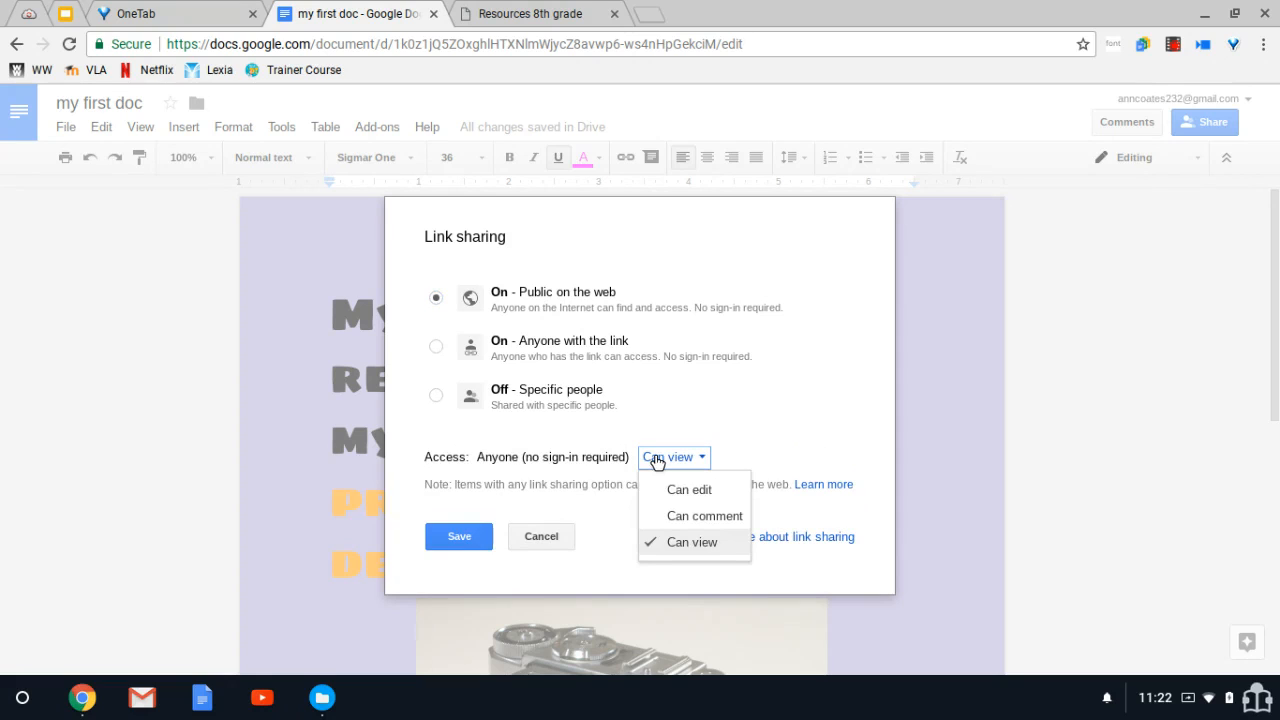
pyautogui.click(660, 516)
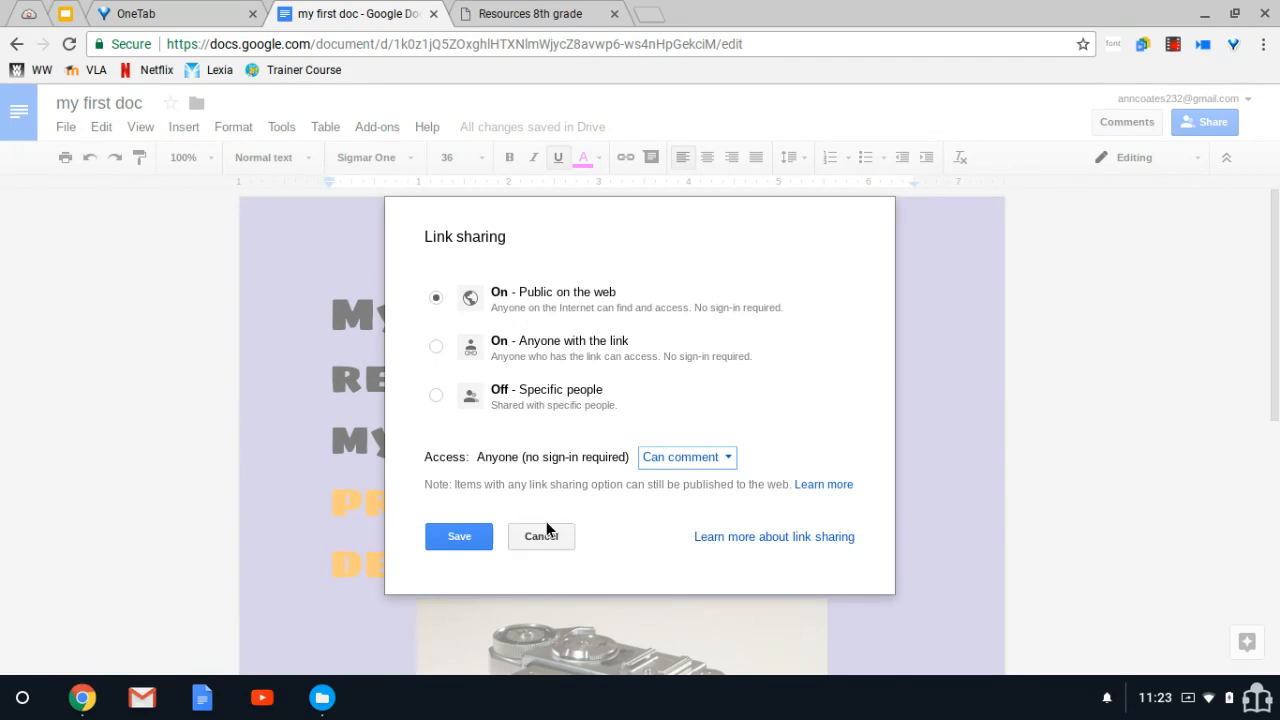
pyautogui.click(449, 543)
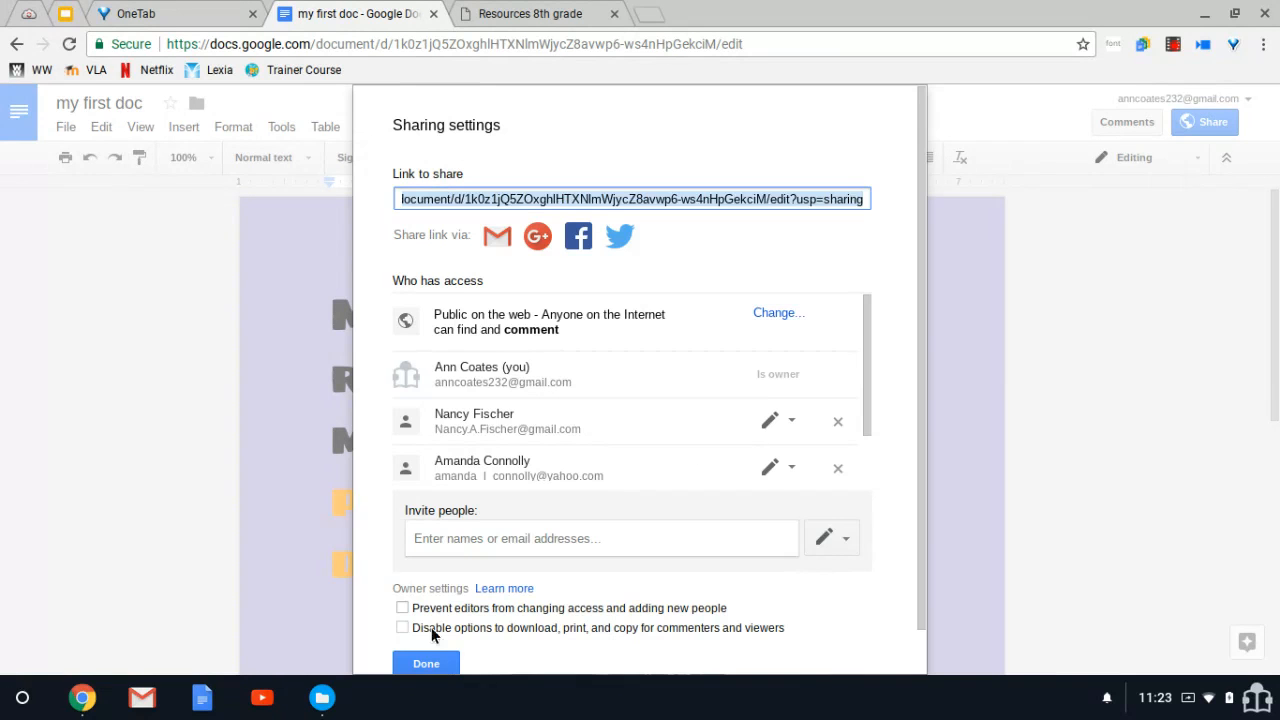
pyautogui.click(426, 665)
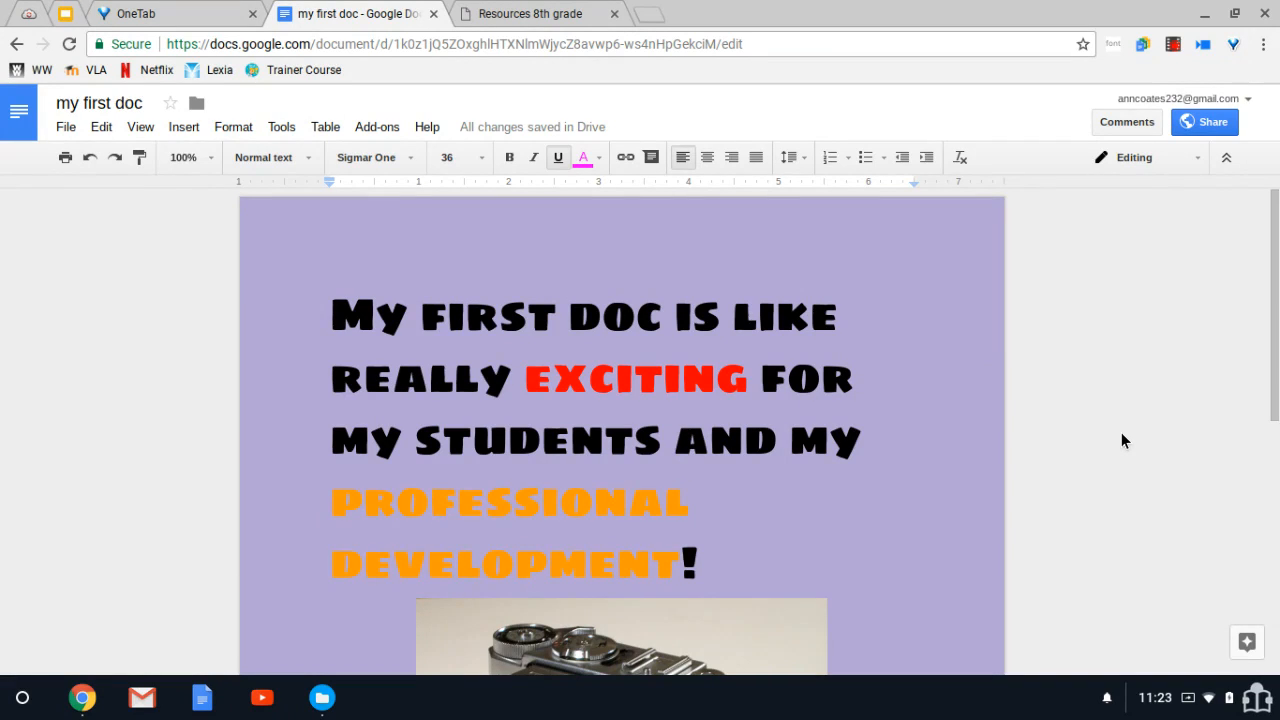
pyautogui.scroll(-2, 1121, 433)
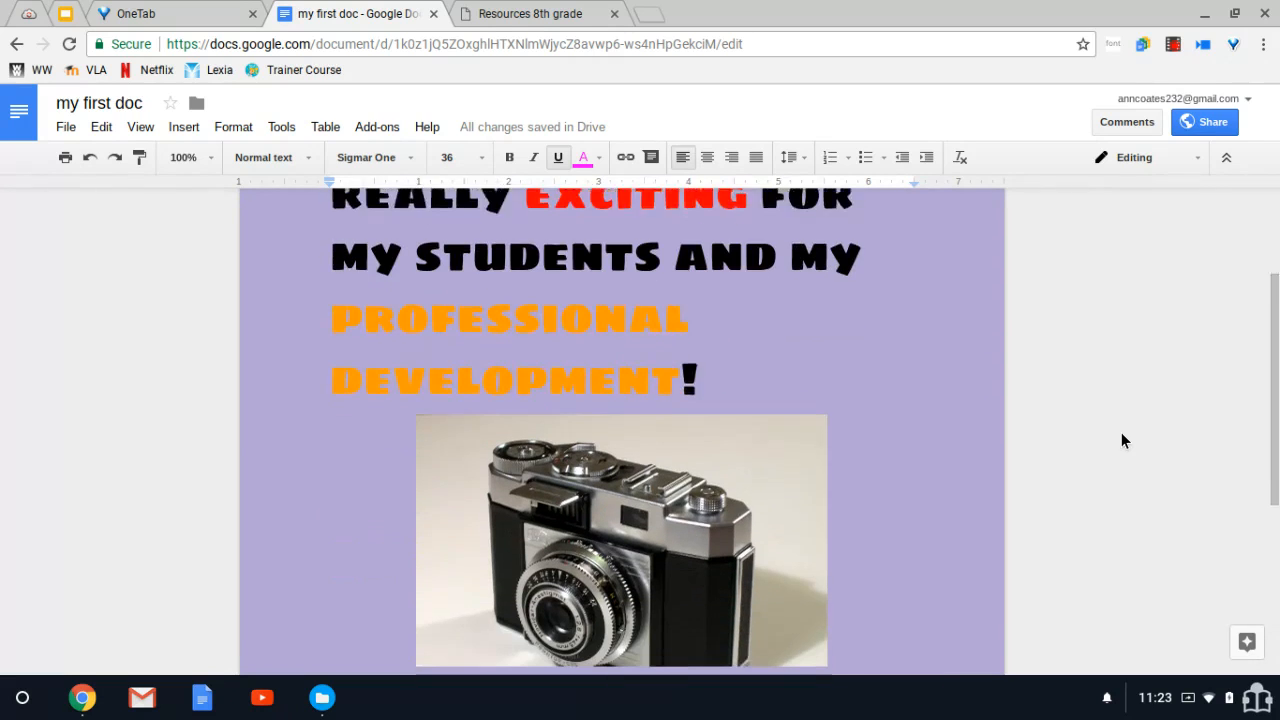
pyautogui.scroll(-4, 1121, 440)
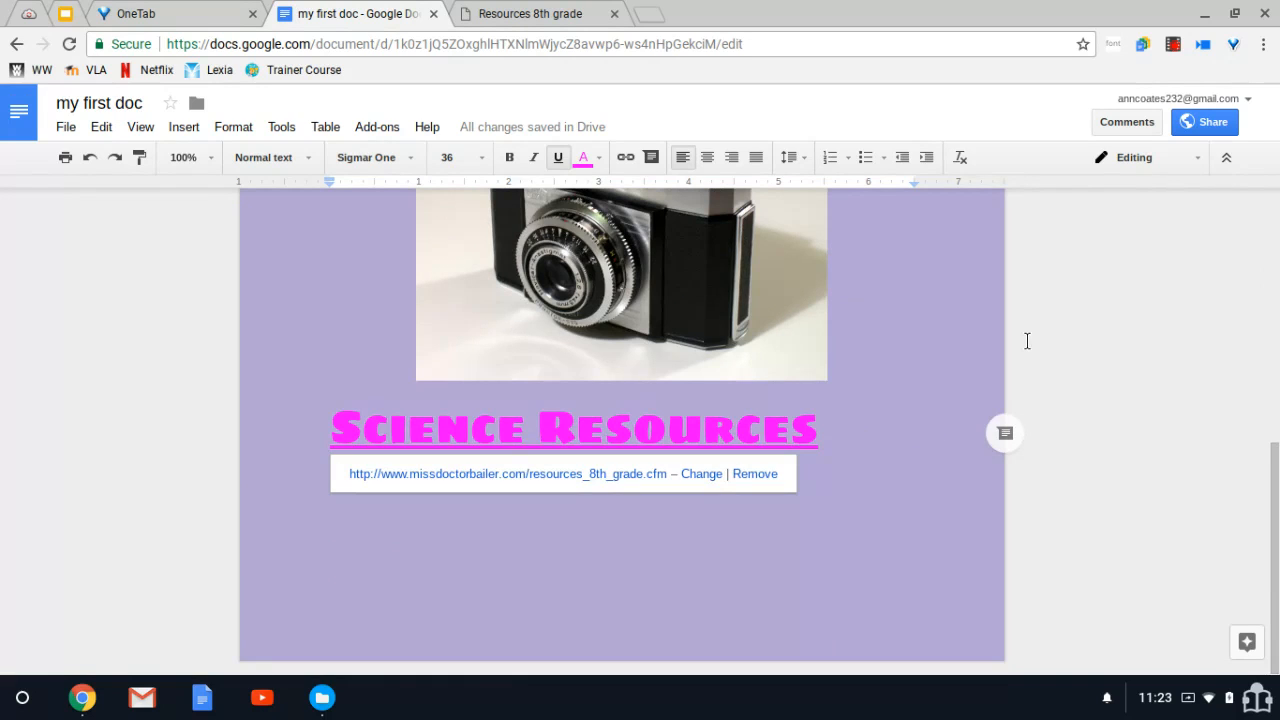
pyautogui.click(1184, 123)
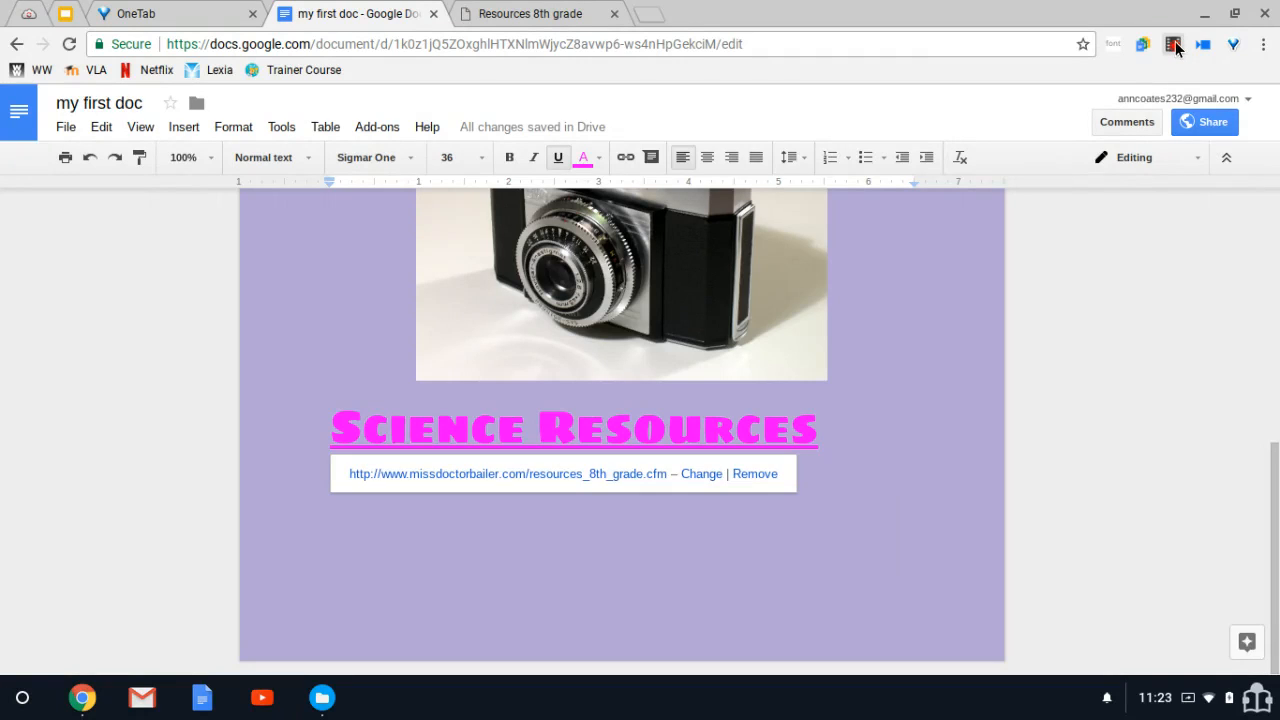
pyautogui.click(1176, 46)
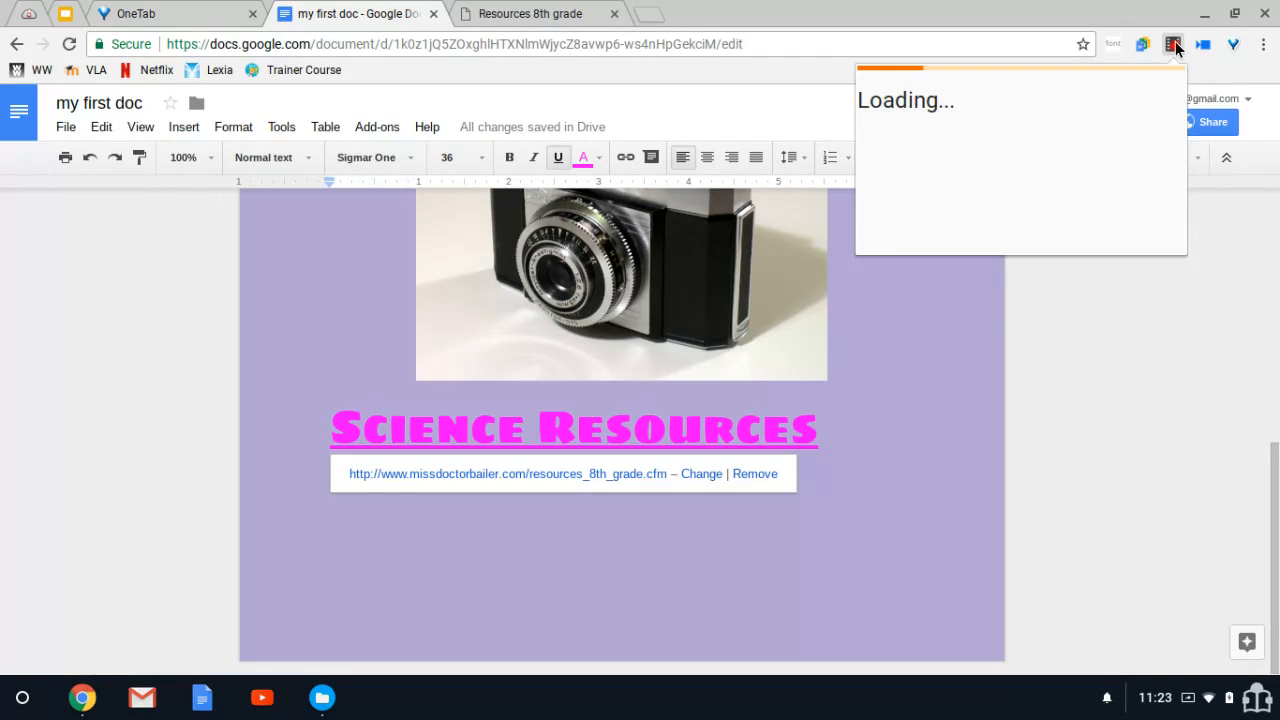